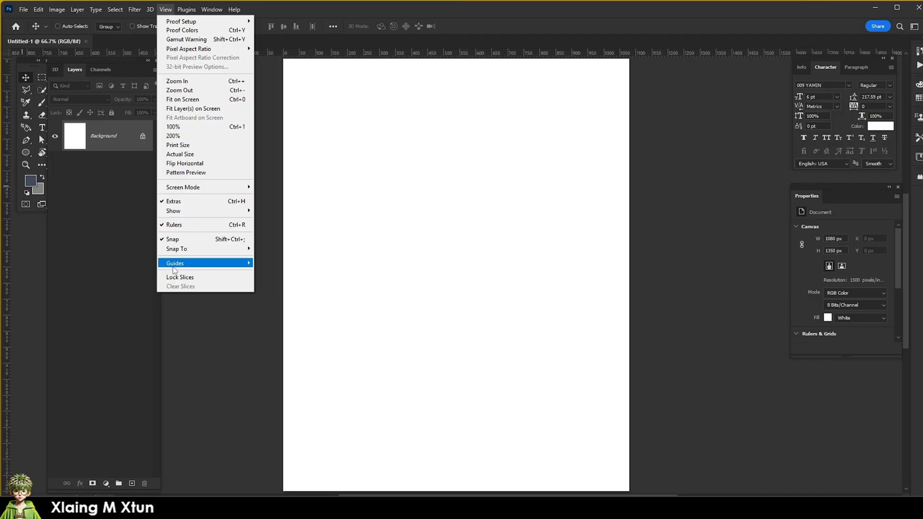
Add a guide layout to the canvas with 50 px margins on all four sides.
mouse_move(176, 266)
left_click(293, 326)
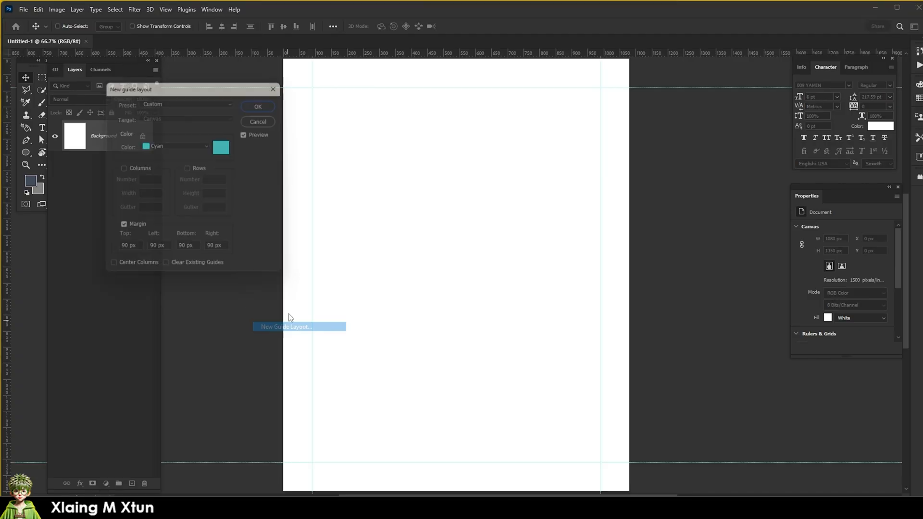
type("50")
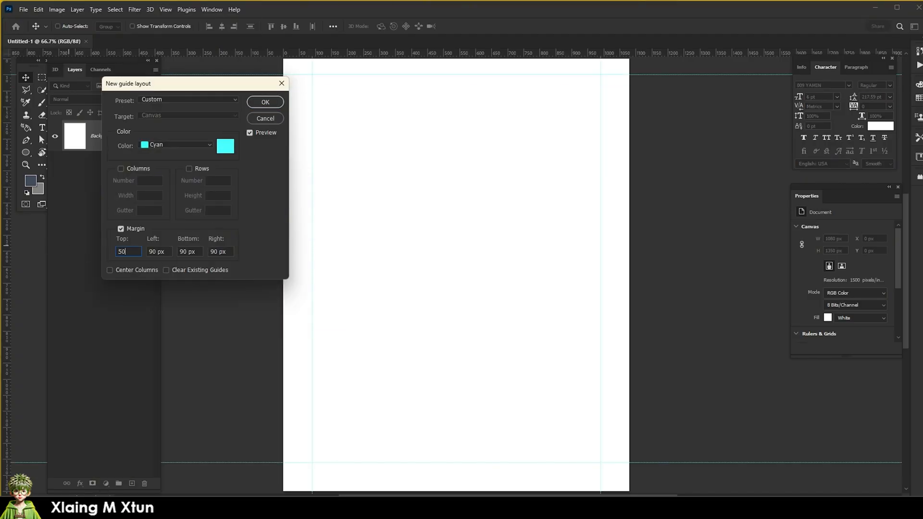
key("Tab")
type("50")
key("Tab")
type("50")
key("Tab")
type("50")
key("Return")
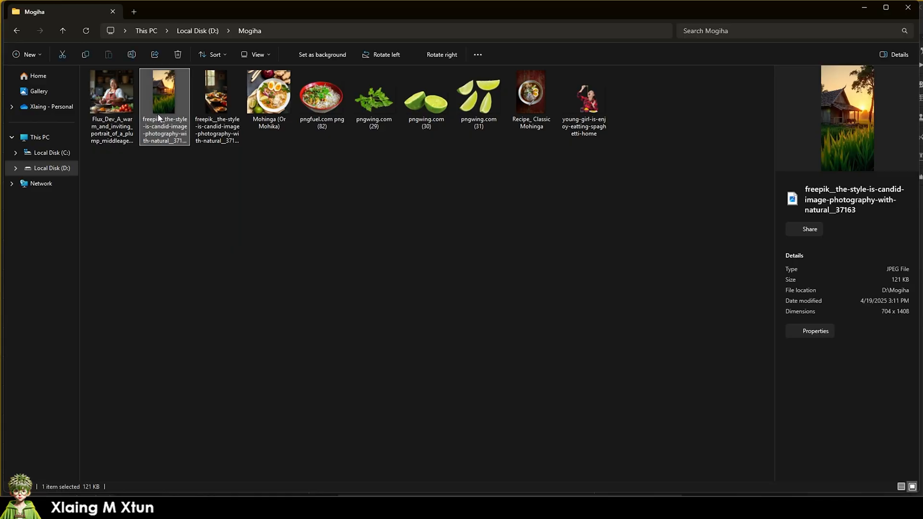
Place the wooden-house-at-sunset photo from the Mogiha folder on the canvas and flip it horizontally.
left_click_drag(165, 93, 475, 344)
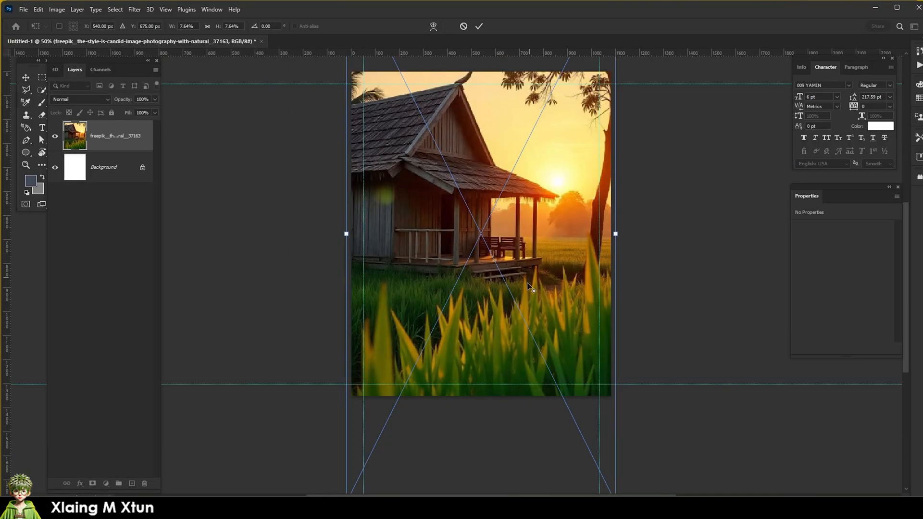
key("ctrl+minus")
key("ctrl+minus")
right_click(527, 294)
left_click(552, 470)
key("Return")
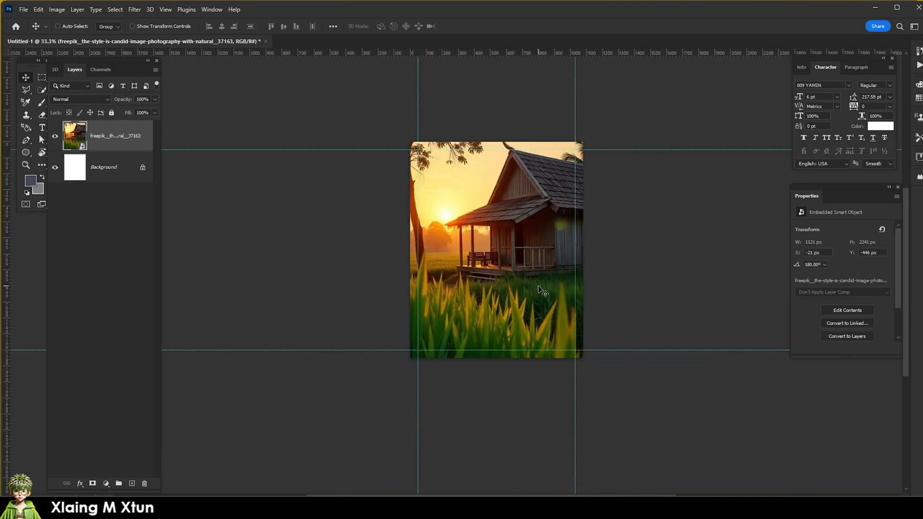
Place the portrait of the cooking woman from the Mogiha folder above the house photo.
mouse_move(579, 507)
left_click(580, 459)
left_click_drag(121, 91, 486, 366)
key("Return")
Start a Pen path at the pan's far-left rim and trace it along the pan's base toward the apron.
scroll(577, 244, "up", 4)
left_click(254, 366)
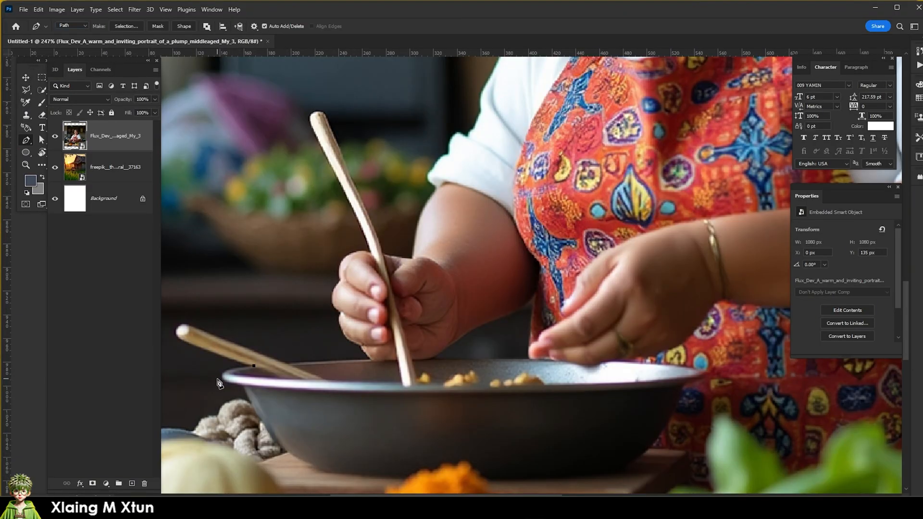
scroll(335, 478, "down", 2)
left_click_drag(630, 470, 694, 452)
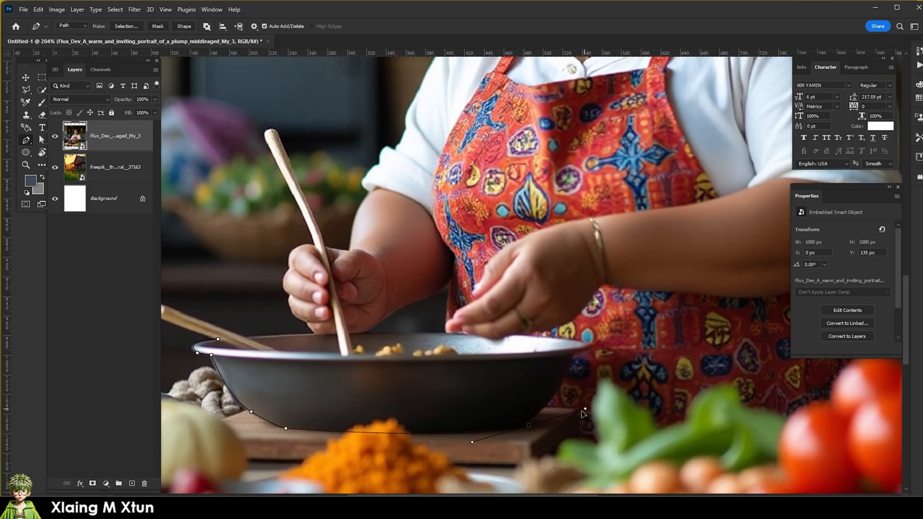
left_click_drag(546, 413, 559, 412)
Continue the path up the shirt's edge and around the sleeve to the shoulder on the image's right side.
scroll(559, 413, "down", 10)
scroll(520, 385, "right", 5)
scroll(505, 387, "up", 10)
left_click_drag(515, 355, 530, 317)
scroll(514, 353, "up", 2)
scroll(513, 295, "up", 2)
scroll(597, 280, "up", 1)
left_click_drag(597, 280, 583, 251)
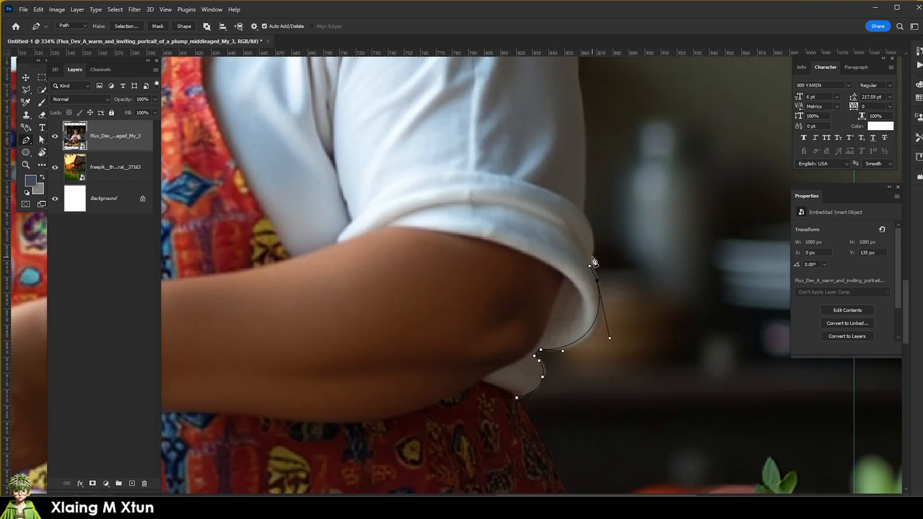
scroll(582, 201, "up", 10)
left_click_drag(562, 302, 561, 265)
scroll(560, 269, "up", 1)
left_click_drag(510, 191, 475, 152)
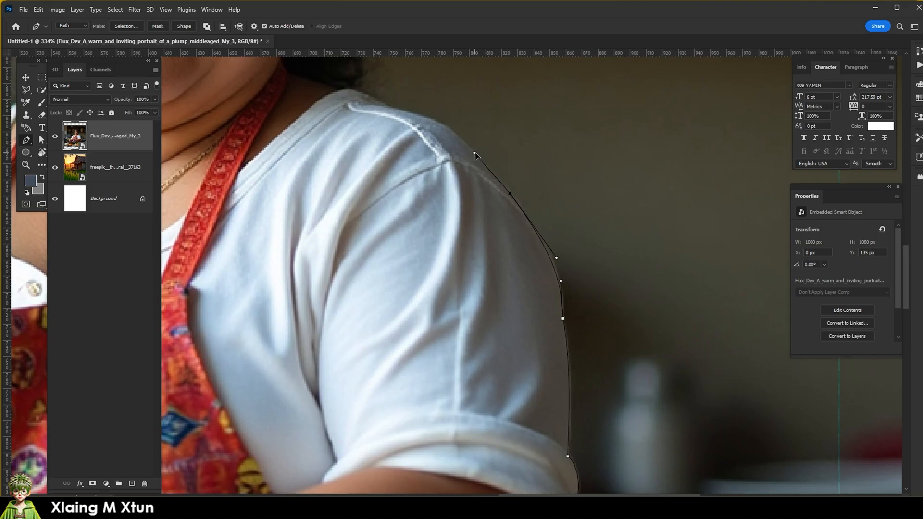
Extend the path across the shoulder's top and loosely around the woman's hair to the opposite side of her neck.
scroll(461, 153, "up", 1)
left_click_drag(414, 139, 457, 289)
left_click(387, 130)
scroll(457, 289, "down", 3)
left_click_drag(490, 225, 517, 367)
left_click(331, 343)
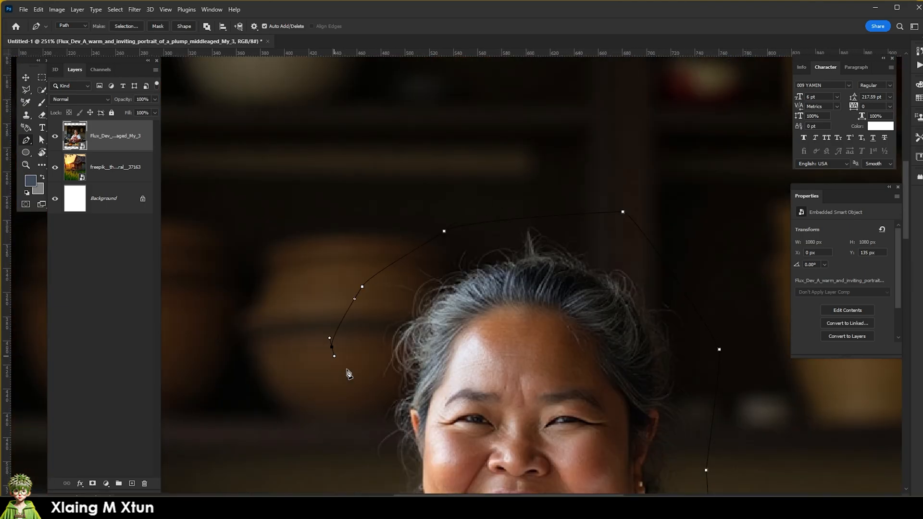
left_click_drag(348, 373, 402, 174)
left_click_drag(472, 359, 473, 361)
left_click(495, 369)
Trace the path closely along the white shirt's shoulder on the image's left side, down to the upper sleeve.
scroll(451, 435, "up", 8)
left_click_drag(492, 323, 466, 346)
left_click_drag(466, 346, 487, 325, "alt")
scroll(456, 329, "up", 2)
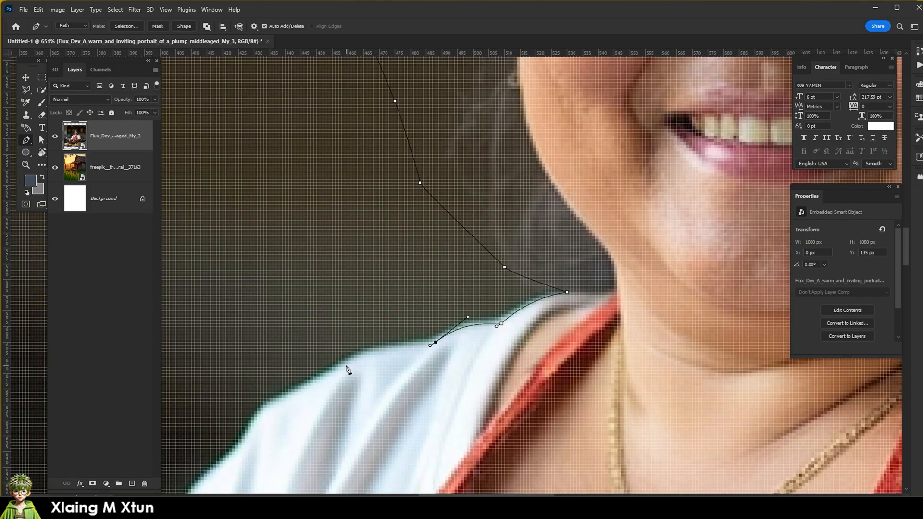
left_click_drag(339, 370, 308, 390)
left_click_drag(263, 452, 404, 209)
left_click_drag(404, 209, 383, 227, "alt")
left_click_drag(329, 325, 310, 368)
left_click(288, 400)
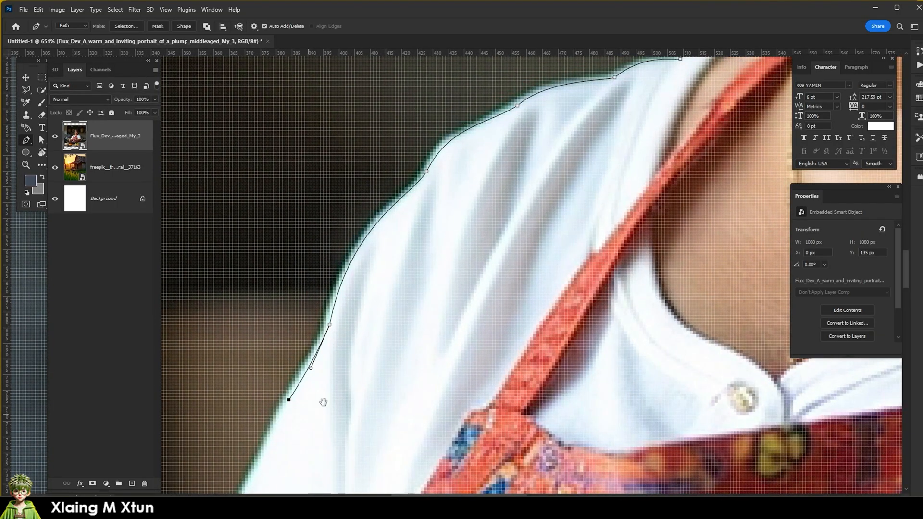
Continue the path down the outer edge of the white sleeve and around its rolled cuff.
left_click_drag(323, 401, 514, 128)
left_click_drag(410, 270, 406, 295)
left_click_drag(409, 308, 409, 292)
left_click_drag(407, 305, 399, 330)
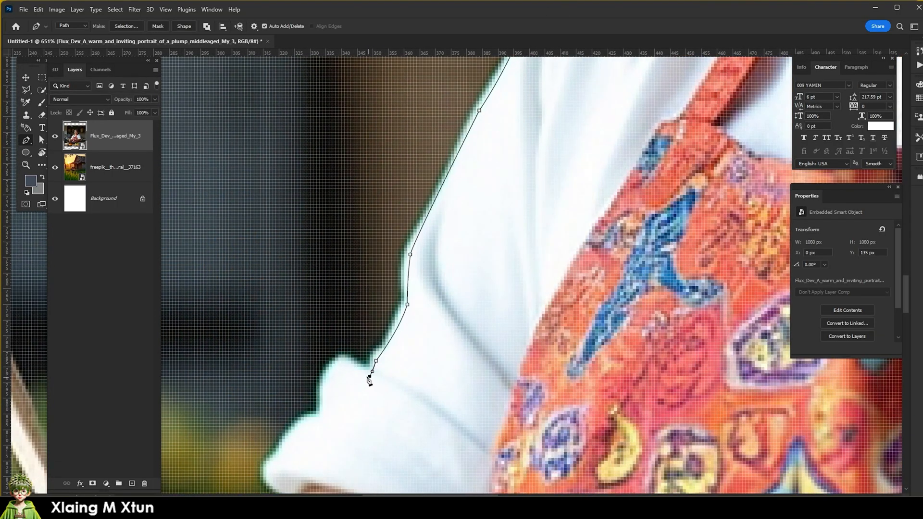
left_click_drag(325, 407, 478, 276)
left_click_drag(454, 294, 444, 310)
left_click_drag(464, 368, 448, 367)
left_click_drag(440, 377, 449, 352)
left_click_drag(427, 433, 466, 325)
left_click_drag(440, 350, 549, 258)
Trace the path along the forearm and around the upright wooden stick back to the hand.
left_click_drag(557, 262, 556, 265)
left_click_drag(452, 244, 487, 253)
left_click_drag(494, 233, 487, 255)
left_click_drag(471, 207, 511, 318)
left_click_drag(487, 277, 439, 166)
left_click_drag(435, 154, 489, 324)
left_click_drag(472, 281, 422, 260)
left_click_drag(441, 284, 482, 358)
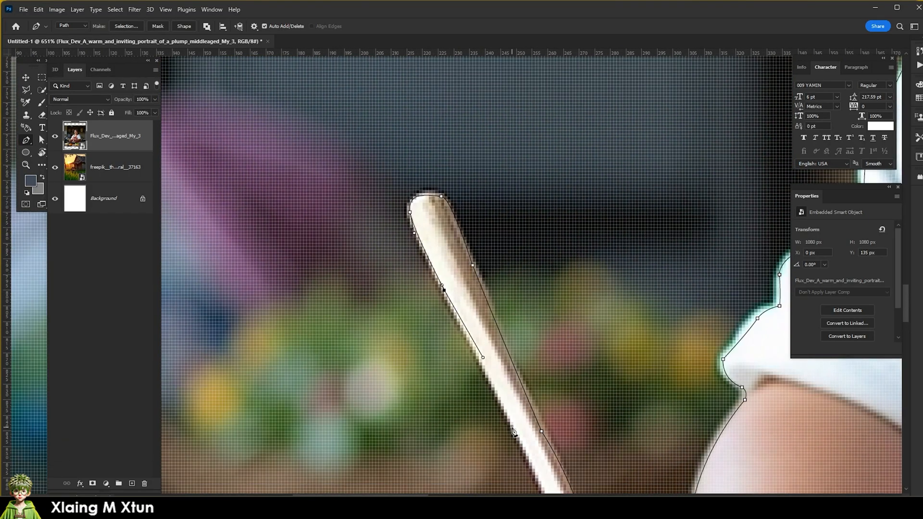
left_click_drag(513, 430, 500, 210)
left_click_drag(542, 288, 560, 330)
left_click(561, 345)
Outline the fingers, pan rim and second wooden handle, and close the path at its starting point.
left_click_drag(487, 365, 519, 287)
left_click_drag(501, 378, 531, 230)
mouse_move(523, 254)
left_mouse_down()
mouse_move(544, 288)
mouse_move(529, 263)
left_mouse_up()
left_click(539, 272)
left_click_drag(545, 308, 557, 210)
left_click_drag(561, 228, 569, 238)
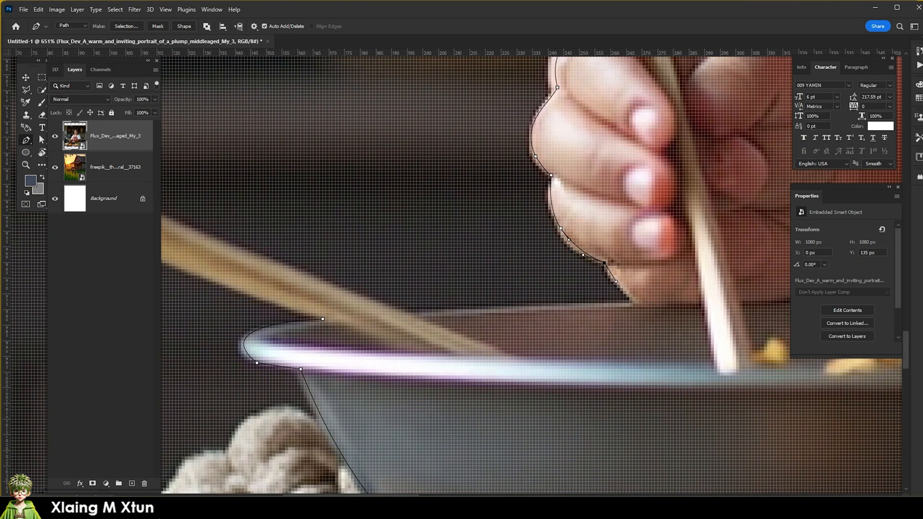
left_click_drag(417, 313, 634, 417)
left_click_drag(363, 316, 337, 342)
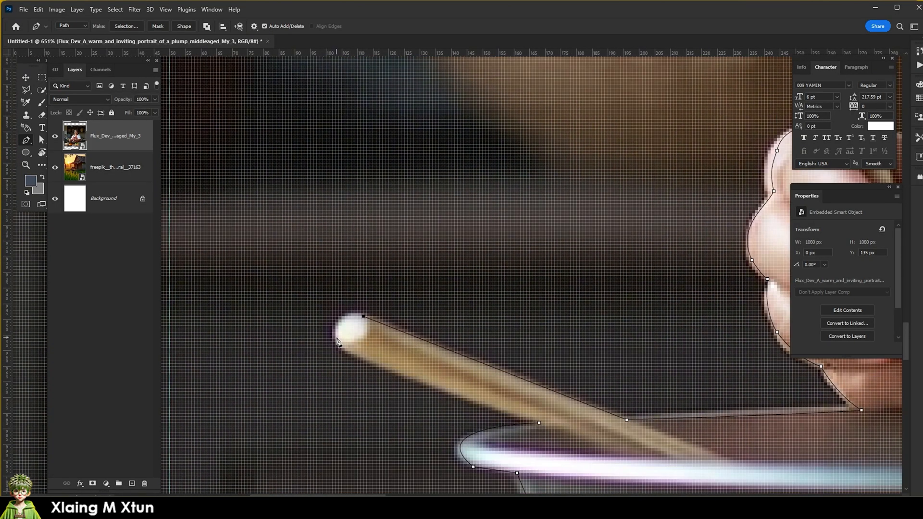
left_click(538, 423)
Convert the path to a selection, mask the woman layer with it and duplicate the masked layer.
scroll(533, 429, "down", 12)
key("ctrl+Return")
key("w")
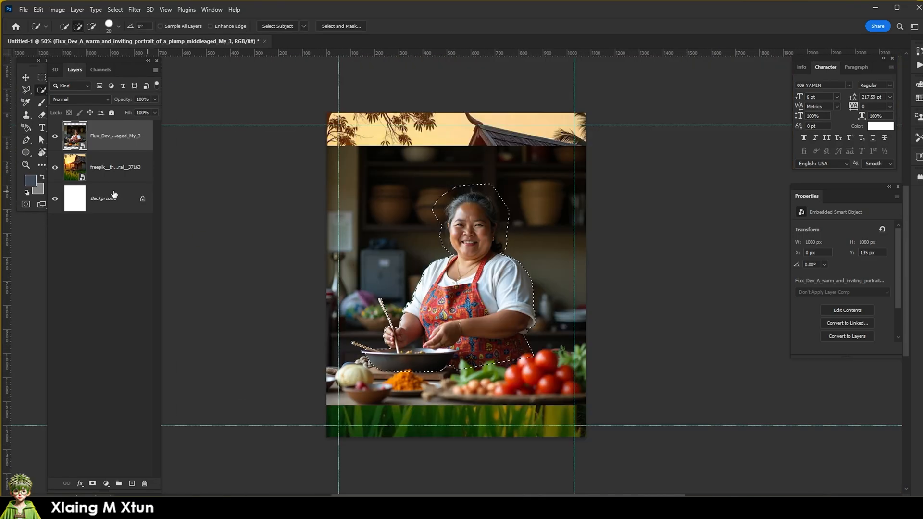
left_click(93, 483)
key("ctrl+j")
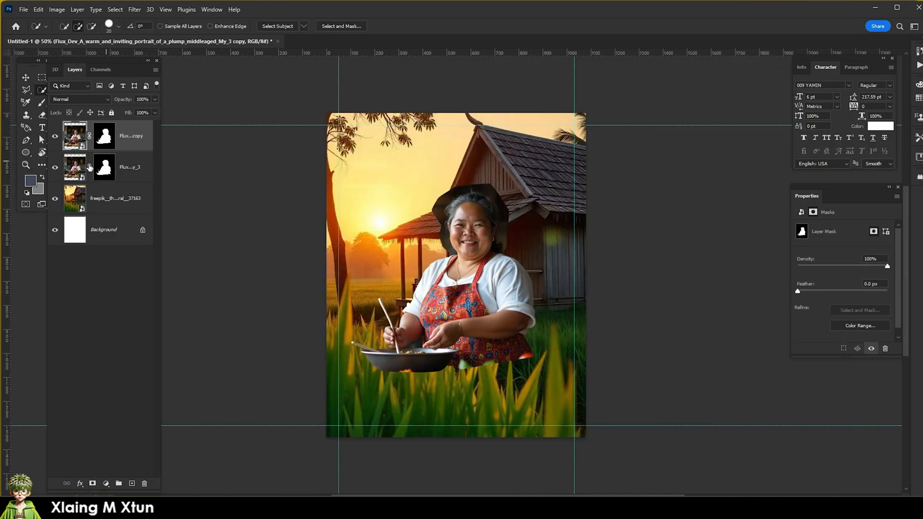
Replace the duplicate woman layer's mask with a new one made from a closer selection of her figure and hair.
right_click(106, 141)
left_click(126, 159)
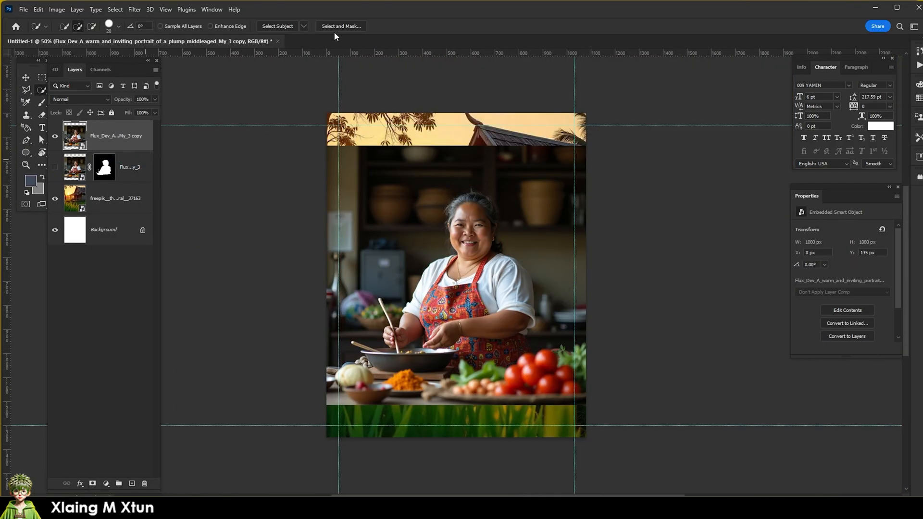
left_click(92, 483)
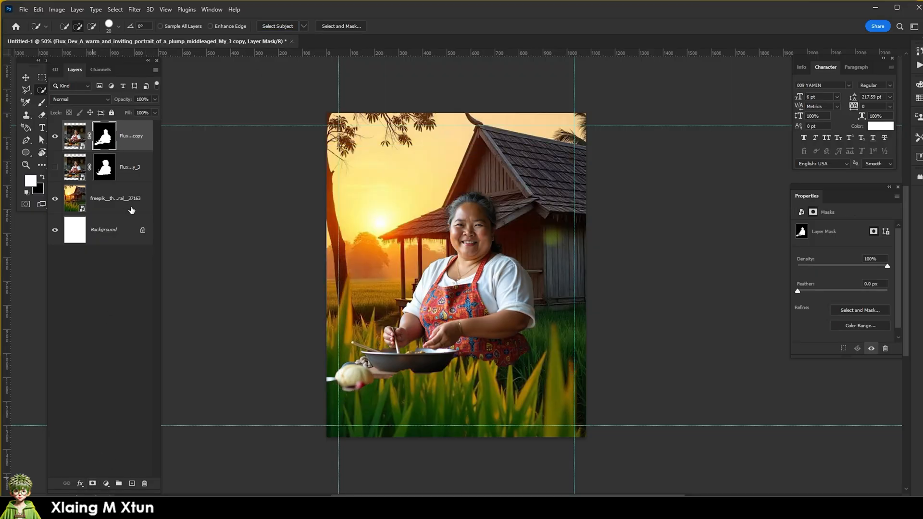
Show the lower woman layer and outline her head and upper body with the Polygonal Lasso to hide them on its mask.
scroll(453, 216, "up", 3)
scroll(453, 216, "down", 3)
left_click(55, 166)
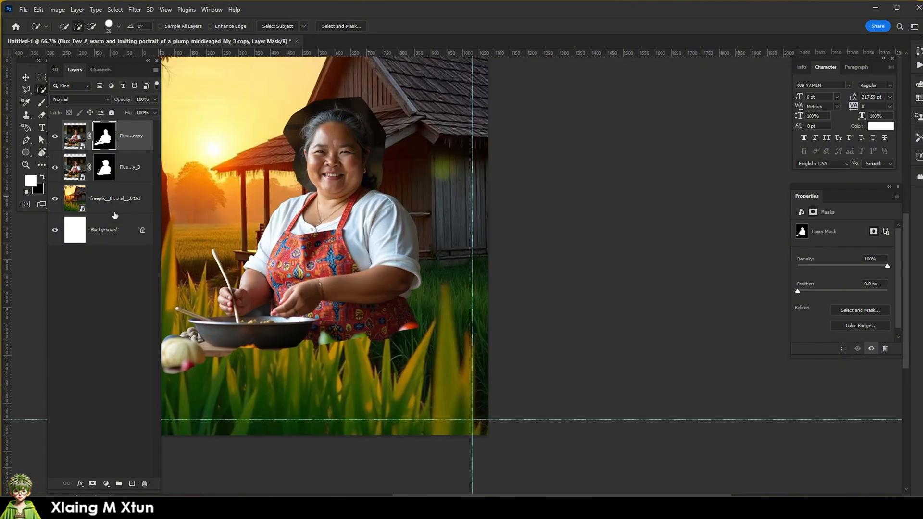
left_click(104, 167)
key("l")
left_click(260, 197)
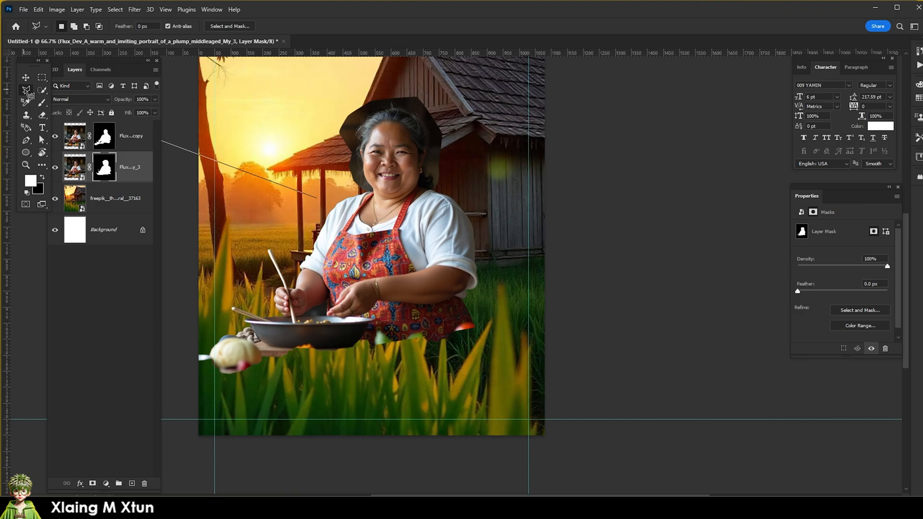
left_click(395, 64)
left_click(551, 143)
left_click(550, 202)
left_click(540, 246)
left_click(525, 259)
left_click(475, 271)
double_click(323, 202)
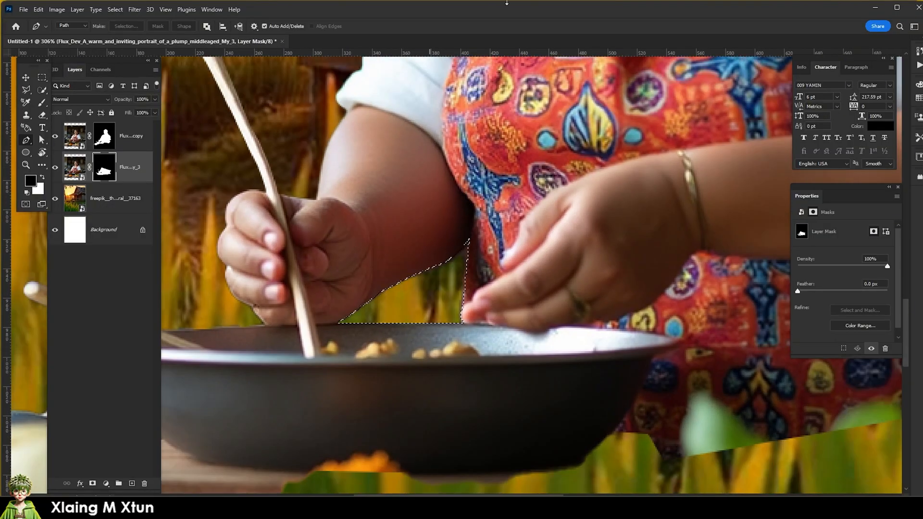
Shrink the upper woman layer's mask with the Minimum filter at a radius of 2 pixels.
key("ctrl+minus")
key("ctrl+minus")
key("ctrl+minus")
key("ctrl+minus")
key("v")
scroll(421, 340, "up", 1)
left_click(131, 138, "shift")
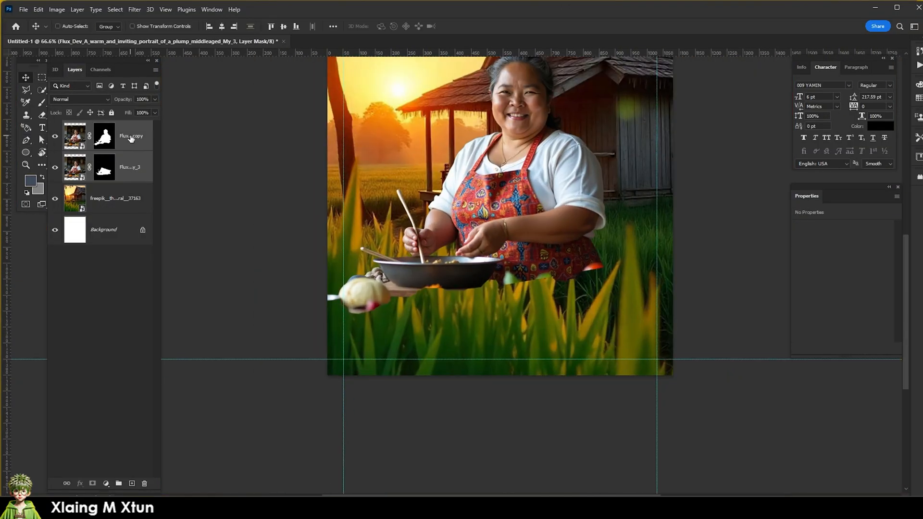
left_click(100, 143)
left_click(134, 9)
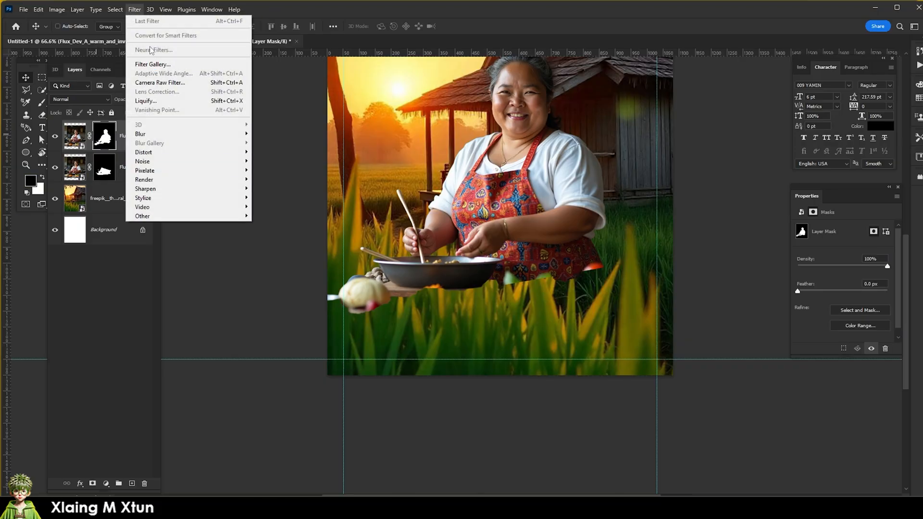
mouse_move(193, 208)
left_click(270, 251)
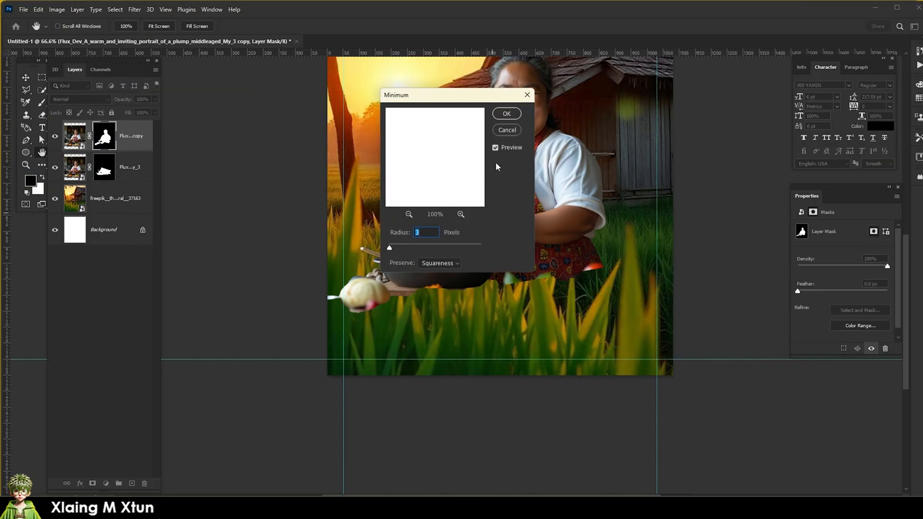
type("1.5")
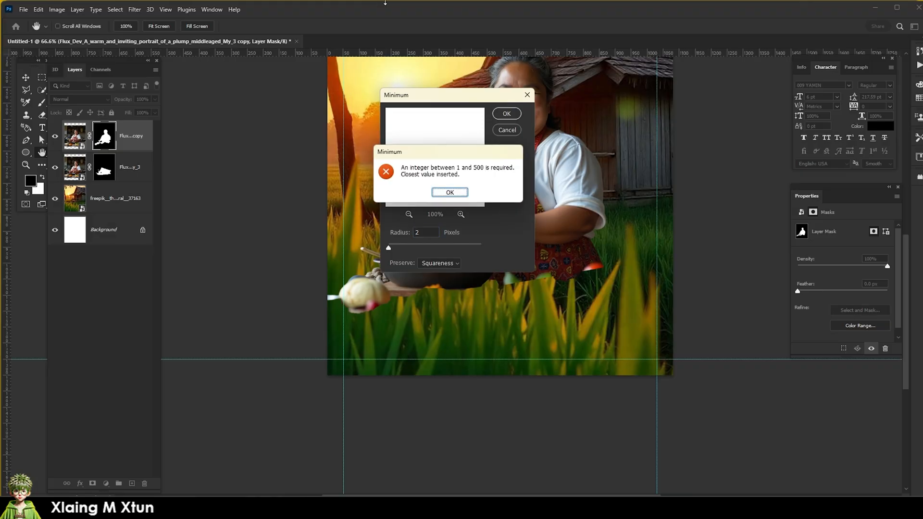
left_click(462, 195)
key("Return")
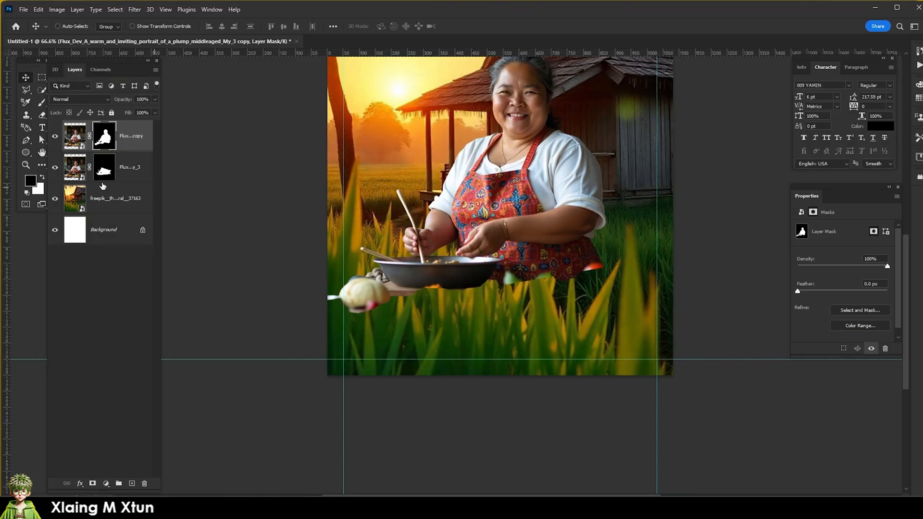
Apply the Minimum filter with a radius of 2 pixels to the lower woman layer's mask.
left_click(104, 167)
left_click(135, 10)
mouse_move(192, 216)
left_click(281, 253)
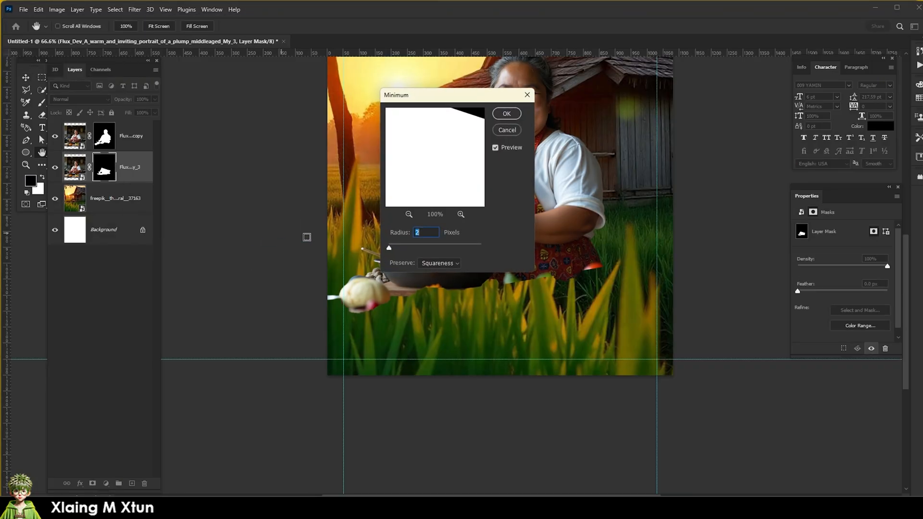
left_click(507, 114)
Combine both masked woman layers into one smart object.
left_click(130, 139, "shift")
right_click(131, 139)
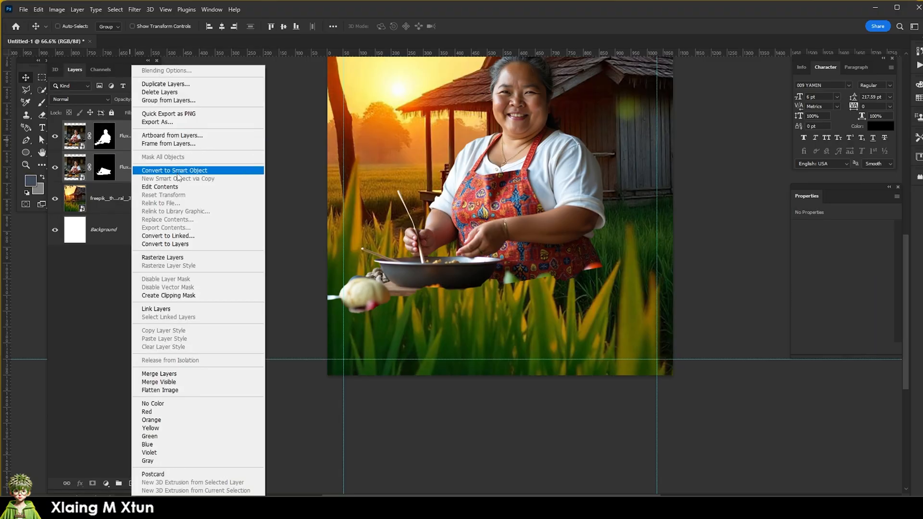
left_click(197, 169)
Move the woman to the canvas's lower right, enlarge her to about 130% and rotate her about 2°.
key("ctrl+minus")
key("ctrl+minus")
left_click_drag(571, 260, 604, 318)
key("ctrl+t")
left_click_drag(500, 227, 472, 196)
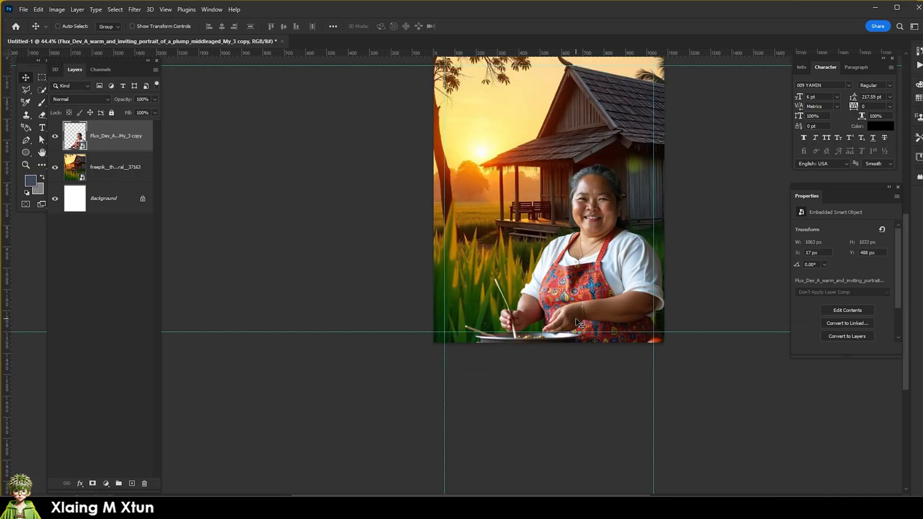
key("ctrl+t")
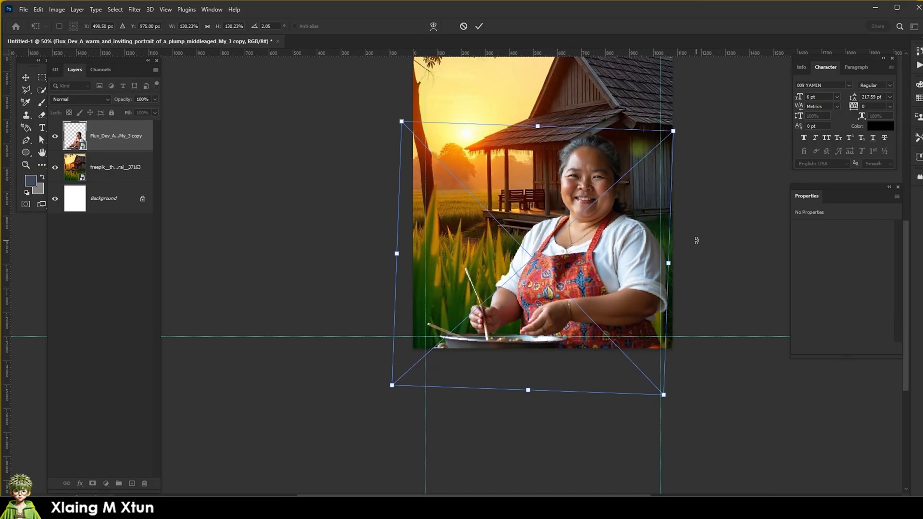
key("Return")
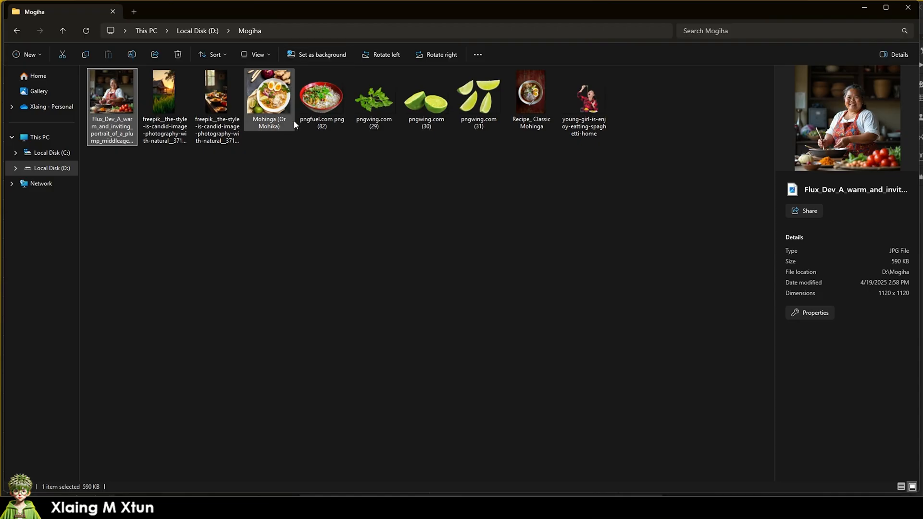
Place the lime wedges (pngwing.com (31)) and herb sprig (pngwing.com (29)) images in the poster, and apply a 50% speed Path Blur to the herb.
left_click(477, 103)
left_click(371, 120, "ctrl")
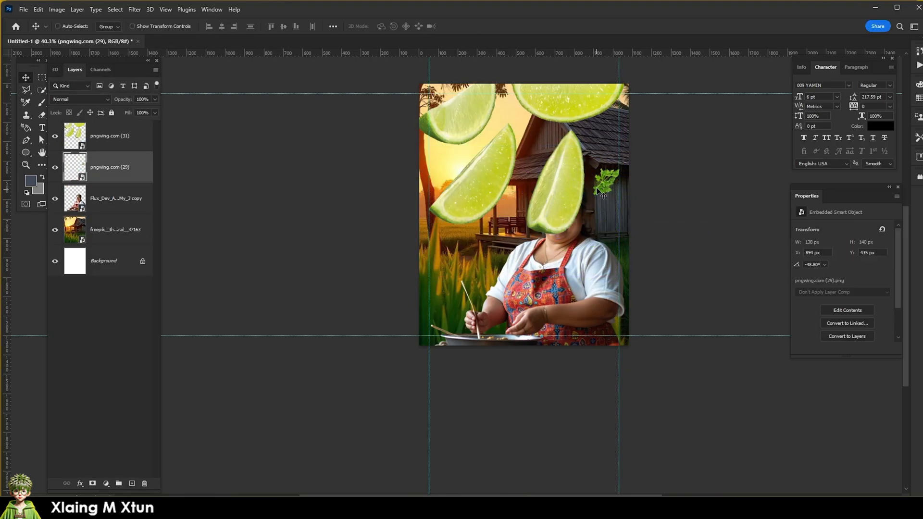
left_click(134, 9)
left_click(268, 170)
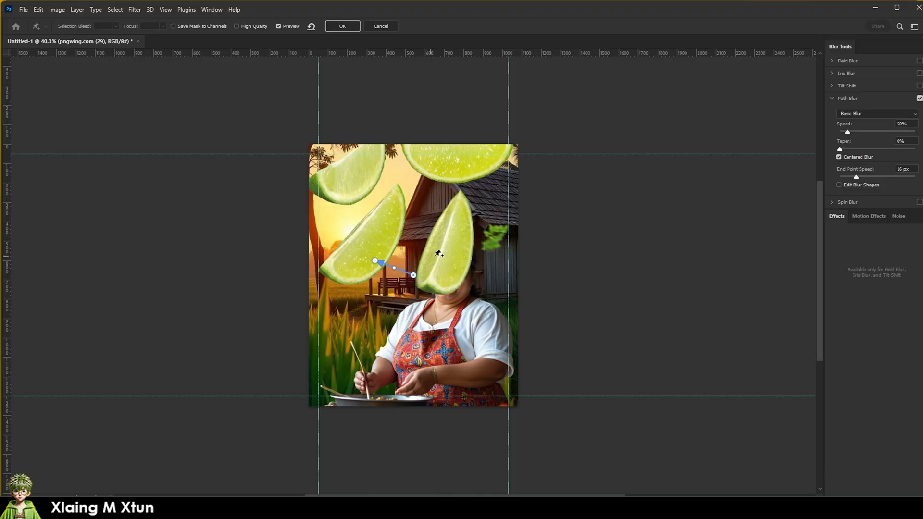
left_click(341, 27)
Scale the lime wedges layer down to about 608 by 475 px and place it over the sunset sky beside the farmhouse.
right_click(409, 232)
left_click(420, 239)
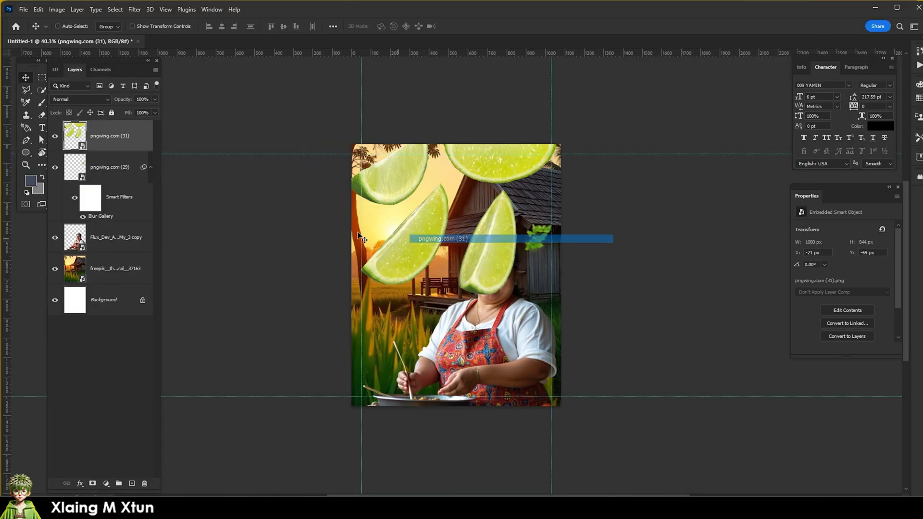
key("ctrl+t")
left_click_drag(556, 131, 464, 202)
left_click_drag(410, 250, 424, 230)
key("Return")
Lasso the lower-left lime wedge, copy it to its own layer and hide the original lime wedges layer.
scroll(414, 232, "up", 2)
right_click(26, 90)
left_click(57, 91)
scroll(423, 250, "up", 3)
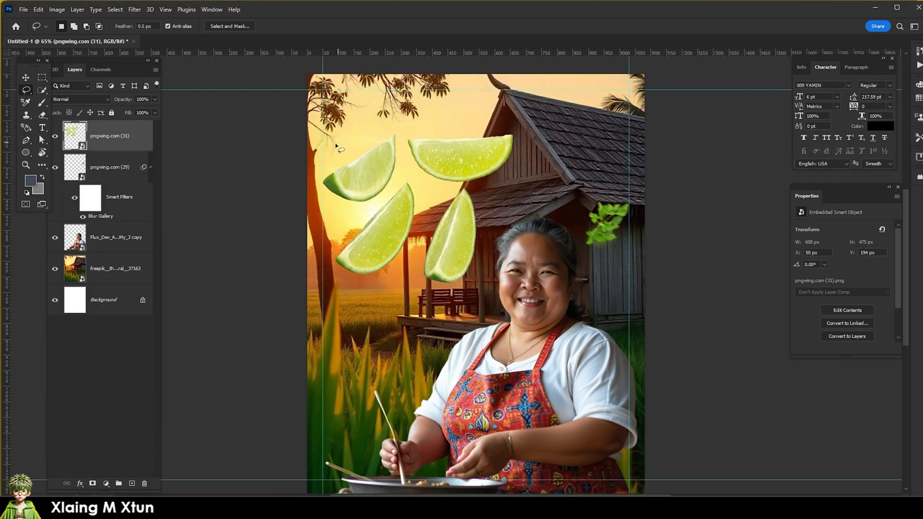
key("ctrl+j")
left_click(54, 168)
Convert the single lime wedge layer to a smart object and copy the herb's Blur Gallery filter onto it.
right_click(117, 137)
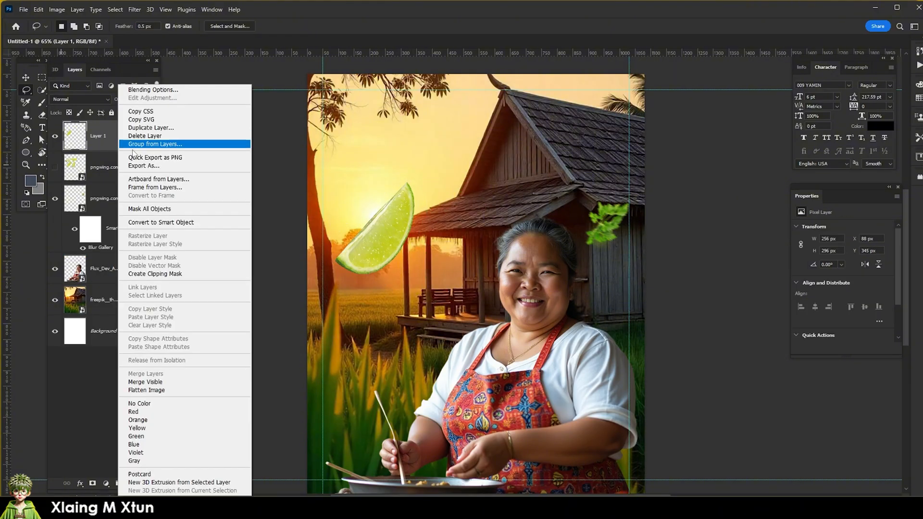
left_click(163, 221)
left_click_drag(119, 247, 120, 137)
Flip the single lime wedge and move it down over the grass, just above the cooking stick.
scroll(401, 266, "down", 2)
key("ctrl+t")
left_click(473, 198)
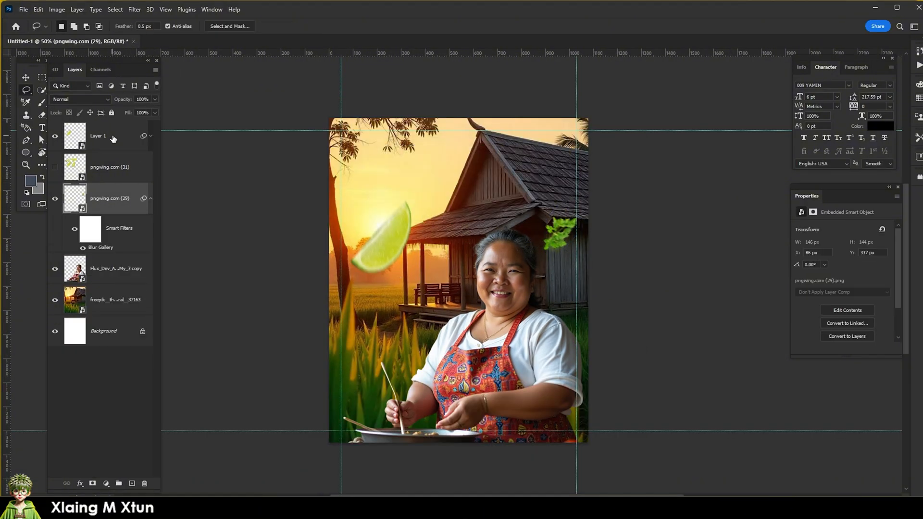
right_click(360, 263)
left_click(393, 441)
left_click_drag(377, 271, 408, 311)
left_click_drag(375, 283, 385, 317)
key("Return")
Open the woman layer in Camera Raw with a before/after view and set Temperature +5, Tint -1, Highlights -81, Shadows +80 and Whites +54.
key("v")
left_click(115, 268)
left_click(134, 10)
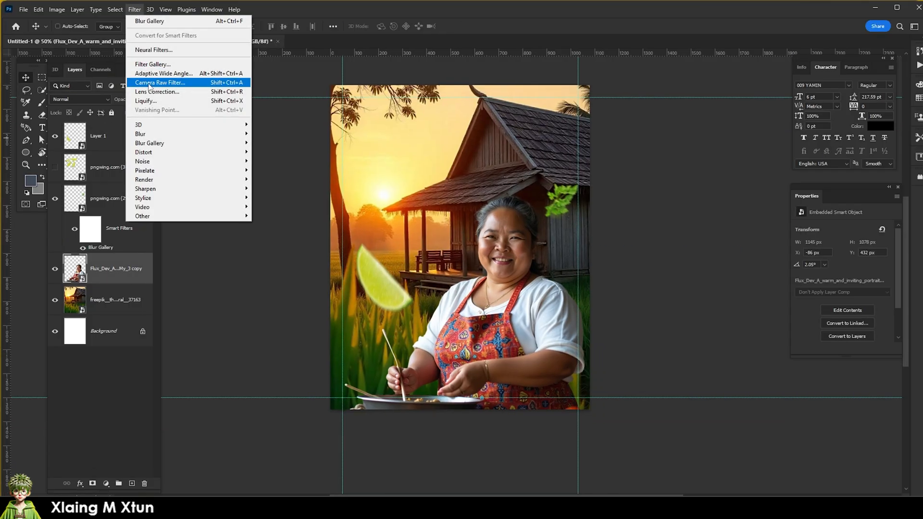
left_click(159, 83)
left_click(712, 481)
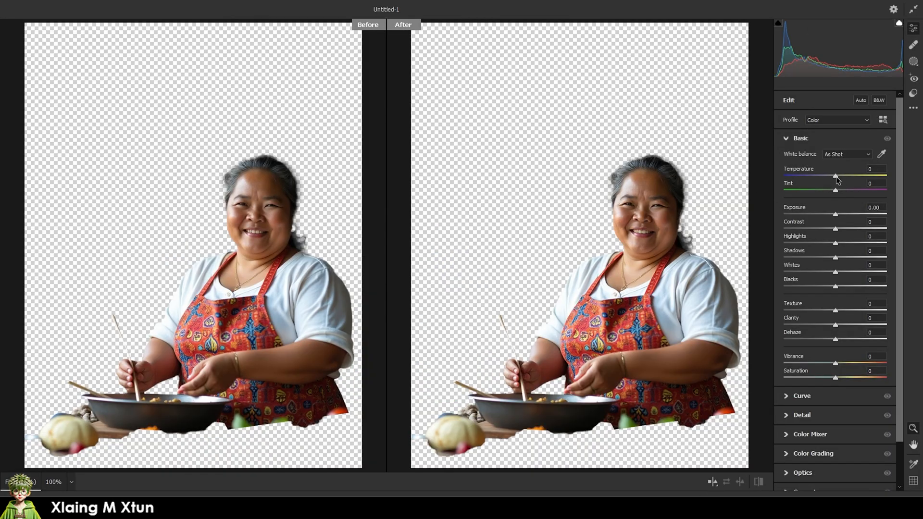
left_click_drag(835, 177, 838, 177)
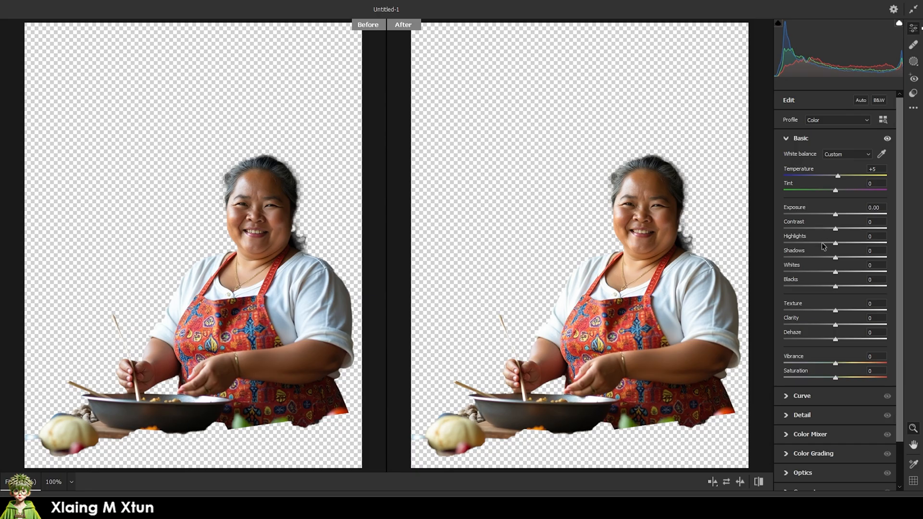
left_click_drag(835, 242, 794, 243)
mouse_move(868, 257)
left_mouse_down()
mouse_move(877, 258)
mouse_move(863, 272)
left_mouse_up()
left_click(835, 190)
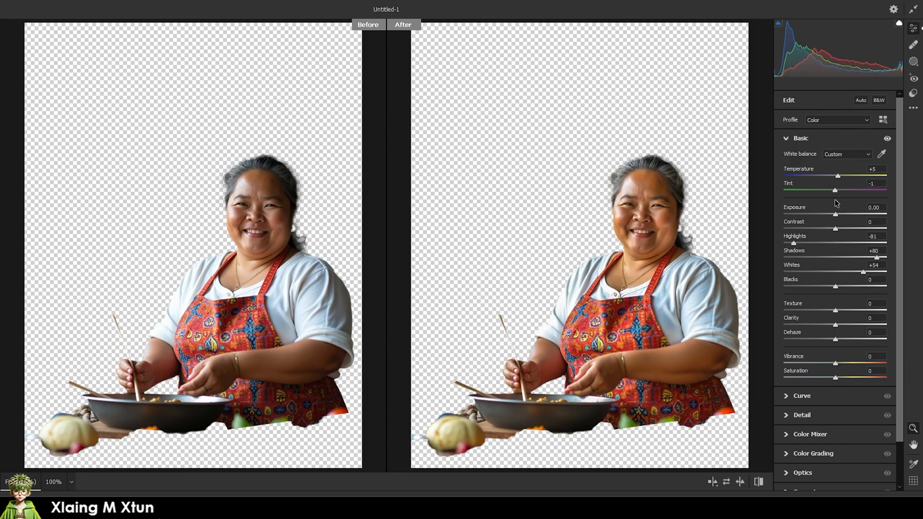
Set the woman's white balance to Auto, with Highlights -62, Shadows +91 and Whites +60.
left_click(849, 161)
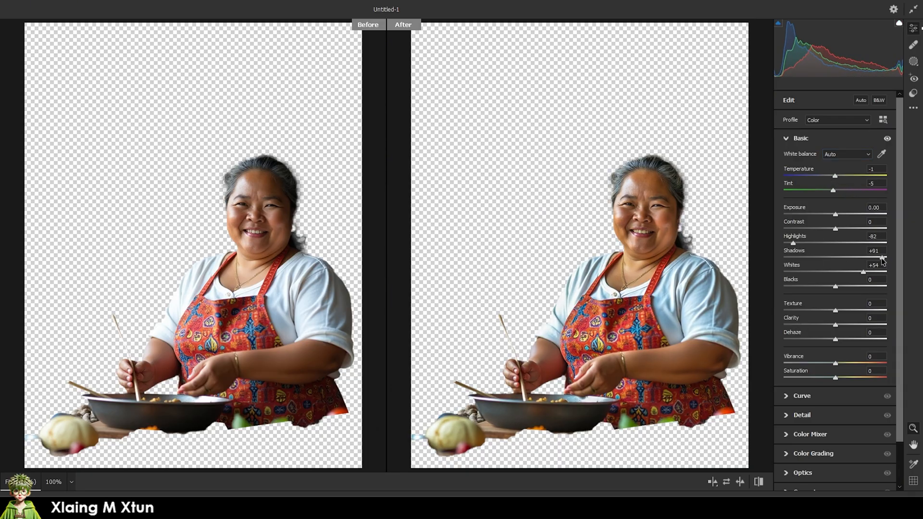
left_click_drag(864, 272, 868, 272)
left_click(803, 244)
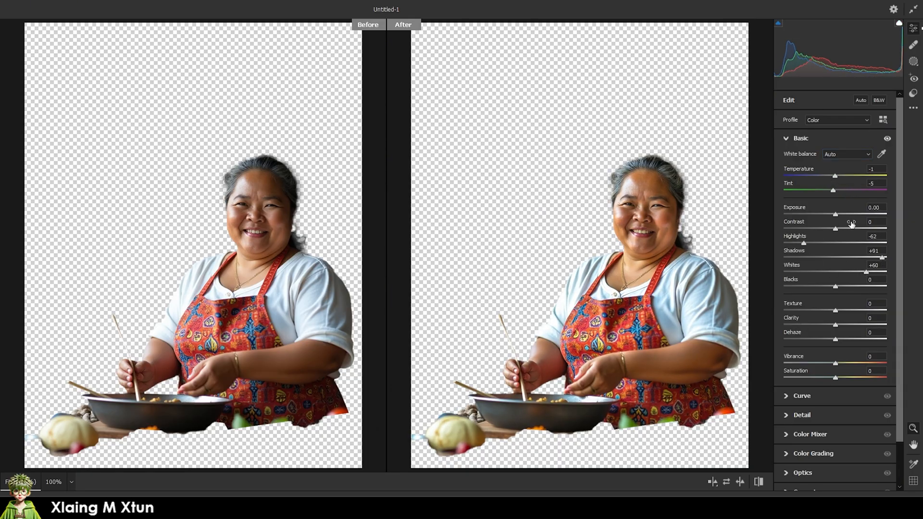
Set the woman's Oranges luminance to +21 and Oranges saturation to -6 in the Color Mixer, and apply the Camera Raw filter.
left_click(829, 434)
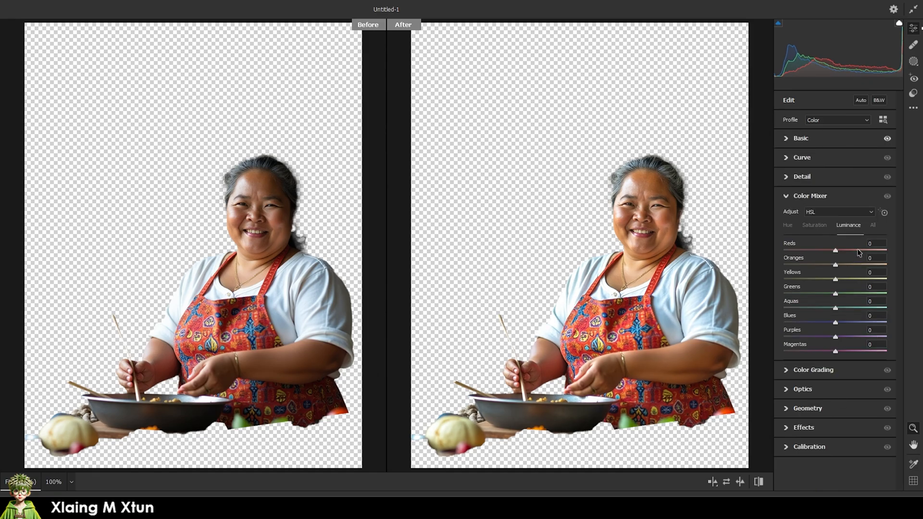
left_click(851, 265)
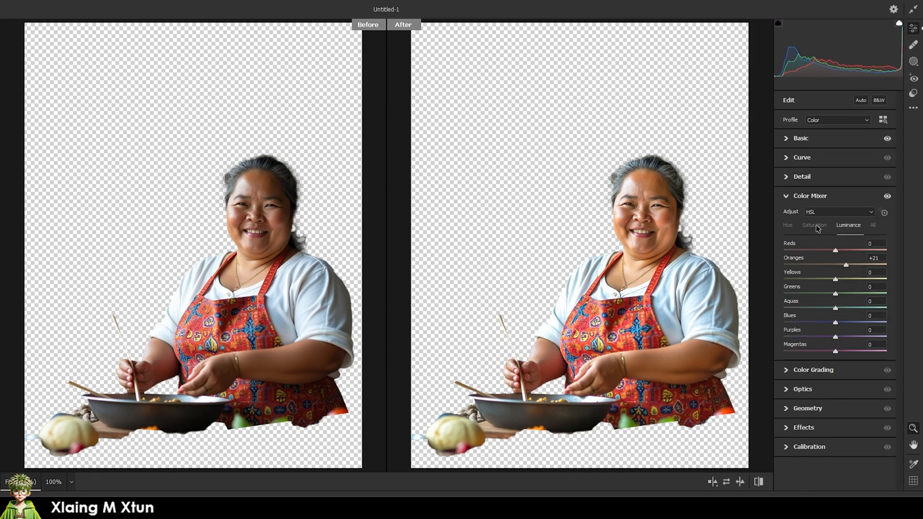
left_click(818, 227)
left_click(832, 265)
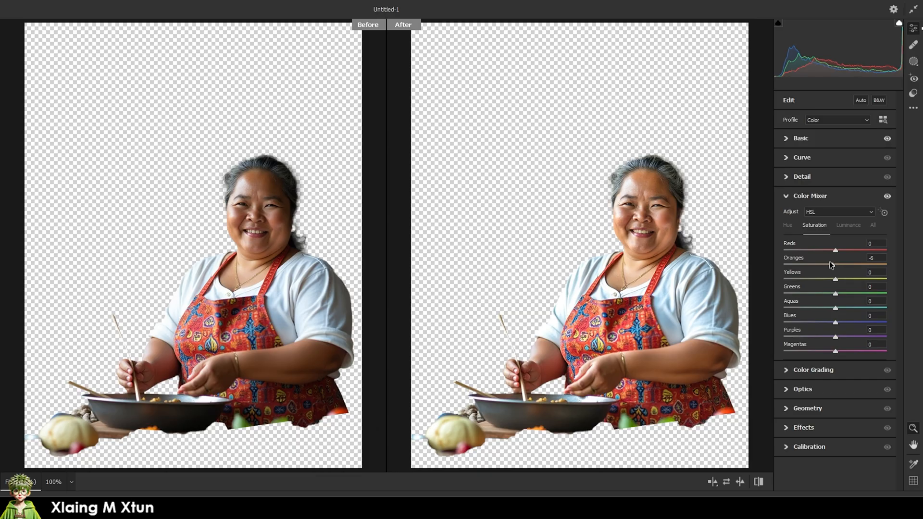
left_click(789, 227)
left_click(814, 225)
left_click(880, 501)
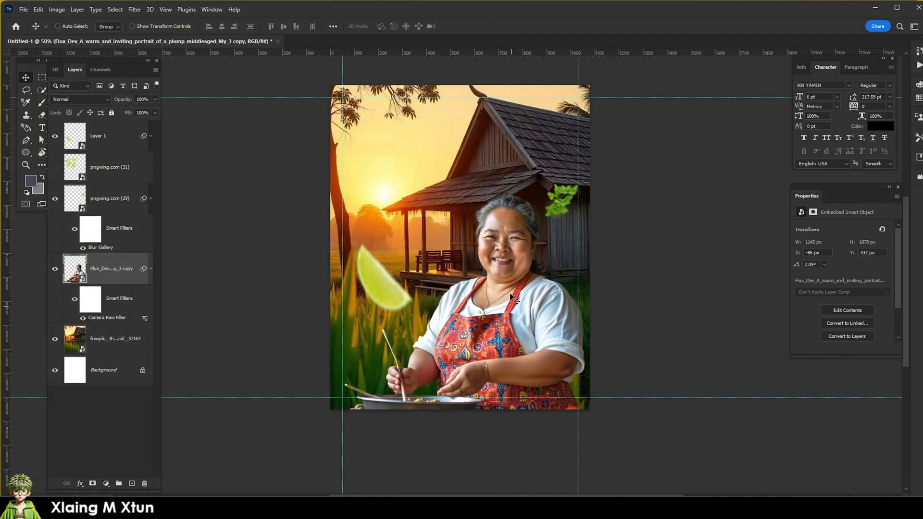
Grade the farmhouse background in Camera Raw with Temperature +4, adjusted highlights, shadows and whites, and a higher Greens saturation.
scroll(513, 254, "down", 1)
right_click(531, 188)
left_click(552, 193)
left_click(136, 9)
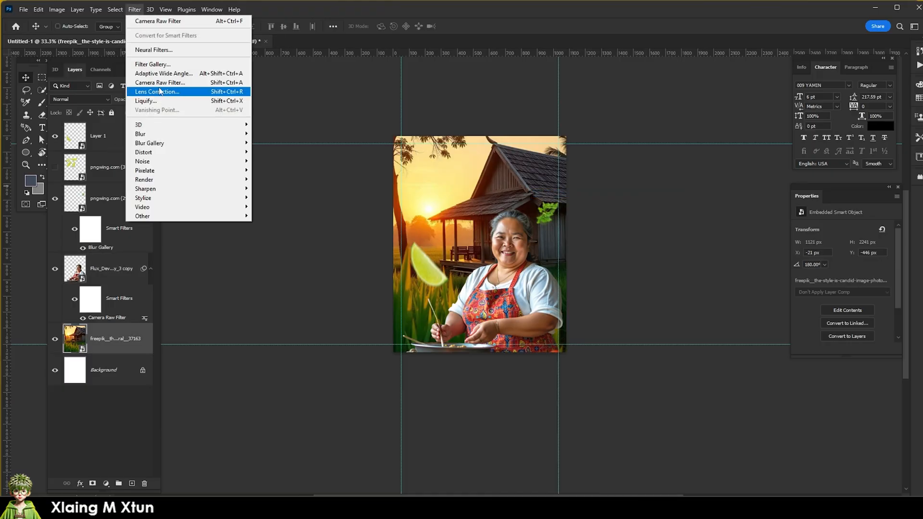
left_click(164, 80)
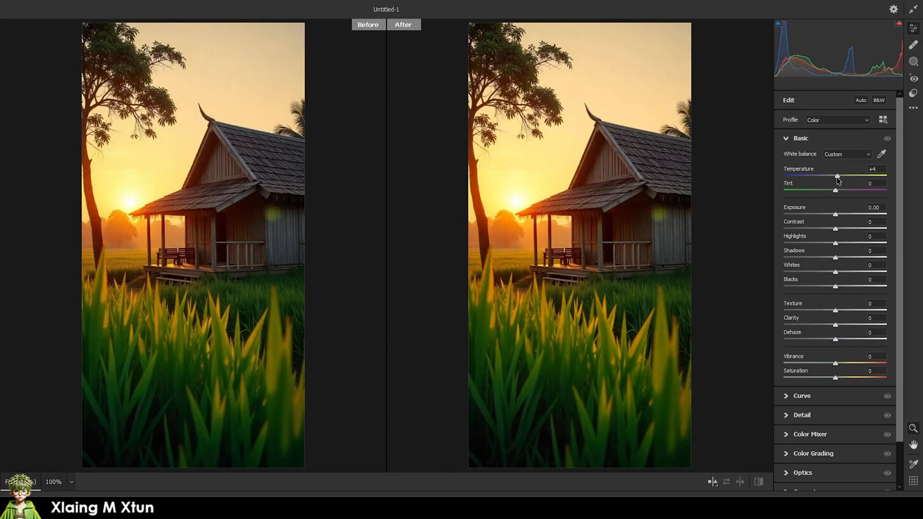
left_click_drag(835, 243, 871, 257)
left_click_drag(870, 279, 851, 272)
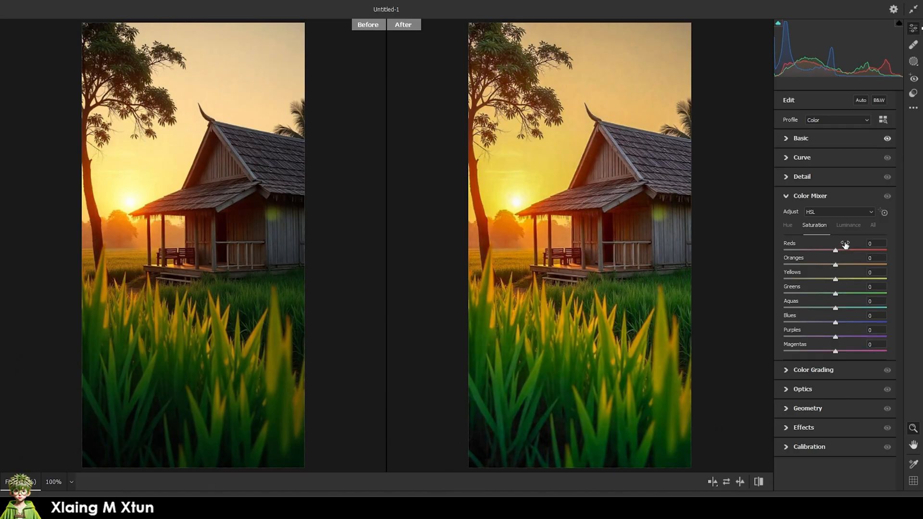
left_click_drag(836, 294, 862, 295)
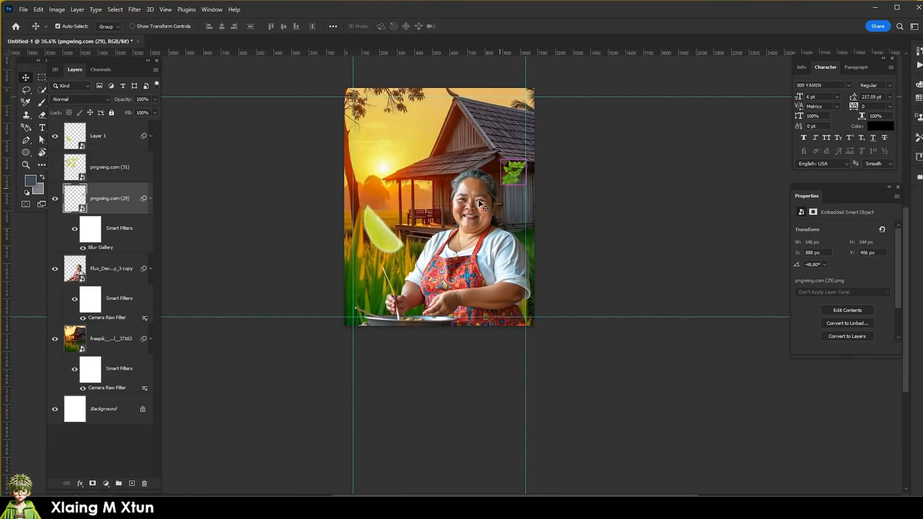
Enlarge the herb sprig to about 164 by 161 px and move it down beside the woman's shoulder.
left_click(514, 168)
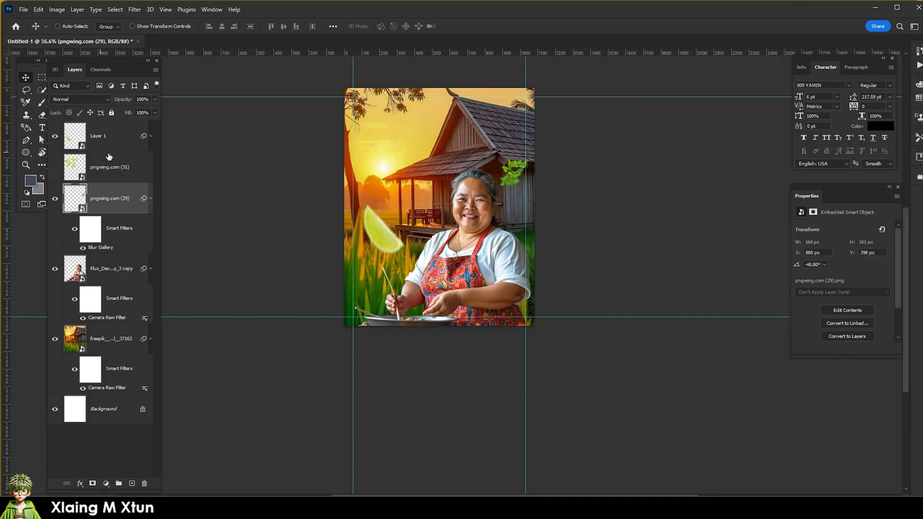
right_click(513, 175, "ctrl")
left_click_drag(513, 176, 519, 217)
Shrink the lime wedge to about 166 by 200 px and shift it down close to the tip of the cooking stick.
scroll(363, 241, "up", 2)
right_click(398, 225, "ctrl")
left_click_drag(392, 224, 396, 238)
key("ctrl+t")
left_click_drag(367, 187, 391, 217)
key("Return")
Switch to File Explorer and bring the Recipe_ Classic Mohinga and Mohinga (Or Mohika) photos into the poster document.
scroll(414, 219, "down", 3)
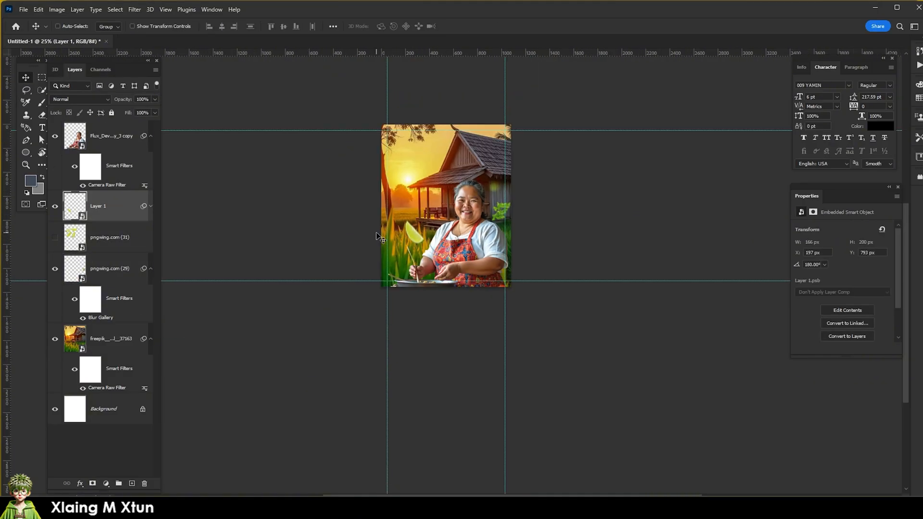
scroll(377, 235, "up", 3)
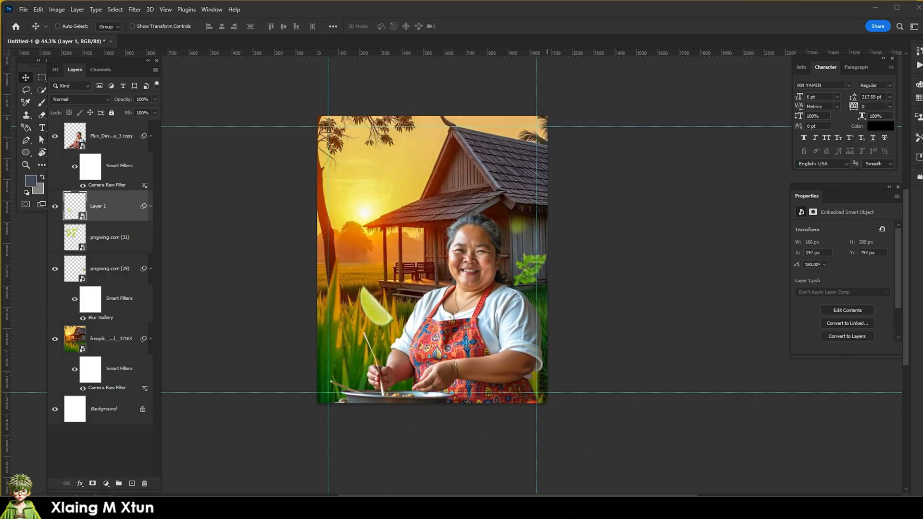
left_click(547, 509)
left_click(532, 96)
left_click(270, 95, "ctrl")
left_click_drag(271, 95, 419, 247)
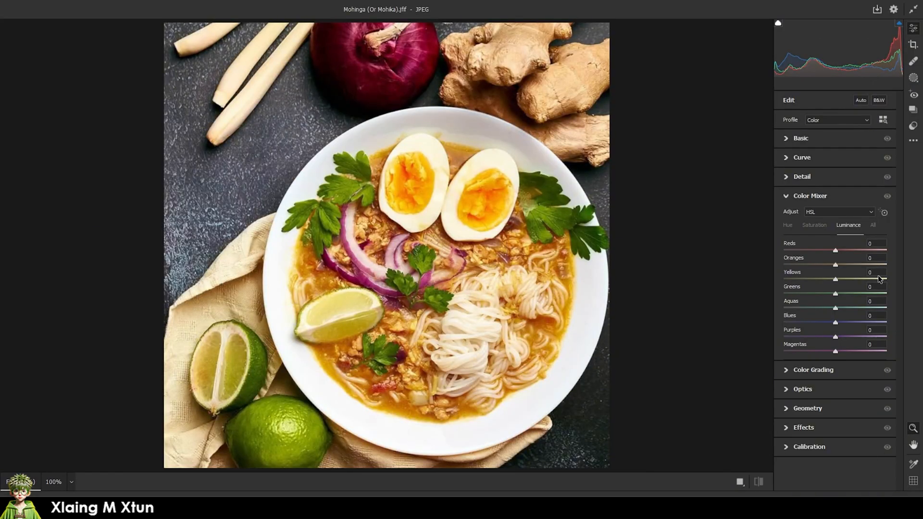
Set the Mohinga (Or Mohika) photo to Auto white balance, Highlights -66 and Shadows +55, and raise its Whites.
left_click(788, 138)
left_click(847, 154)
left_click(847, 171)
left_click(801, 243)
left_click(863, 257)
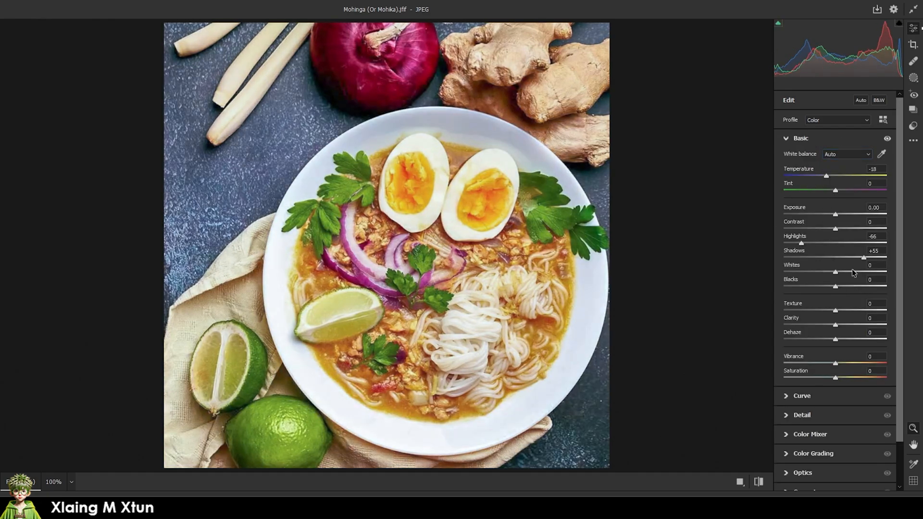
left_click(850, 272)
Slightly raise the photo's Oranges luminance and saturation in the Color Mixer, and shift its Oranges and Yellows hues upward.
left_click(788, 139)
left_click(809, 197)
left_click(848, 225)
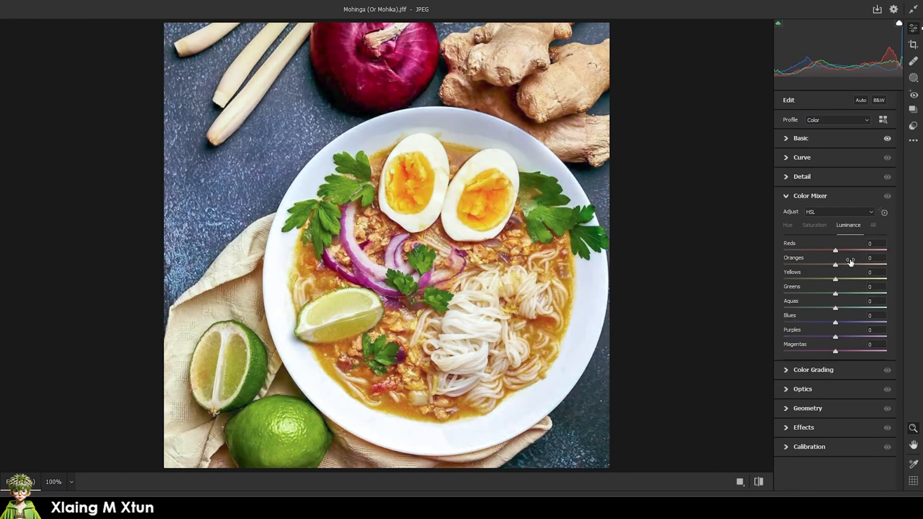
left_click(840, 265)
left_click(814, 224)
mouse_move(837, 265)
left_mouse_down()
mouse_move(889, 265)
mouse_move(838, 265)
left_mouse_up()
left_click(787, 225)
left_click(846, 264)
left_click(852, 279)
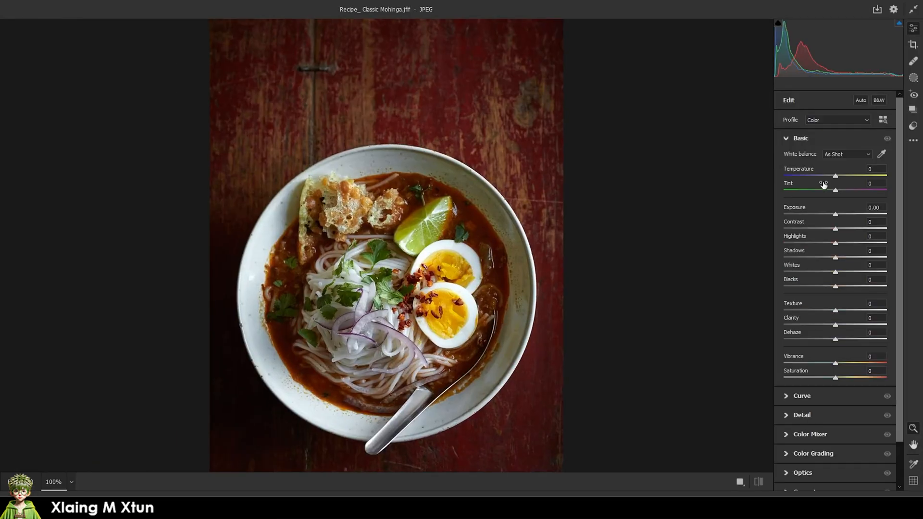
Correct the Recipe_ Classic Mohinga photo's white balance and tones in Camera Raw, and raise its Oranges luminance in the Color Mixer.
left_click(847, 154)
left_click(831, 168)
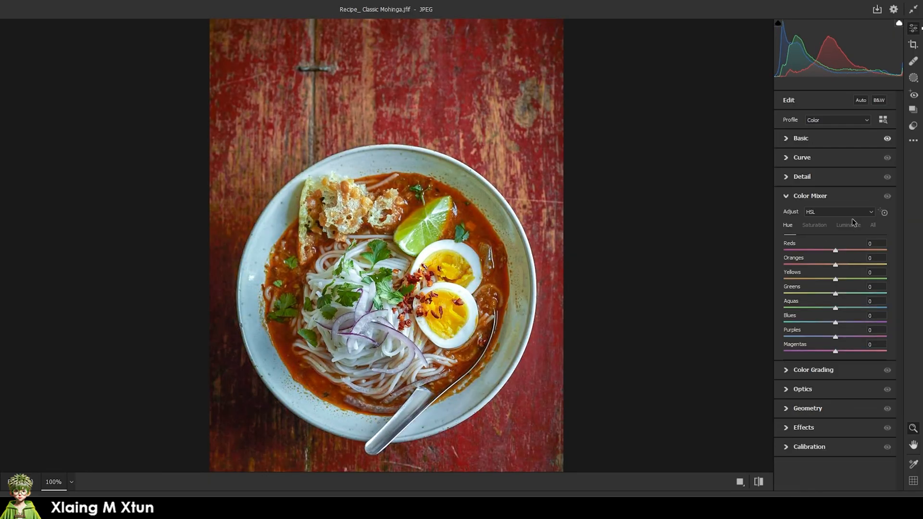
left_click(848, 225)
left_click_drag(835, 264, 848, 264)
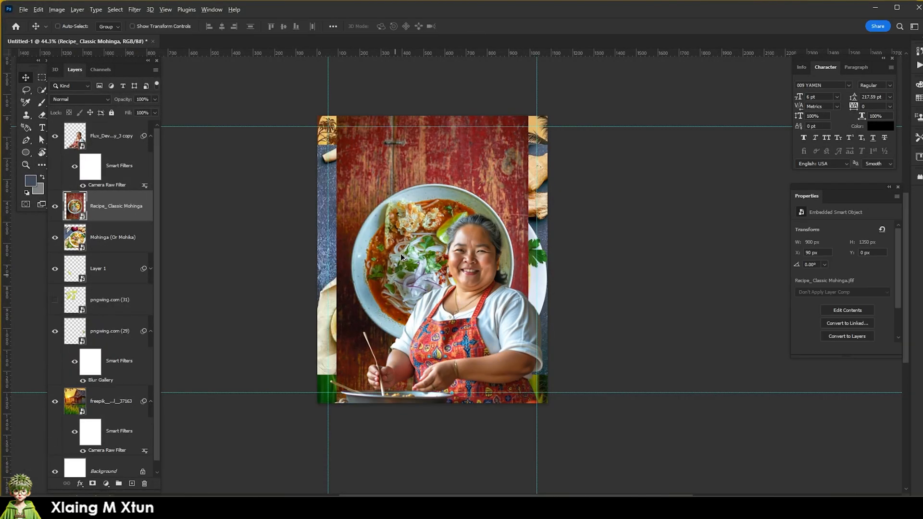
Move the Recipe_ Classic Mohinga layer to the top of the layer stack and reposition it at about X 50, Y -35 px.
scroll(400, 269, "up", 1)
left_click_drag(402, 260, 385, 203)
left_click_drag(113, 206, 112, 124)
left_click_drag(384, 206, 391, 255)
Draw a circular marquee selection from the bowl's centre out to its rim on the Recipe_ Classic Mohinga photo.
scroll(385, 269, "up", 4)
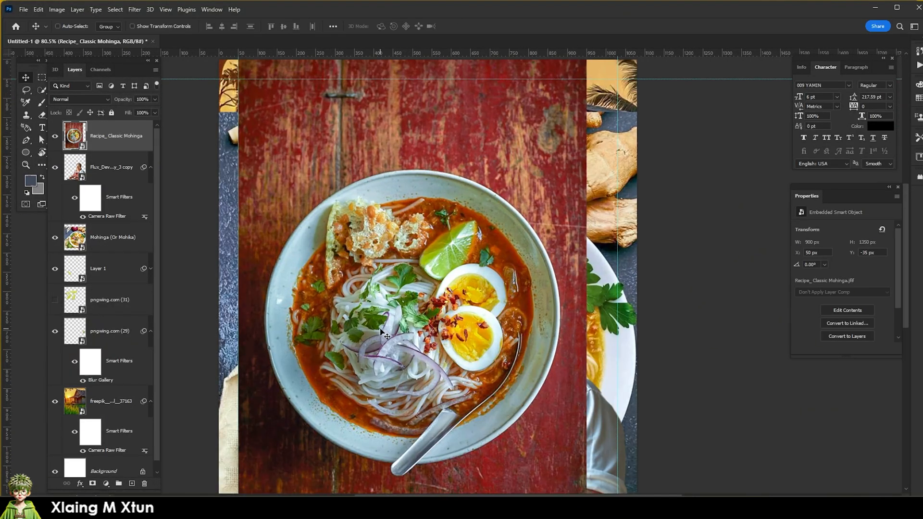
scroll(383, 333, "down", 1)
left_click(26, 152)
left_click(26, 90)
left_click(42, 78)
left_click_drag(414, 314, 268, 148)
left_click_drag(356, 324, 355, 321)
Transform the circular selection to about 100.67% and nudge it up and left until it follows the bowl's rim.
right_click(355, 321)
left_click(384, 223)
left_click_drag(557, 165, 562, 160)
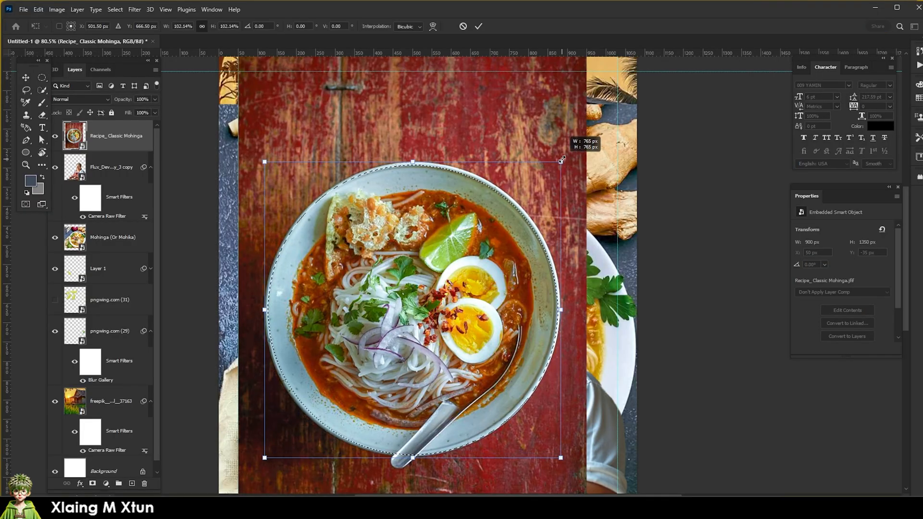
left_click_drag(561, 458, 559, 457)
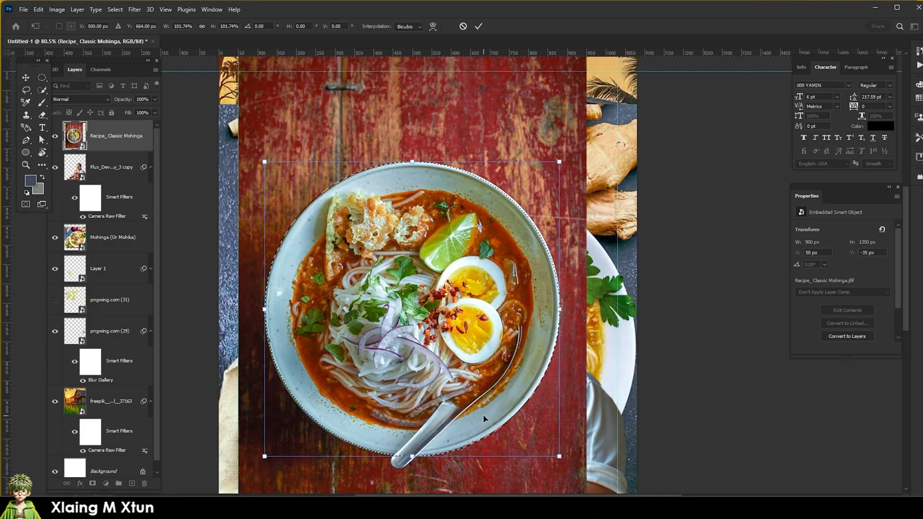
key("Up")
key("Up")
key("Up")
key("Up")
left_click_drag(265, 160, 268, 164)
key("Left")
key("Left")
key("Left")
key("Left")
key("Left")
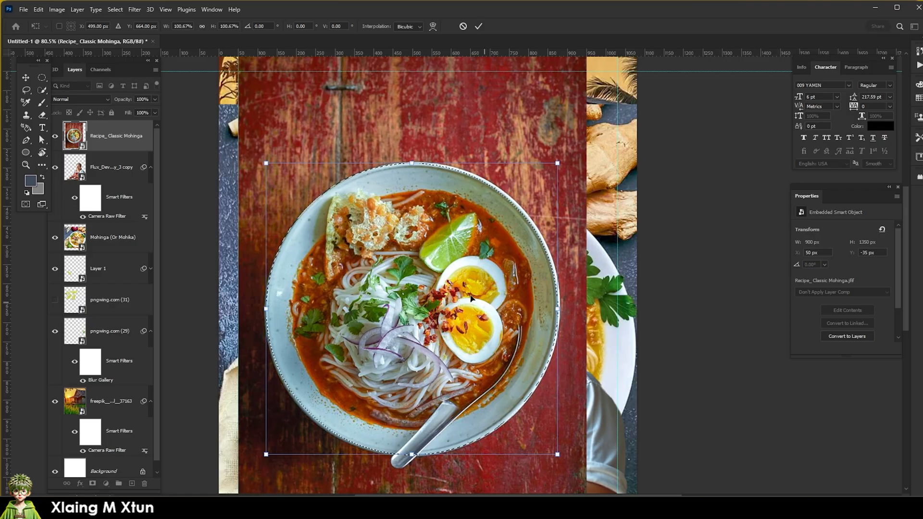
key("Return")
Add the spoon handle that sticks out past the bowl's lower rim to the selection with the Lasso tool.
left_click_drag(365, 421, 344, 288)
scroll(350, 293, "up", 3)
key("l")
scroll(375, 309, "up", 6)
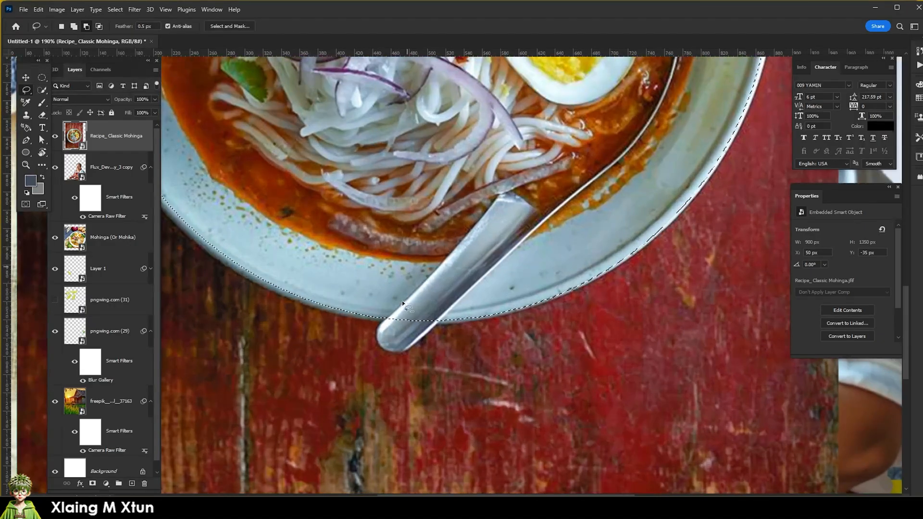
scroll(402, 302, "up", 2)
mouse_move(379, 319)
left_mouse_down()
mouse_move(385, 354)
mouse_move(455, 327)
mouse_move(423, 310)
left_mouse_up()
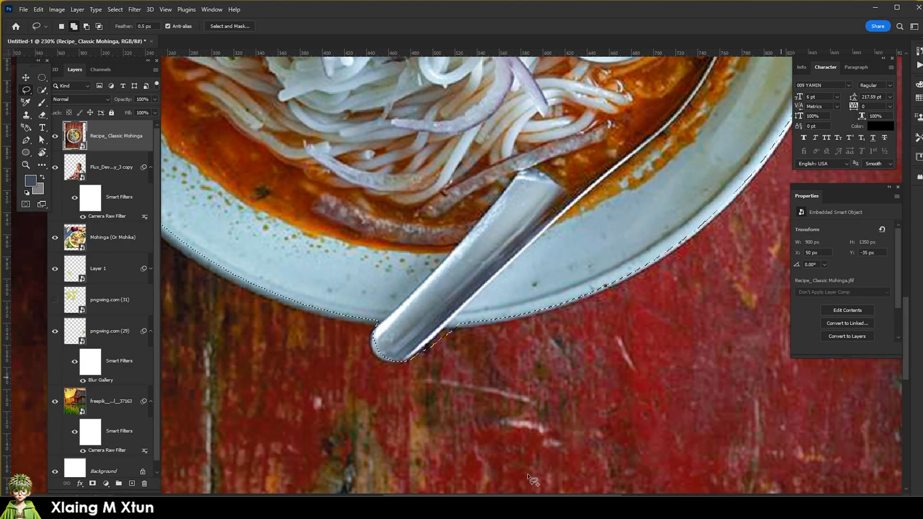
Undo the last lasso addition and refine the selection along the spoon handle's lower edge beyond the bowl's rim.
key("ctrl+z")
scroll(436, 383, "up", 4)
left_click_drag(343, 318, 409, 339)
scroll(461, 334, "up", 5)
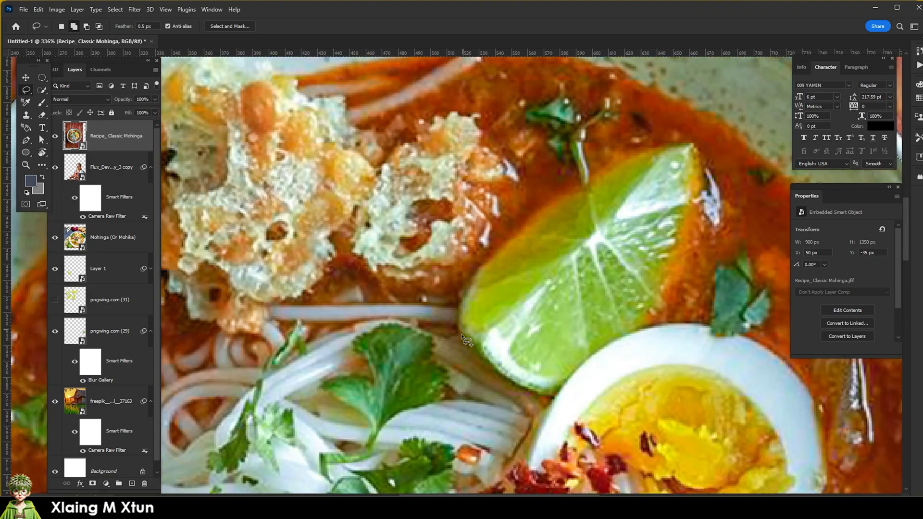
scroll(481, 336, "down", 5)
mouse_move(492, 339)
left_mouse_down()
mouse_move(460, 353)
mouse_move(485, 349)
mouse_move(475, 347)
left_mouse_up()
scroll(489, 348, "up", 5)
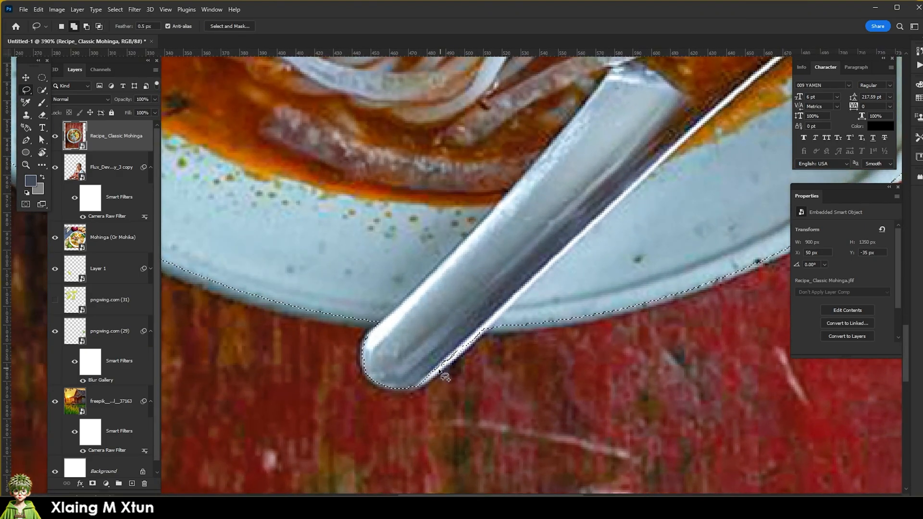
Mask the Recipe_ Classic Mohinga layer so only the selected bowl and spoon handle show.
scroll(445, 373, "up", 4)
scroll(499, 336, "down", 15)
scroll(513, 178, "up", 5)
left_click(92, 484)
scroll(458, 196, "down", 3)
key("v")
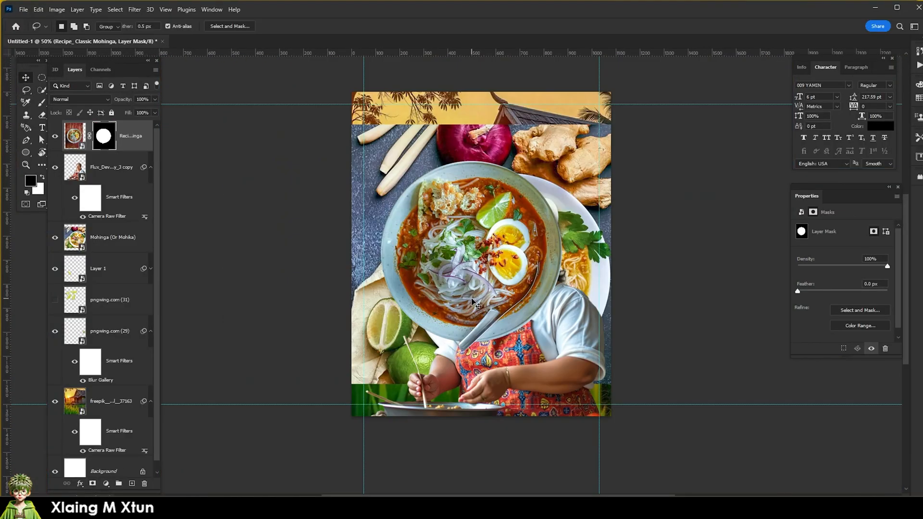
Duplicate the masked bowl as a smart object, hide the original, and scale the copy to about 361 by 377 px.
key("ctrl+j")
left_click(55, 168)
right_click(129, 140)
left_click(164, 169)
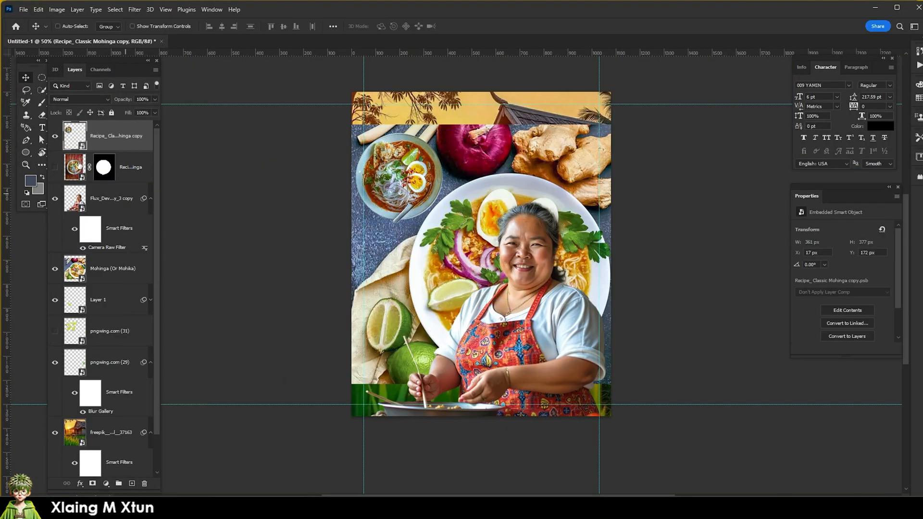
Bring the Mohinga (Or Mohika) layer to the top of the stack and reposition it at about X -86, Y 64 px.
left_click(94, 196)
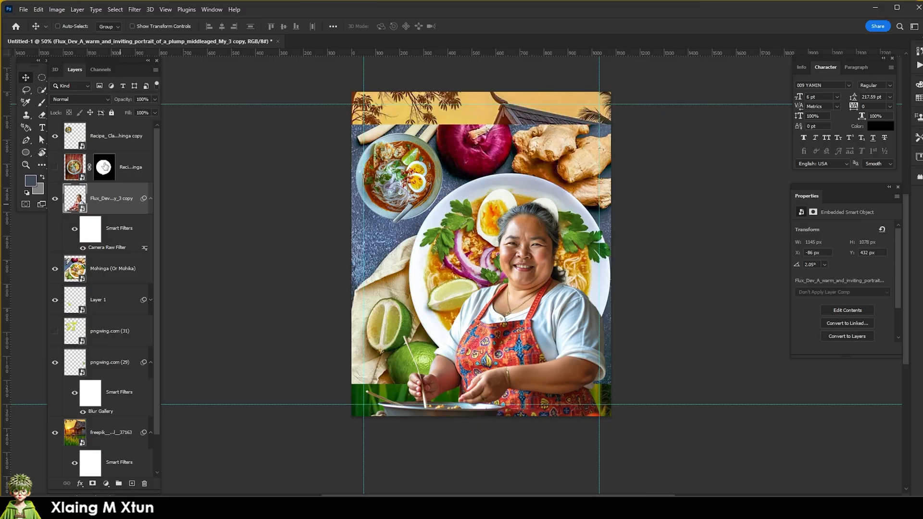
right_click(468, 231)
left_click(489, 237)
key("ctrl+shift+bracketright")
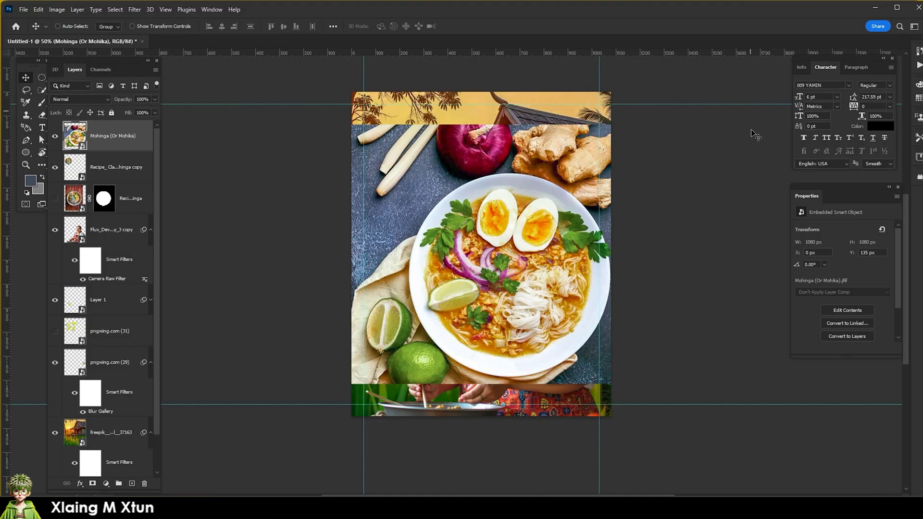
scroll(370, 256, "up", 5)
left_click_drag(498, 294, 444, 307)
right_click(422, 313)
left_click_drag(528, 289, 407, 299)
left_click(437, 320)
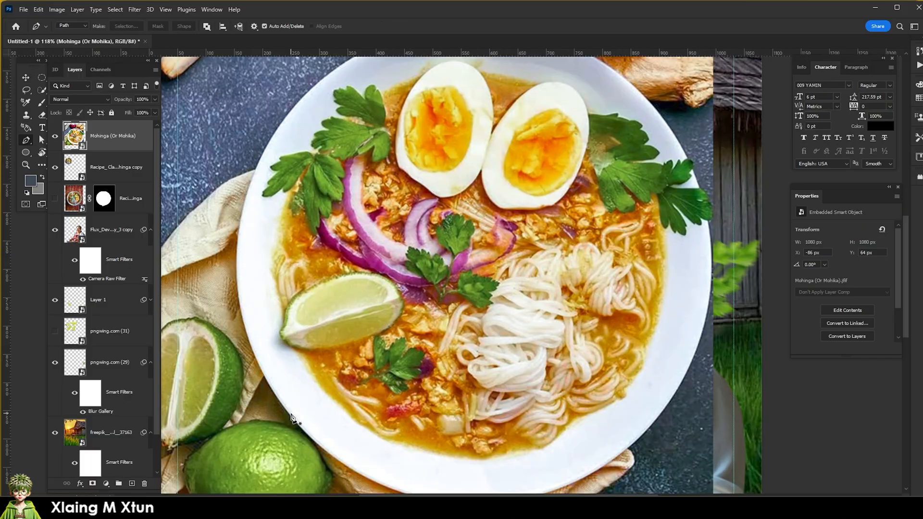
Trace the upper rim of the white Mohinga bowl with a curved Pen tool path.
scroll(704, 165, "up", 3)
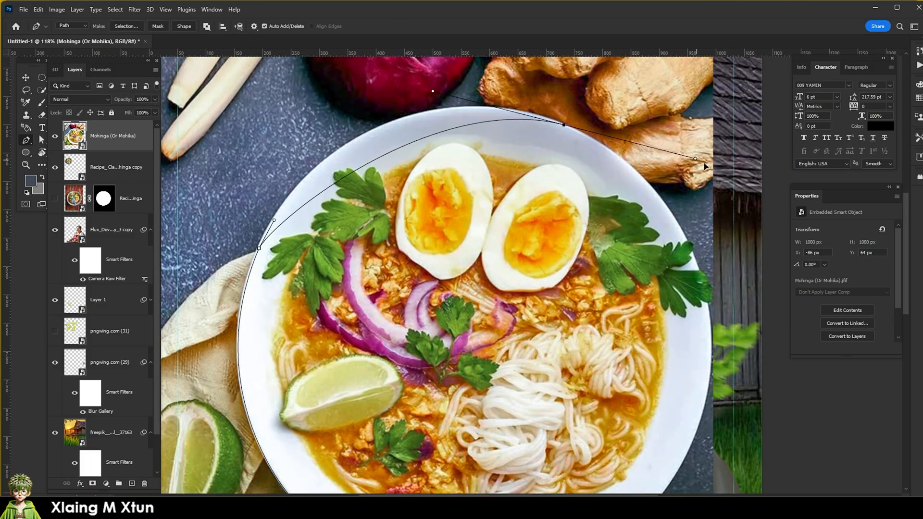
key("ctrl+z")
scroll(294, 127, "up", 1)
left_click_drag(375, 132, 450, 100)
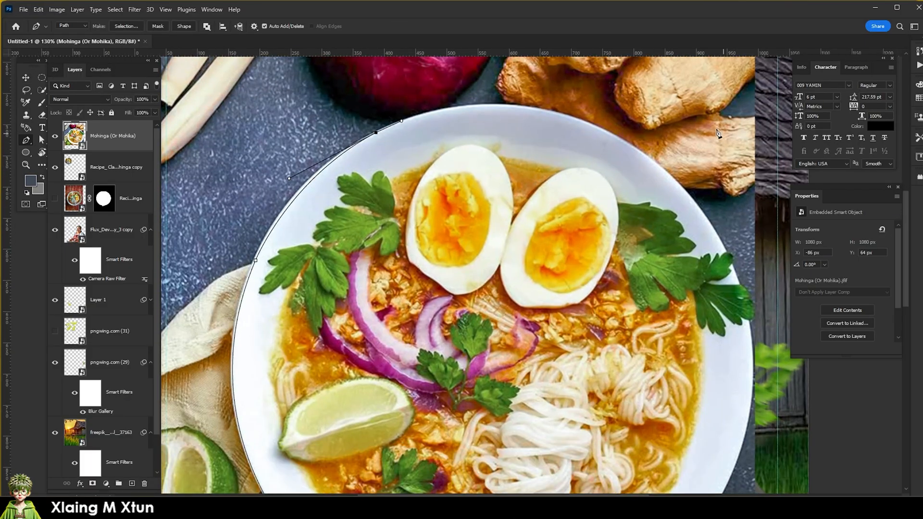
left_click_drag(661, 180, 683, 188)
left_click_drag(769, 357, 713, 287)
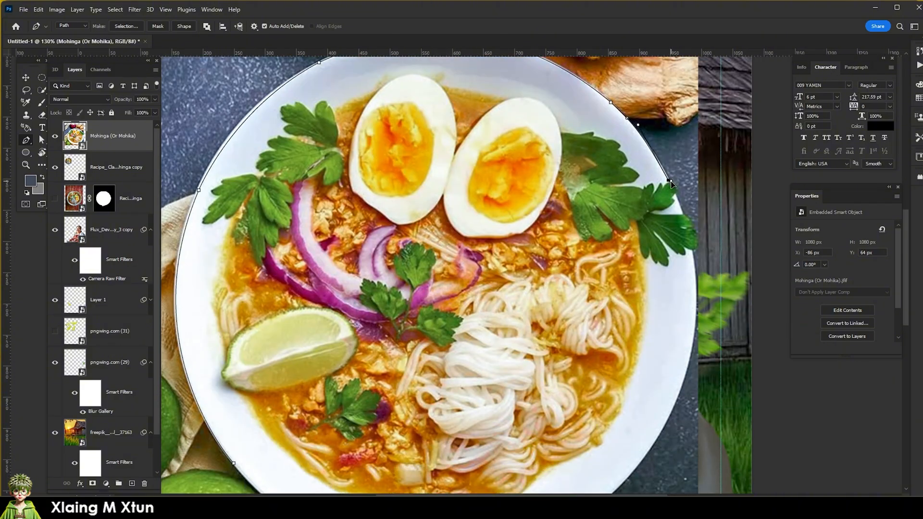
scroll(671, 183, "up", 4)
scroll(619, 427, "up", 3)
Finish the pen path around the bowl's lower rim and mask the Mohinga (Or Mohika) layer to it.
left_click_drag(578, 393, 562, 457)
left_click_drag(562, 457, 644, 165)
left_click_drag(516, 373, 578, 310)
left_click_drag(508, 356, 468, 375)
key("ctrl+z")
left_click_drag(281, 428, 332, 419)
left_click_drag(328, 409, 732, 453)
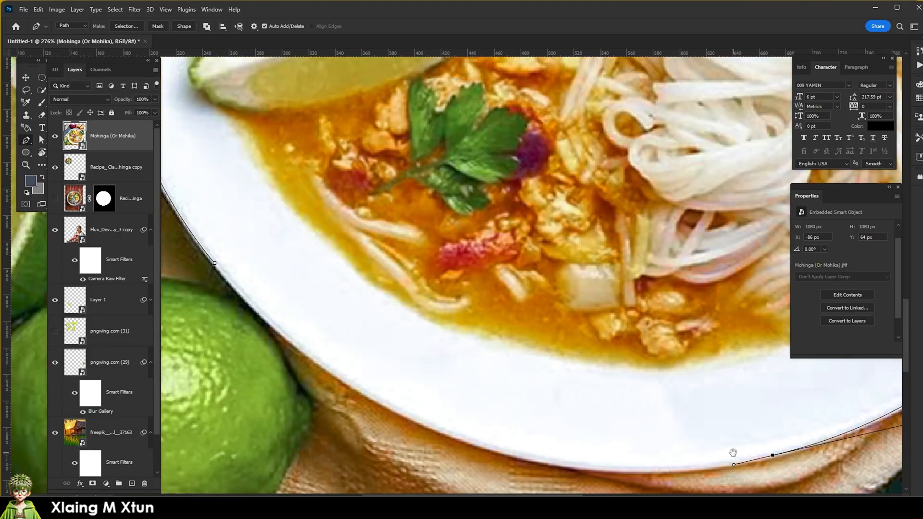
left_click_drag(359, 390, 302, 350)
scroll(259, 318, "up", 2)
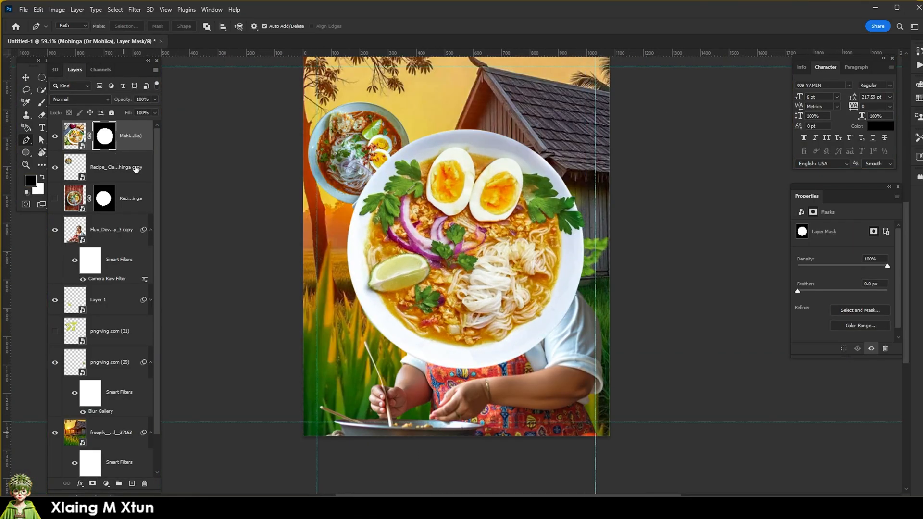
Duplicate the masked Mohinga (Or Mohika) bowl as a smart object and hide the original layer.
right_click(129, 136)
left_click(192, 170)
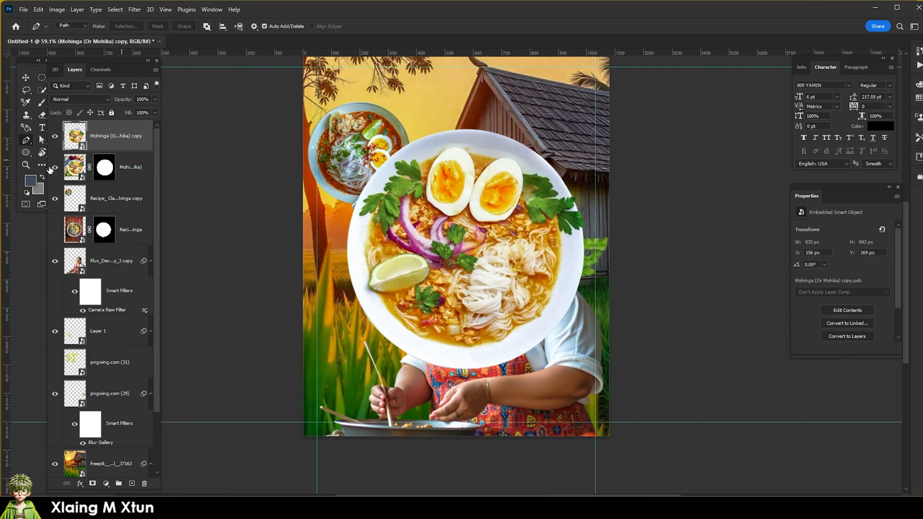
scroll(590, 260, "down", 2)
Scale the Mohinga (Or Mohika) copy to about 363 by 366 px and place it at about X 378, Y 66 px.
key("ctrl+t")
left_click_drag(586, 190, 510, 264)
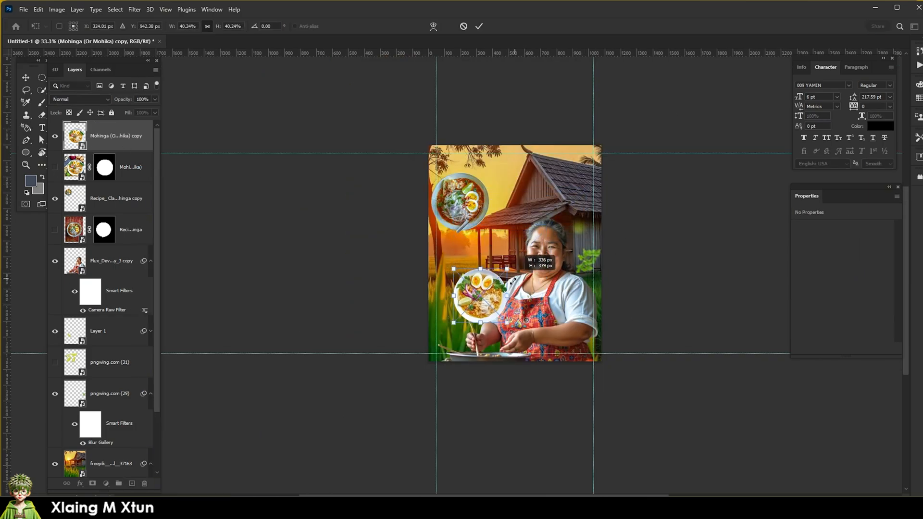
key("Return")
scroll(486, 300, "up", 2)
left_click_drag(489, 301, 531, 170)
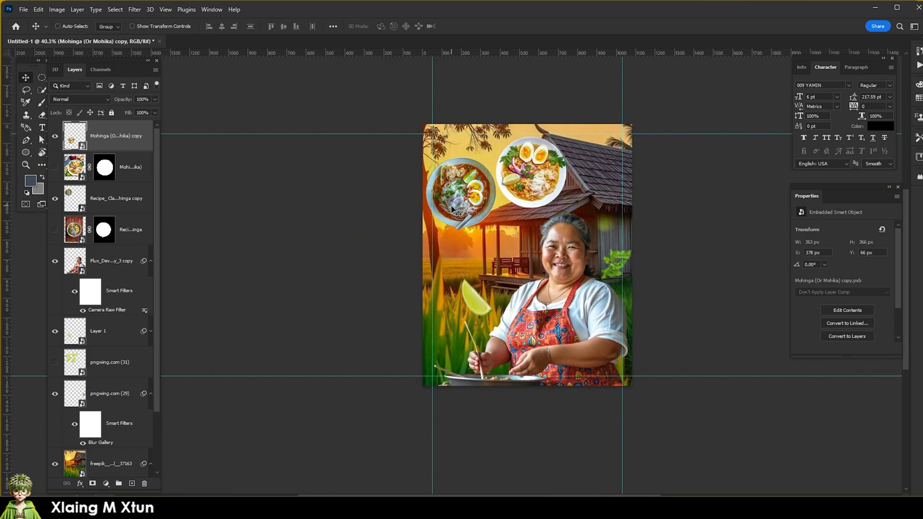
Place the Recipe_ Classic Mohinga bowl at about X 134, Y 452 px and the white bowl in the poster's upper-left corner.
left_click_drag(460, 190, 476, 237)
left_click_drag(519, 181, 484, 182)
left_click_drag(483, 230, 477, 234)
left_click_drag(470, 305, 470, 308)
left_click_drag(471, 243, 483, 247)
left_click_drag(495, 172, 447, 151)
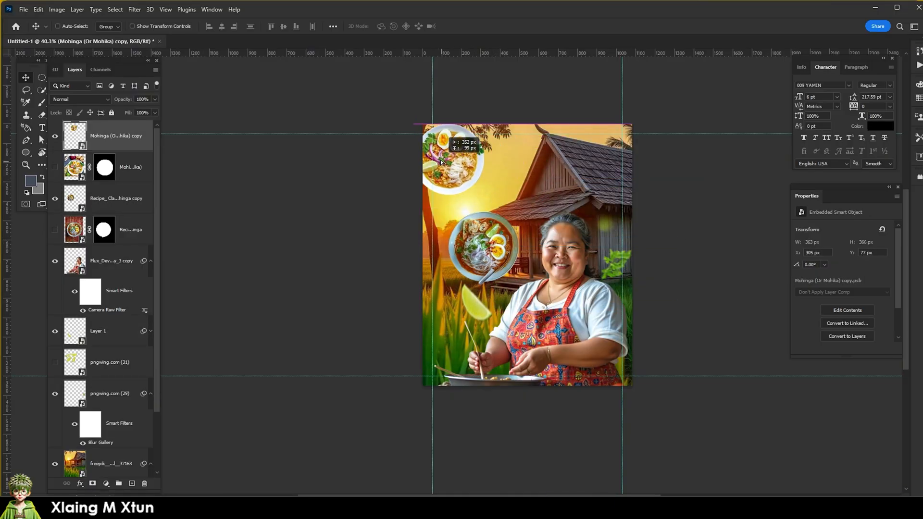
Try to enlarge the white Mohinga bowl in the poster's upper-left corner.
key("ctrl+t")
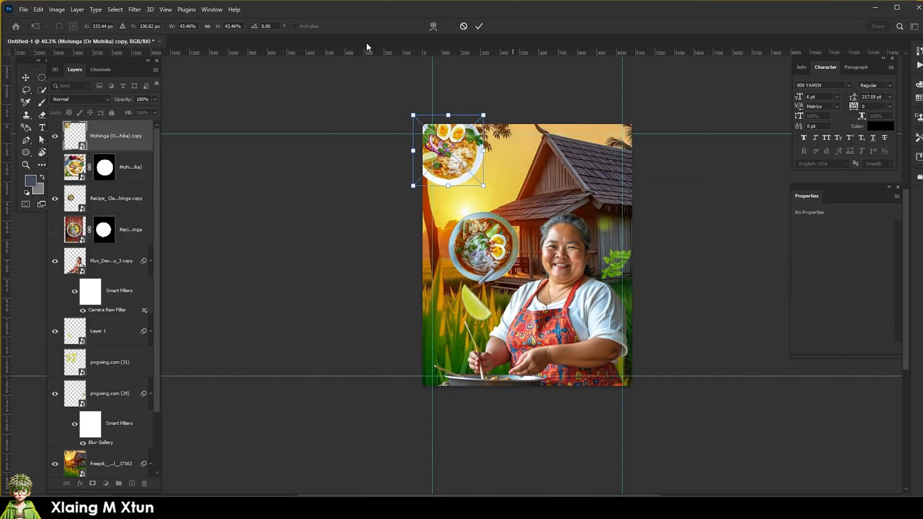
left_click_drag(483, 186, 512, 214)
mouse_move(490, 196)
left_mouse_down()
mouse_move(481, 185)
mouse_move(500, 194)
left_mouse_up()
key("Return")
key("ctrl+z")
Swap the two bowls, enlarging the Recipe_ Classic Mohinga bowl to about 501 px and rotating it 120° in the poster's upper-left corner.
left_click_drag(486, 248, 425, 146)
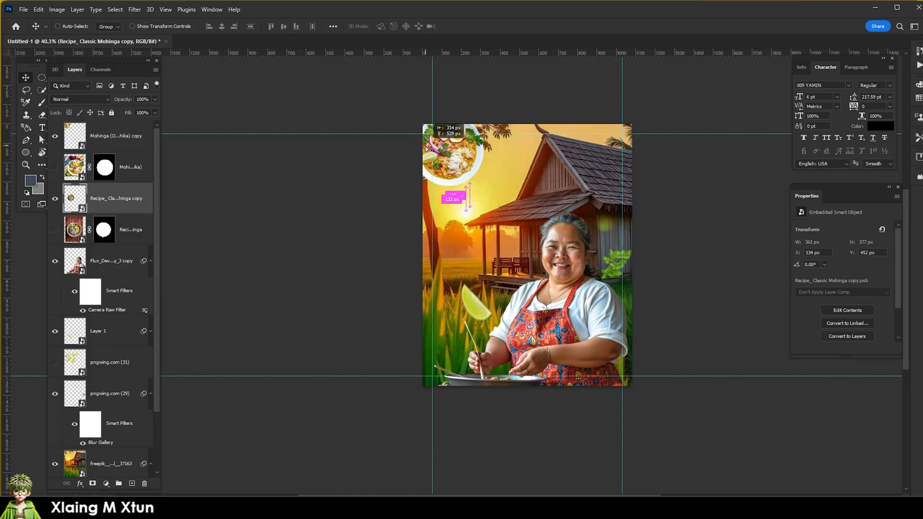
key("ctrl+t")
left_click_drag(461, 187, 482, 267)
key("Return")
right_click(453, 175)
left_click(465, 181)
left_click(453, 188)
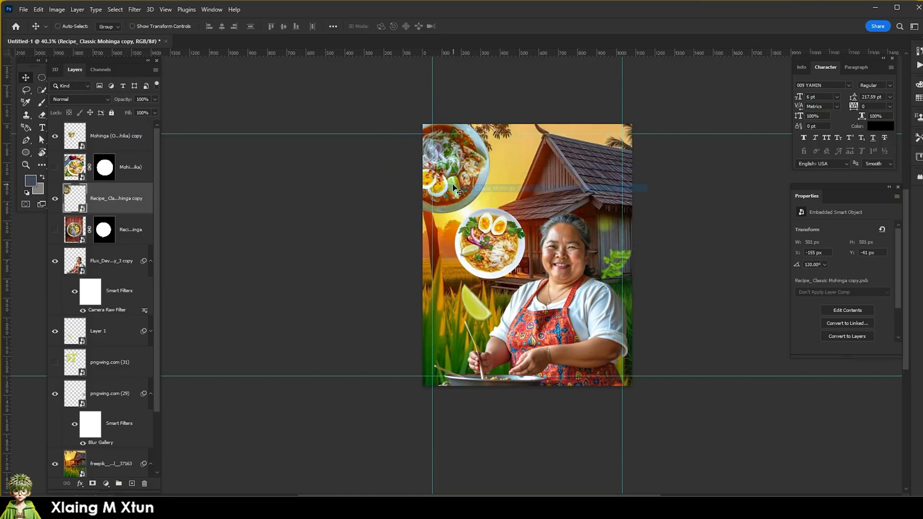
Select the cooking woman's layer and load the Chimney Smoke brush from the brush presets.
key("ctrl+minus")
right_click(486, 250)
left_click(510, 256)
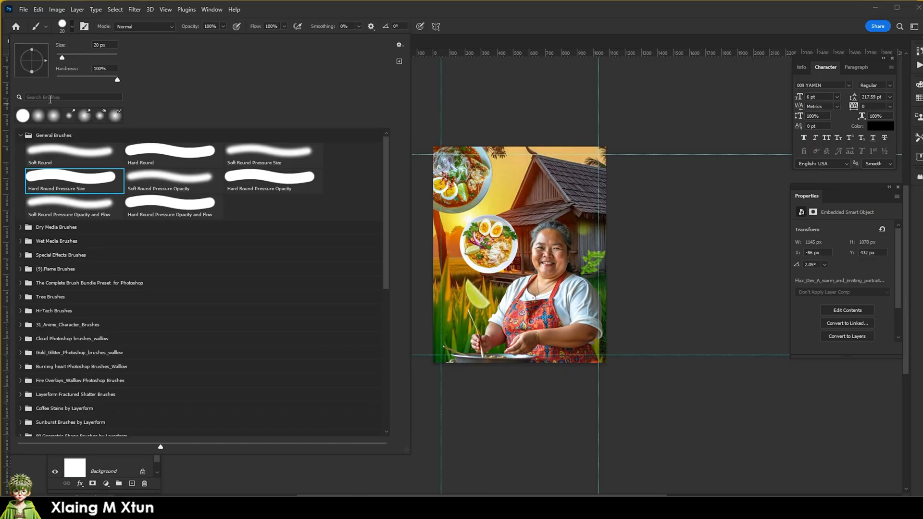
type("smok")
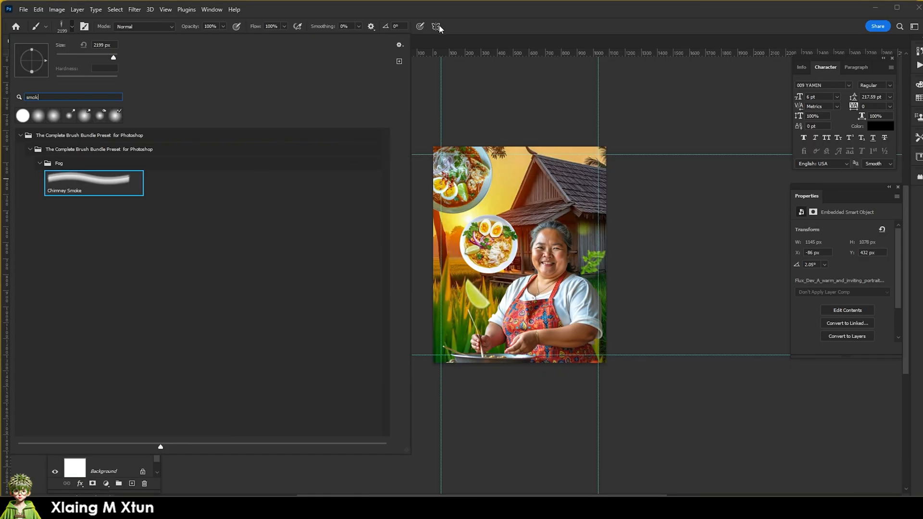
left_click(440, 28)
left_click(44, 177)
Stamp white smoke on a new layer above the woman, enlarge it to about 387 by 637 px, and position it over the pan.
left_click(131, 483)
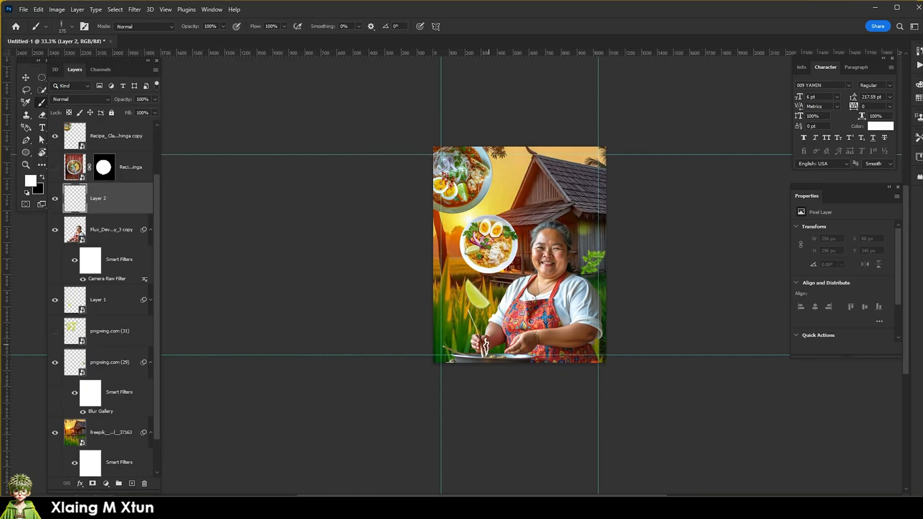
key("ctrl+z")
left_click(494, 317)
key("ctrl+t")
key("Return")
key("v")
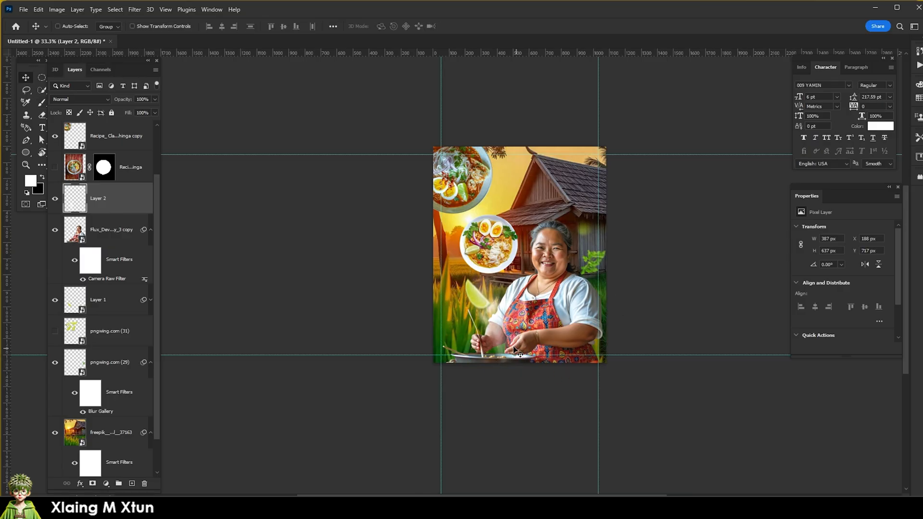
scroll(481, 352, "up", 2)
left_click_drag(495, 342, 477, 339)
scroll(476, 338, "up", 1)
Stamp a second white smoke plume on a new layer directly above the woman and transform it to rise from the pan.
left_click(111, 230)
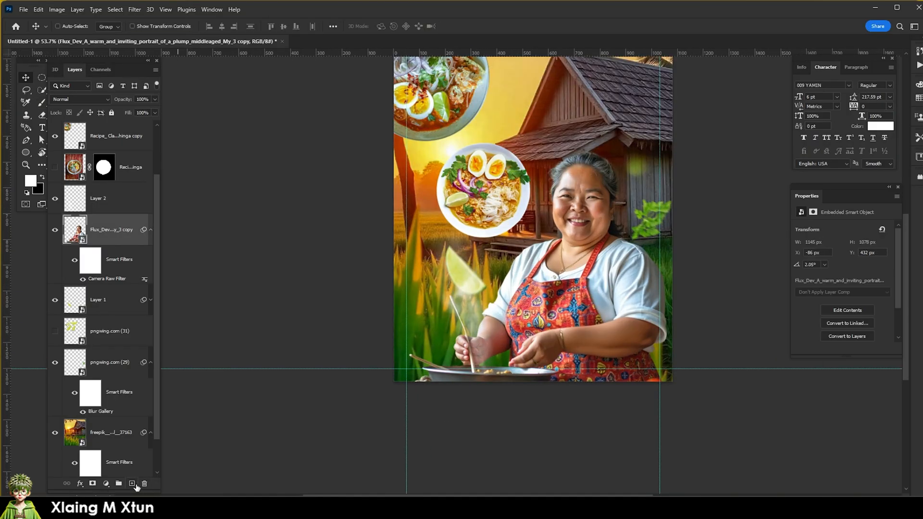
left_click(131, 483)
key("b")
left_click(464, 380)
key("ctrl+minus")
key("ctrl+minus")
key("ctrl+t")
left_click_drag(489, 299, 517, 299)
key("Return")
scroll(468, 317, "up", 3)
Add a layer mask to Layer 3 and reshape its smoke by pulling the lower edge inward over the pan.
left_click(92, 484)
key("p")
scroll(417, 377, "up", 1)
scroll(423, 382, "up", 1)
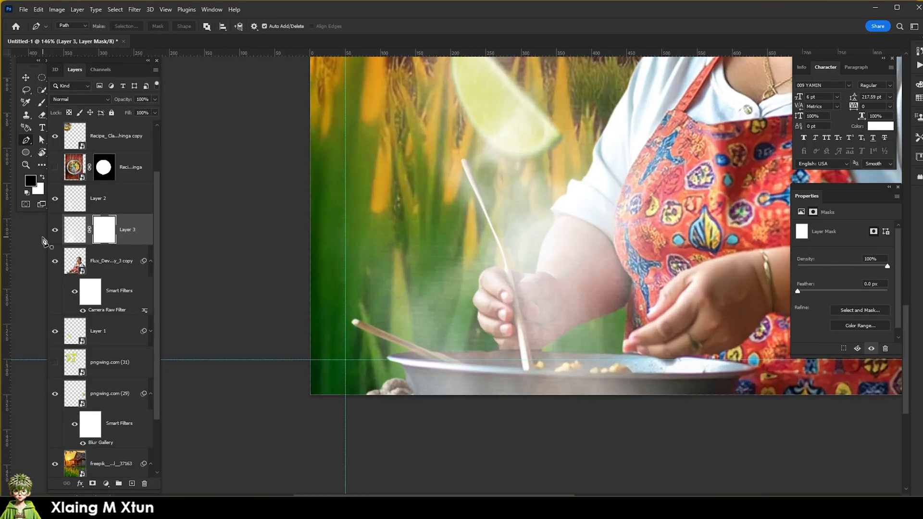
key("ctrl+t")
right_click(659, 285)
left_click(700, 337)
scroll(731, 362, "down", 2)
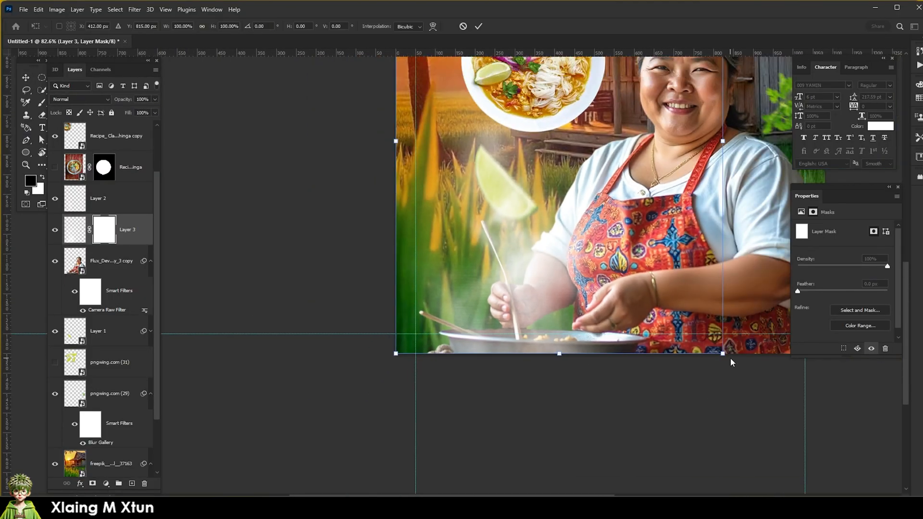
left_click_drag(722, 355, 668, 356)
key("Return")
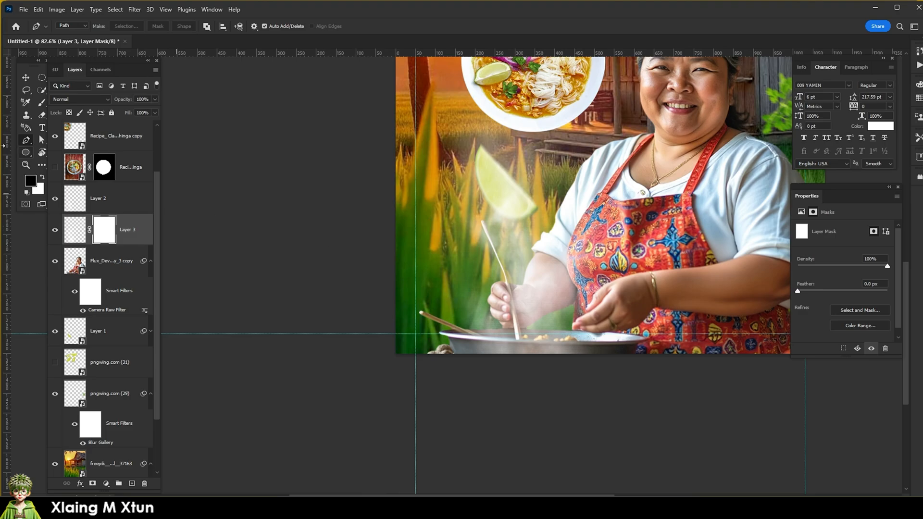
Draw a closed Pen tool path along the pan's front rim and around the area below it.
scroll(445, 332, "up", 6)
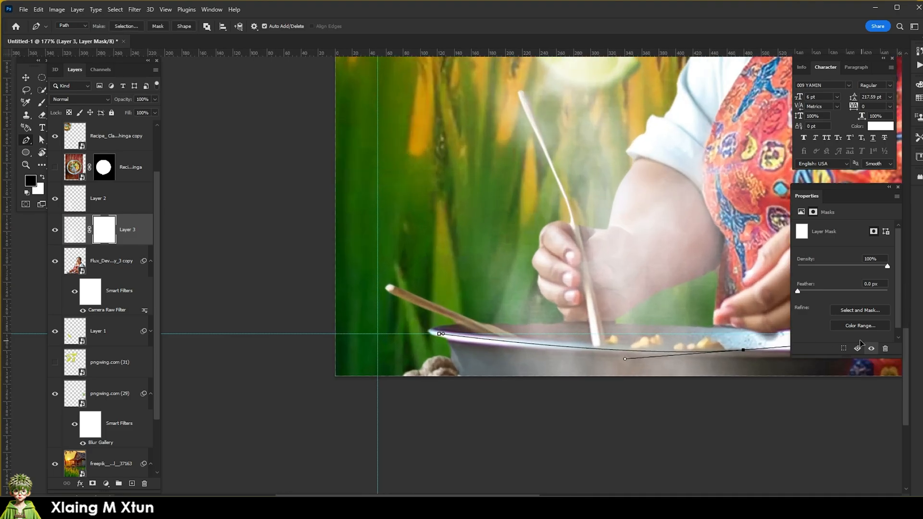
left_click_drag(861, 341, 779, 354)
left_click_drag(756, 364, 367, 344)
left_click_drag(470, 327, 484, 328)
left_click(528, 414)
scroll(527, 414, "down", 2)
left_click_drag(394, 433, 562, 415)
left_click(458, 407)
left_click(278, 388)
left_click(297, 307)
Hide the smoke below the pan's front rim on Layer 3's mask, deselect, and feather the mask to 3.6 px.
key("alt+BackSpace")
key("ctrl+d")
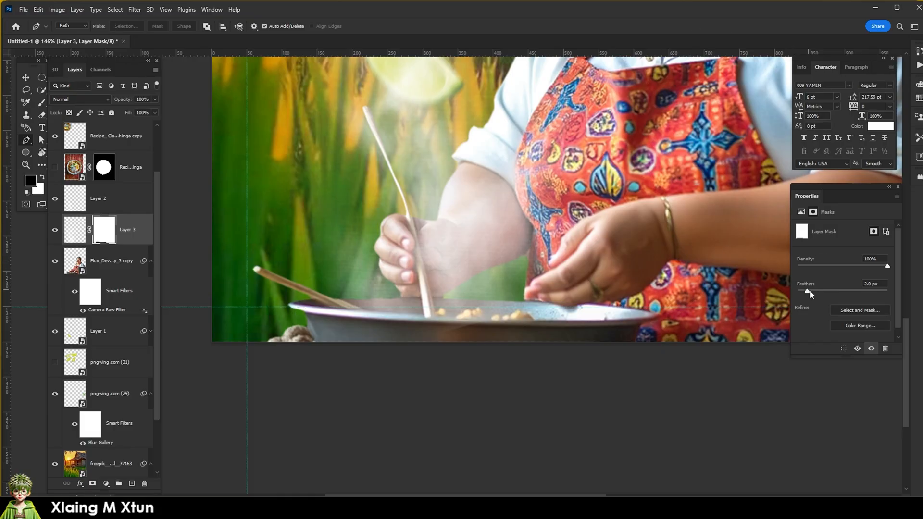
left_click(815, 291)
key("ctrl+0")
Switch to a round brush reduced to about 60 px for retouching Layer 3's mask around the hand and pan.
left_click(43, 102)
scroll(456, 277, "up", 3)
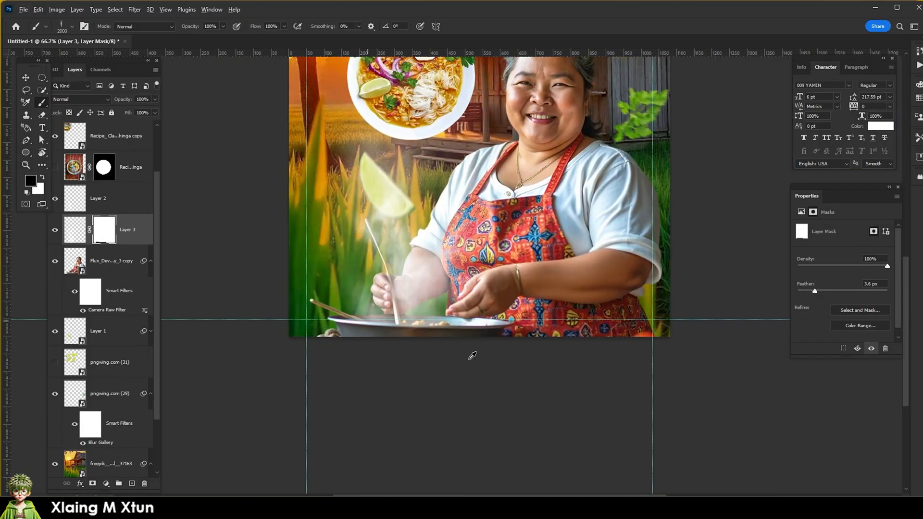
left_click(72, 26)
left_click(718, 2)
key("bracketleft")
key("bracketleft")
key("bracketleft")
key("bracketleft")
key("bracketleft")
key("bracketleft")
key("bracketleft")
key("bracketleft")
key("bracketleft")
key("bracketleft")
key("bracketleft")
key("bracketleft")
key("bracketleft")
key("bracketleft")
key("bracketleft")
key("bracketleft")
key("bracketleft")
key("bracketleft")
key("bracketleft")
key("bracketleft")
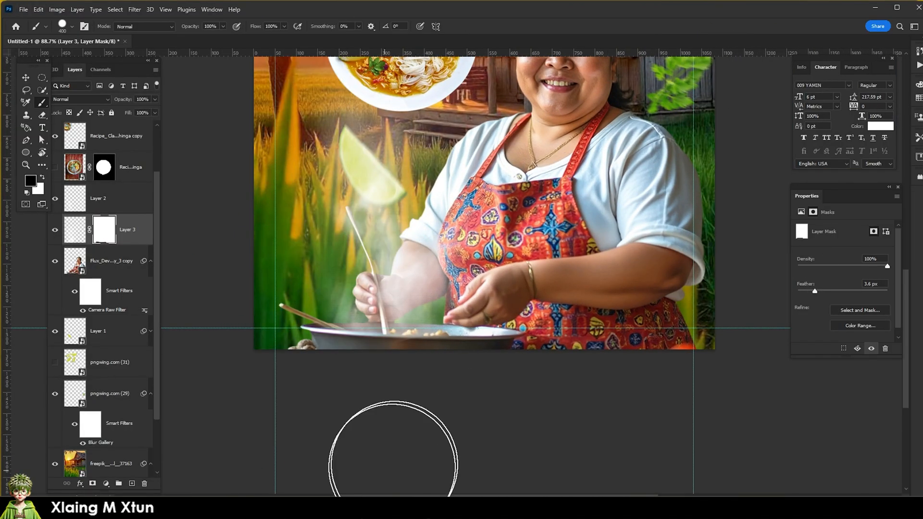
scroll(409, 329, "up", 4)
scroll(357, 365, "down", 3)
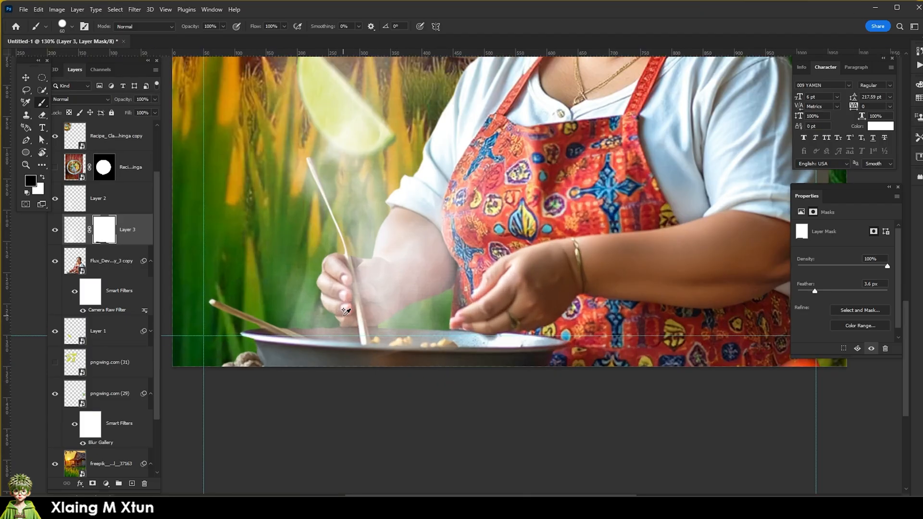
scroll(387, 319, "down", 2)
scroll(379, 281, "up", 5)
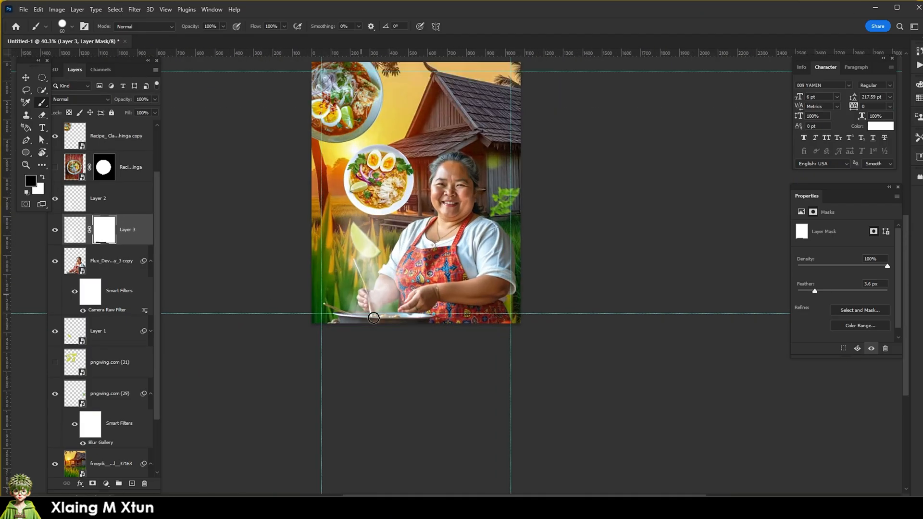
Convert the masked Layer 3 smoke to a smart object.
key("v")
left_click(75, 229)
key("ctrl+t")
key("Escape")
right_click(133, 236)
left_click(204, 224)
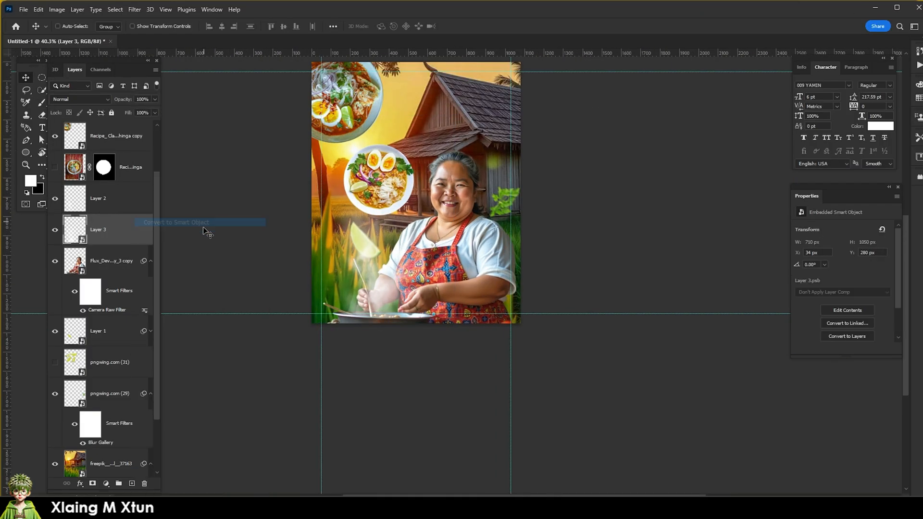
Scale the Layer 3 smoke to about 485 by 712 px and place it over the pan at about X 131, Y 614 px.
key("ctrl+t")
left_click_drag(455, 116, 412, 182)
left_click_drag(361, 258, 379, 259)
key("Return")
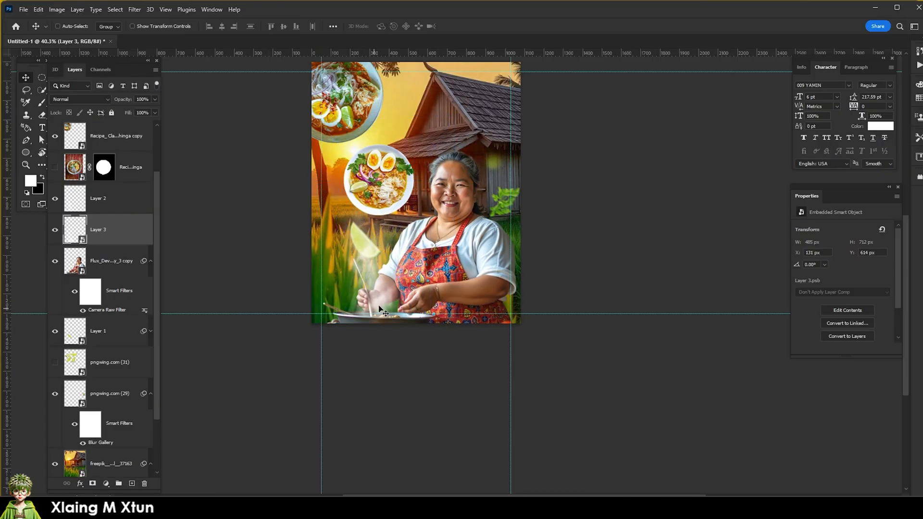
Apply a Tilt-Shift blur of about 16 px to the farmhouse background, with its sharp zone moved towards the foreground.
scroll(379, 312, "up", 5)
scroll(418, 293, "down", 4)
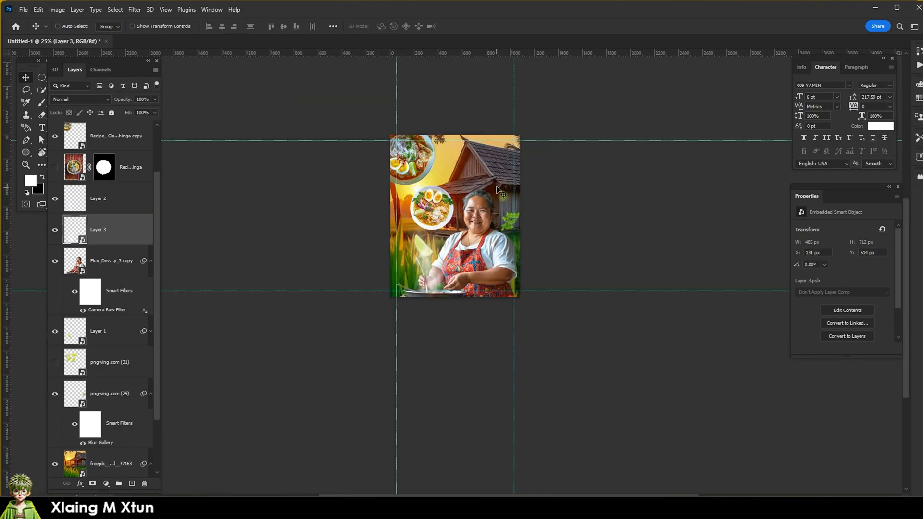
left_click(111, 464)
left_click(135, 9)
mouse_move(216, 143)
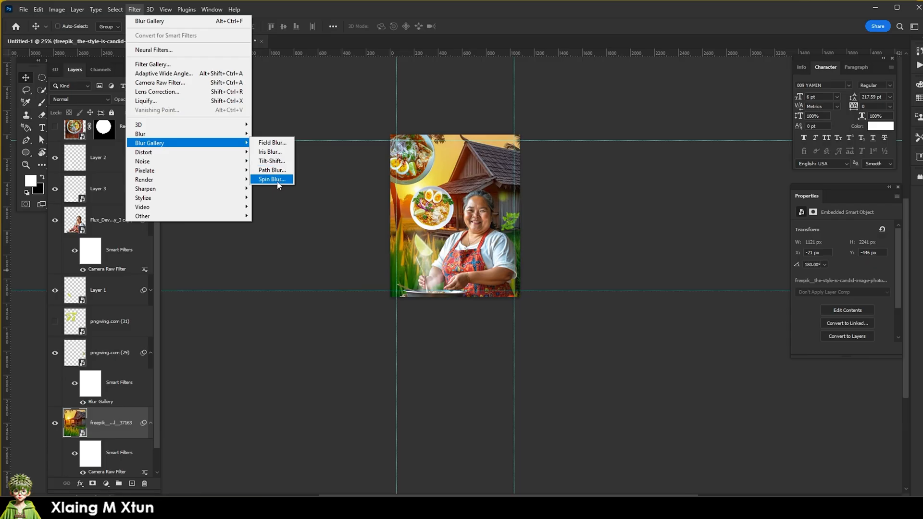
left_click(274, 161)
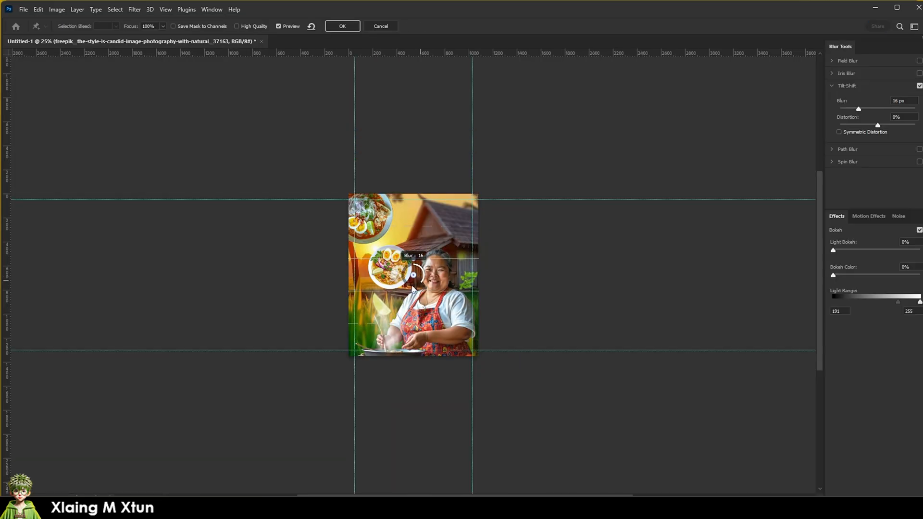
left_click_drag(418, 286, 423, 365)
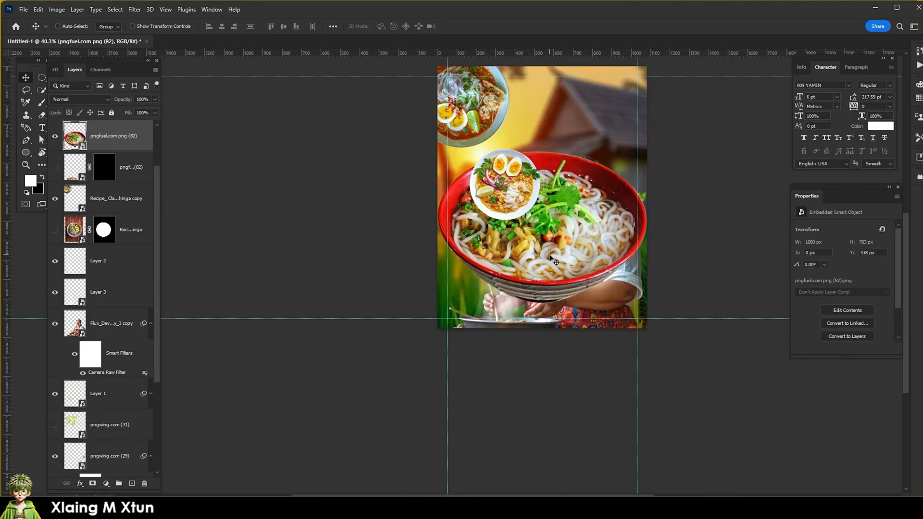
Scale the red noodle bowl image to about 2.91% and position it over the cooking pan.
left_click_drag(556, 232, 556, 301)
left_click_drag(647, 220, 598, 256)
left_click_drag(566, 287, 535, 300)
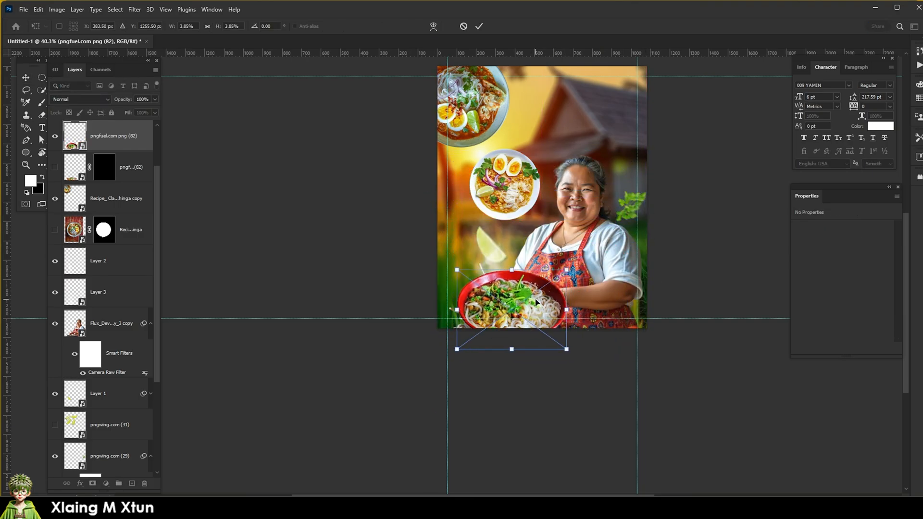
right_click(530, 315)
left_click(557, 302)
left_click_drag(566, 270, 557, 279)
left_click_drag(536, 318, 520, 306)
key("ctrl+z")
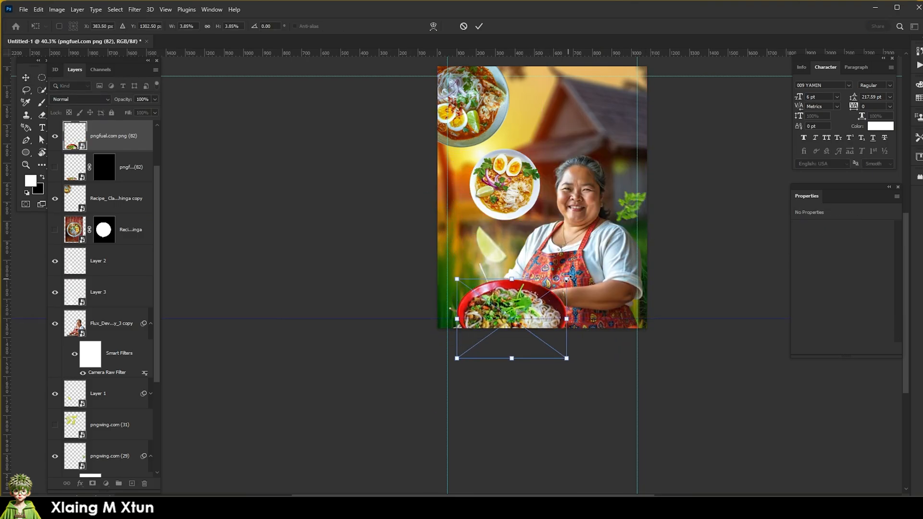
left_click_drag(566, 278, 553, 289)
left_click_drag(502, 302, 499, 301)
Apply a perspective transform to the red noodle bowl, widening its lower side to about 500 px and flattening its height.
right_click(516, 304)
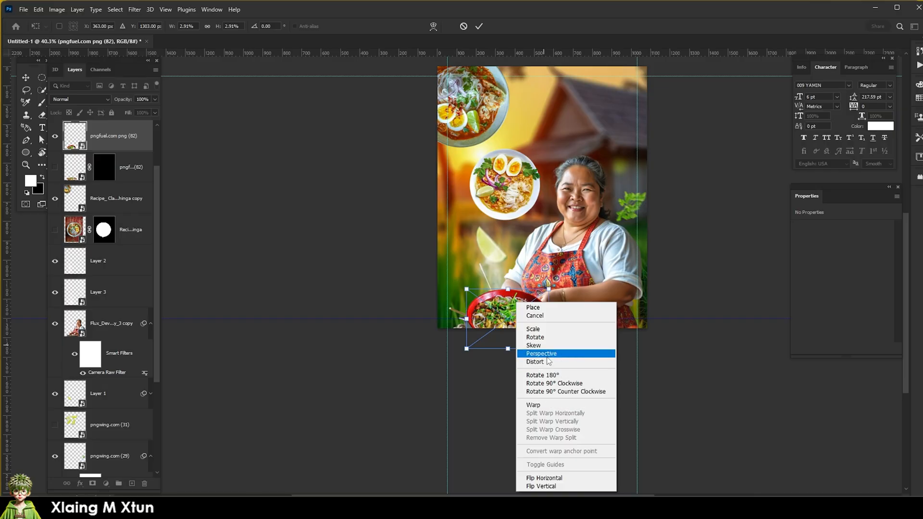
left_click(534, 354)
left_click_drag(549, 349, 563, 344)
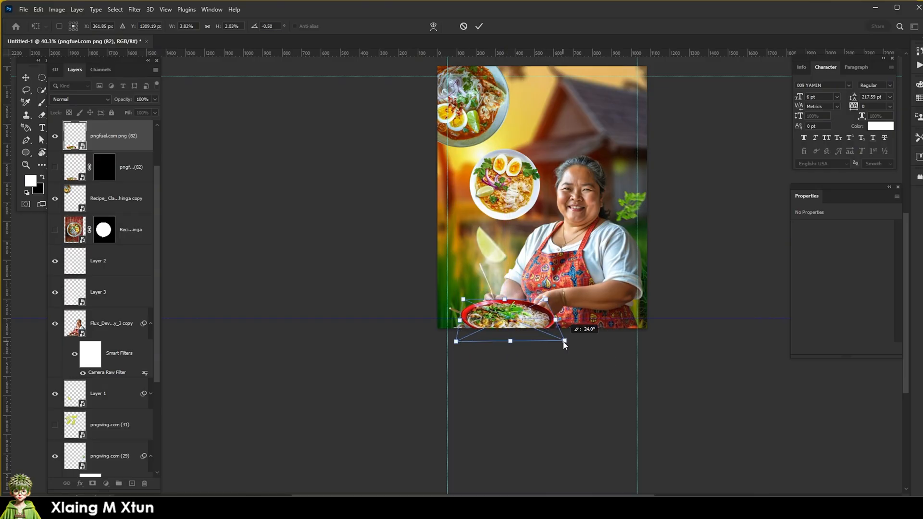
right_click(508, 319)
left_click(533, 182)
left_click_drag(563, 341, 568, 341)
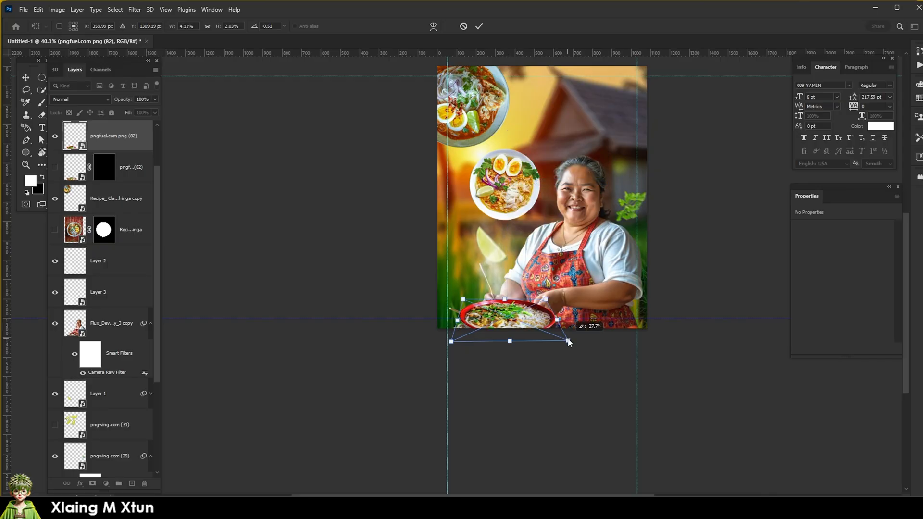
key("Return")
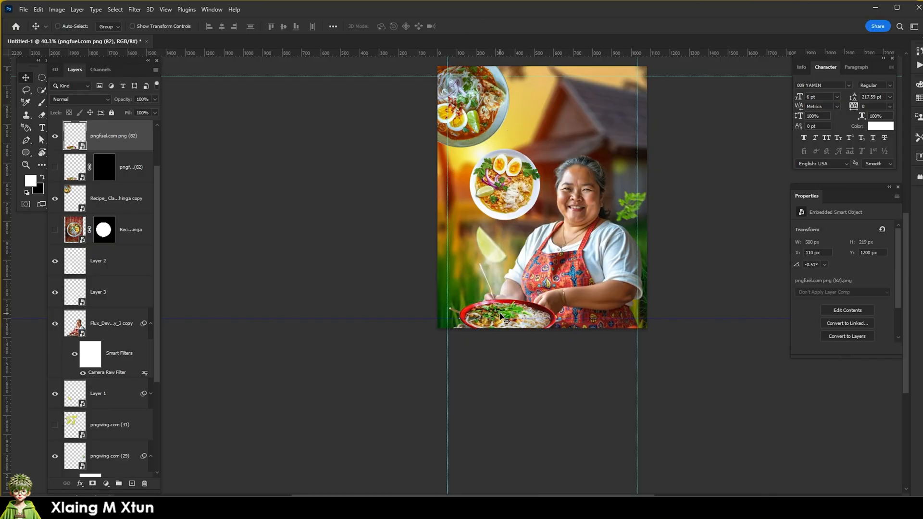
Distort the red noodle bowl to about 499 by 193 px so its rim sits lower, at about X 105, Y 1243 px.
scroll(536, 311, "up", 2)
key("ctrl+t")
right_click(500, 327)
left_click(526, 164)
left_click_drag(479, 294, 481, 302)
key("ctrl+z")
mouse_move(494, 336)
left_mouse_down()
mouse_move(496, 319)
mouse_move(496, 327)
left_mouse_up()
right_click(495, 327)
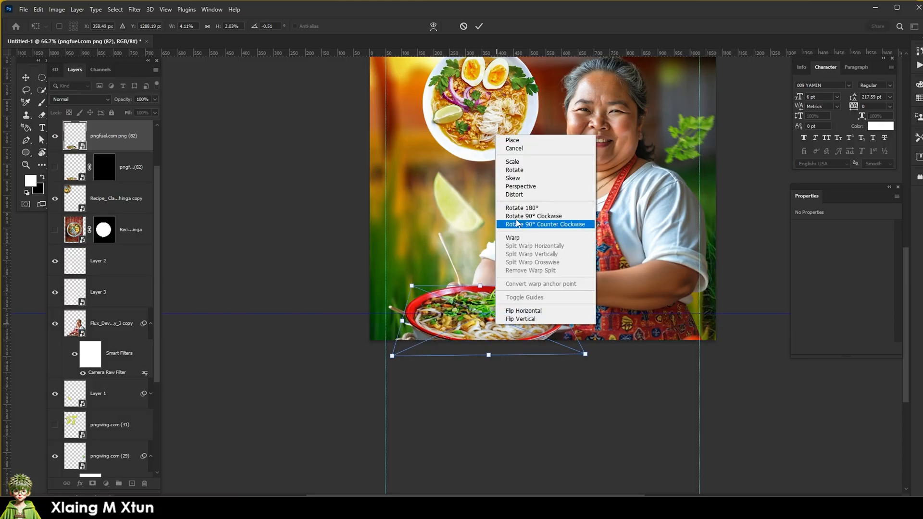
left_click(517, 195)
left_click_drag(480, 285, 482, 335)
key("Return")
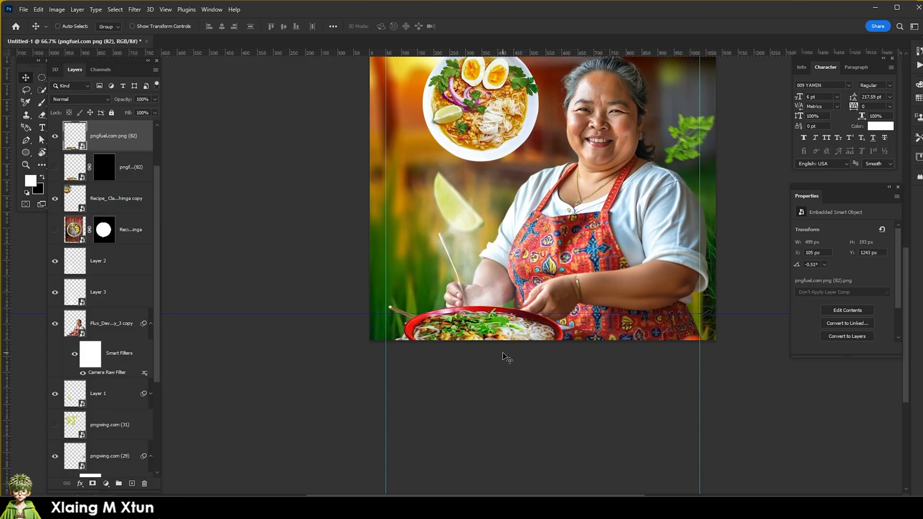
Add a mask to the red bowl's layer and trace the wooden stick resting on the pan's rim with the Pen tool.
left_click(411, 235)
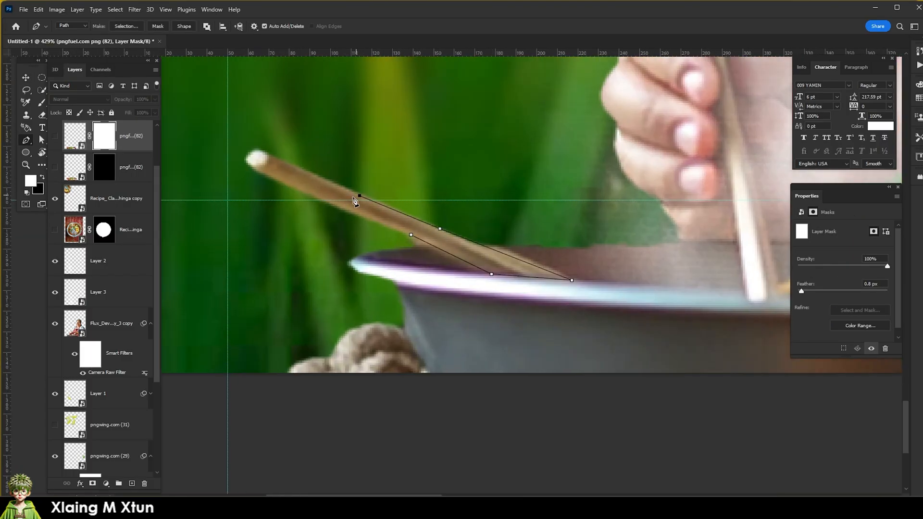
left_click(338, 212)
left_click(411, 235)
Trace the lower edge of the stirring hand, the stick's tip and the wrist with the Pen tool.
left_click_drag(683, 218, 436, 226)
left_click(431, 234)
left_click(446, 247)
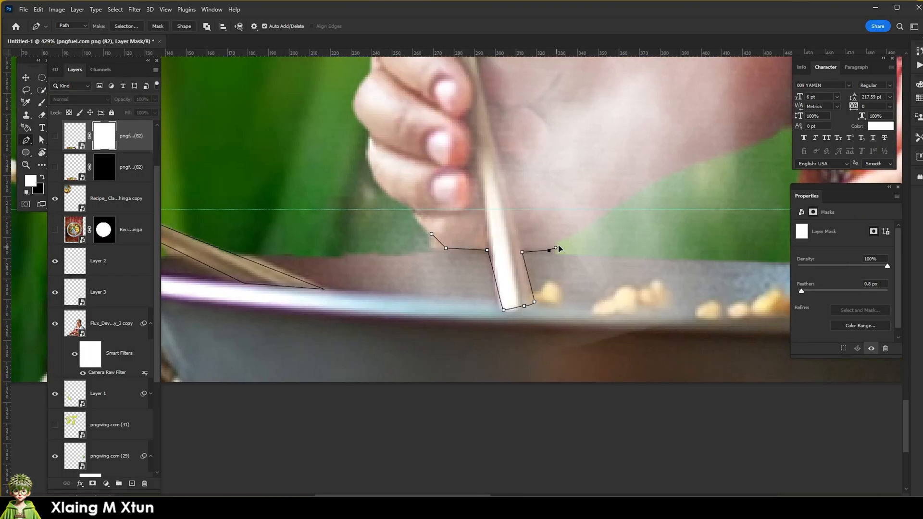
left_click(565, 241)
scroll(565, 242, "down", 4)
left_click(55, 136)
left_click(55, 136)
scroll(593, 230, "up", 1)
left_click_drag(586, 222, 606, 217)
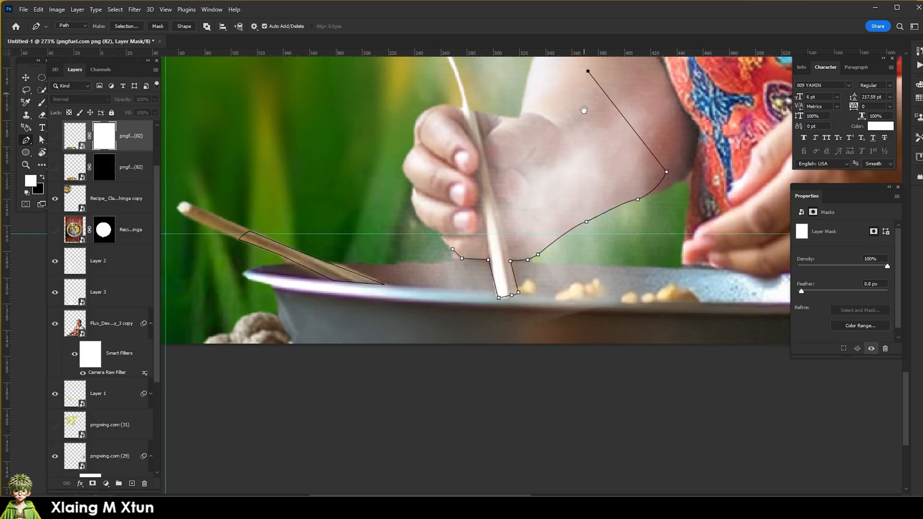
left_click_drag(584, 110, 617, 255)
Complete and close the pen path around the fingers of the stirring hand.
left_click(567, 212)
left_click(56, 136)
left_click(54, 135)
scroll(463, 400, "up", 1)
left_click(55, 136)
key("ctrl+z")
left_click(439, 345)
left_click_drag(450, 355, 468, 374)
scroll(490, 368, "up", 2)
left_click_drag(466, 368, 473, 373)
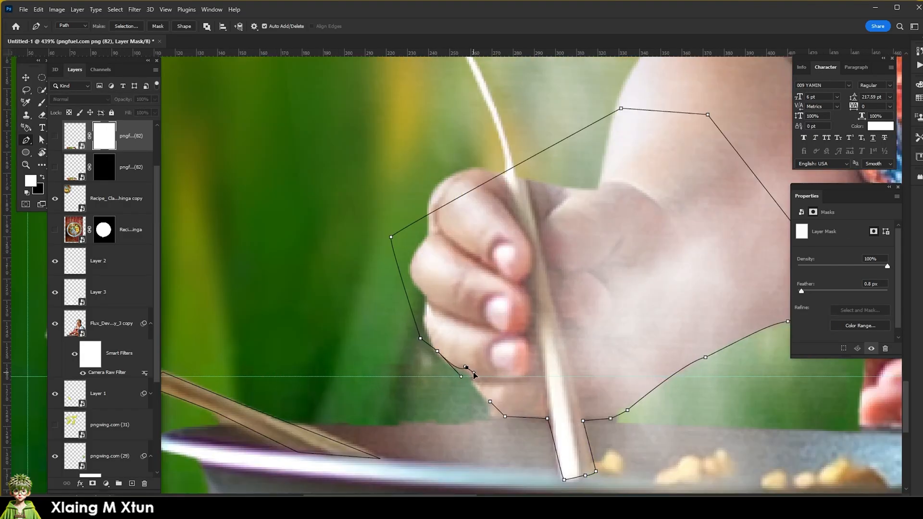
left_click(491, 402)
scroll(449, 393, "down", 4)
Convert the traced outlines to a selection and hide the red bowl there on its layer mask.
left_click(55, 136)
scroll(343, 256, "down", 5)
key("ctrl+Return")
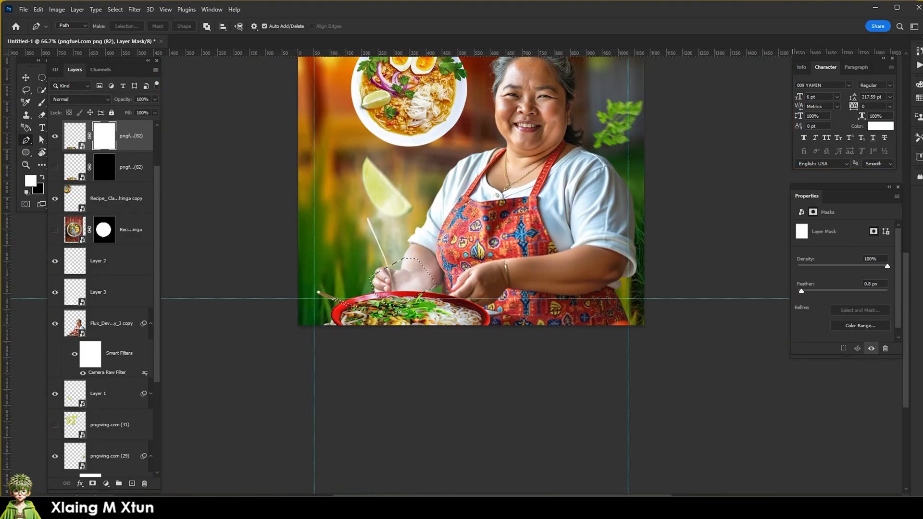
scroll(720, 211, "down", 1)
scroll(717, 250, "up", 1)
Hide the red bowl temporarily and trace the woman's other hand along the fingers above the pan with the Pen tool.
left_click(54, 136)
scroll(446, 211, "up", 5)
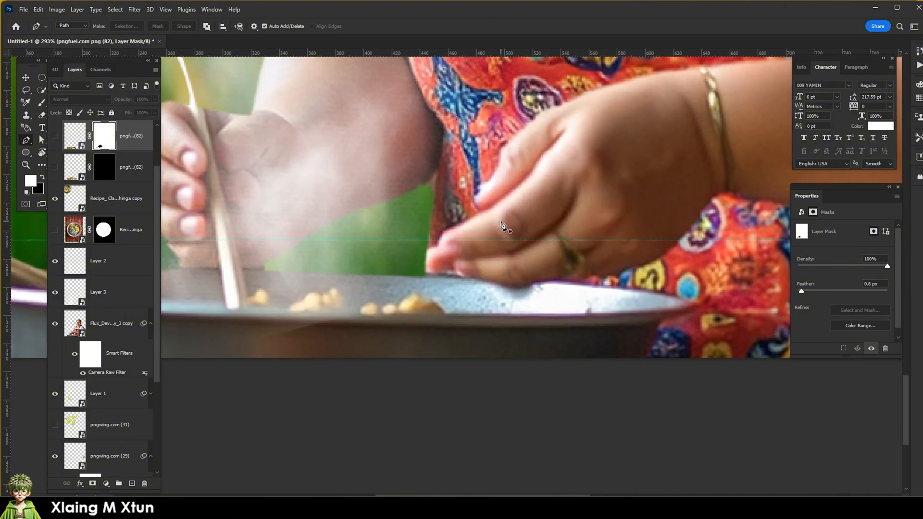
left_click(490, 207)
scroll(427, 246, "up", 1)
left_click_drag(450, 228, 440, 239)
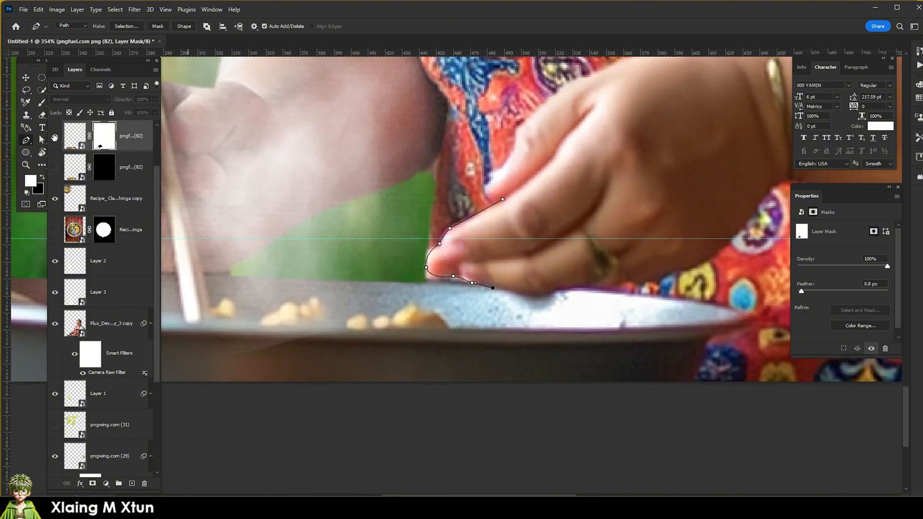
scroll(527, 280, "up", 1)
left_click_drag(532, 301, 541, 305)
left_click(717, 262)
scroll(697, 248, "down", 4)
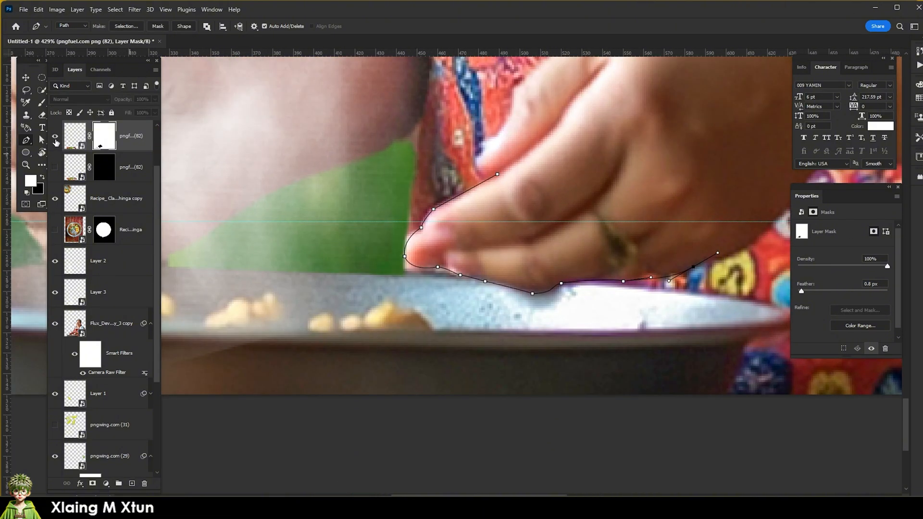
Convert the finger path to a selection, hide the red bowl there on its mask, and deselect.
key("ctrl+Return")
left_click(55, 136)
key("ctrl+BackSpace")
key("ctrl+d")
Move the Layer 2 steam down to about Y 873 px and bring it to the front of the layer stack.
scroll(600, 219, "down", 8)
key("v")
scroll(582, 231, "up", 3)
right_click(566, 261)
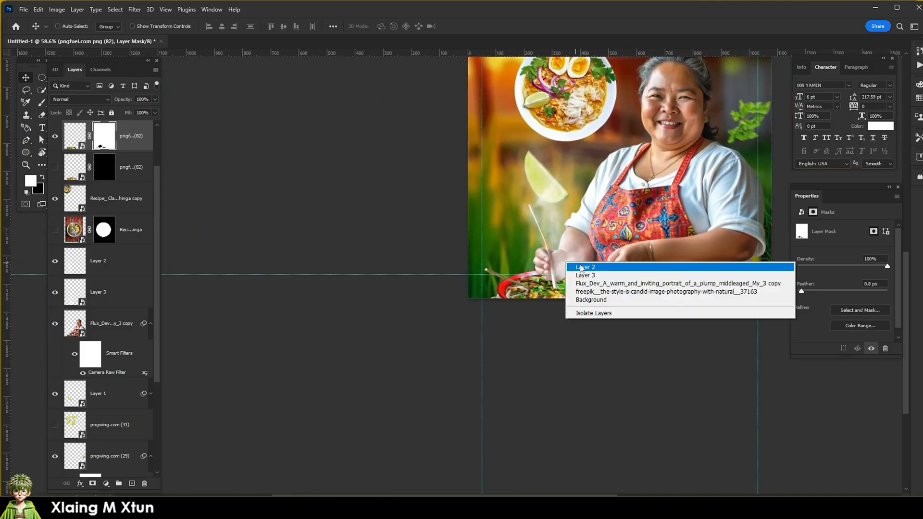
left_click(576, 265)
key("ctrl+t")
left_click_drag(538, 300, 537, 315)
key("Return")
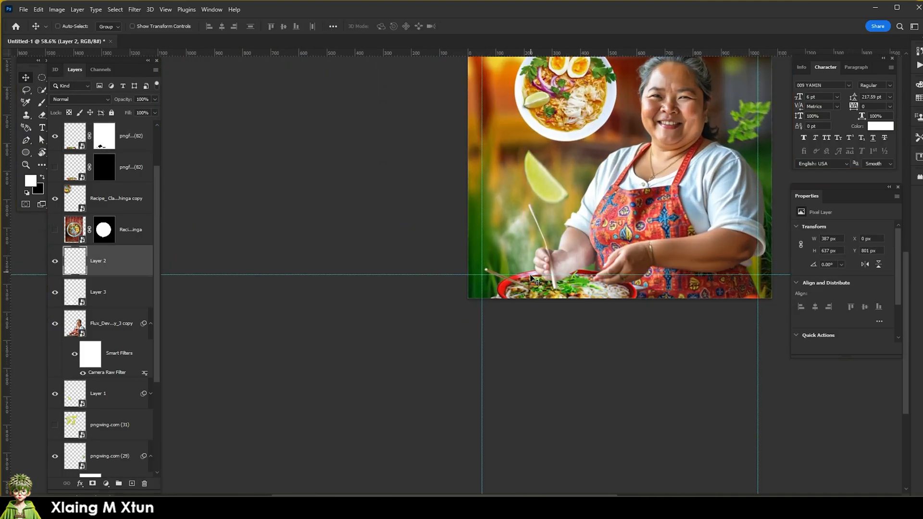
key("ctrl+shift+bracketright")
Bring the Layer 3 steam to the front, scale it to 68.31%, rotate it about 15.27°, and place it over the red bowl.
right_click(568, 265)
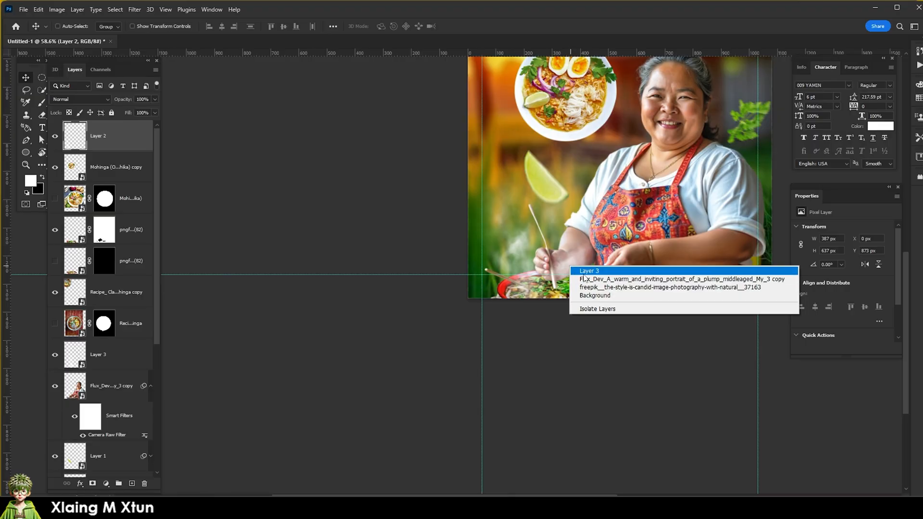
left_click(578, 270)
key("ctrl+shift+bracketright")
key("ctrl+plus")
key("ctrl+t")
left_click_drag(679, 319, 651, 341)
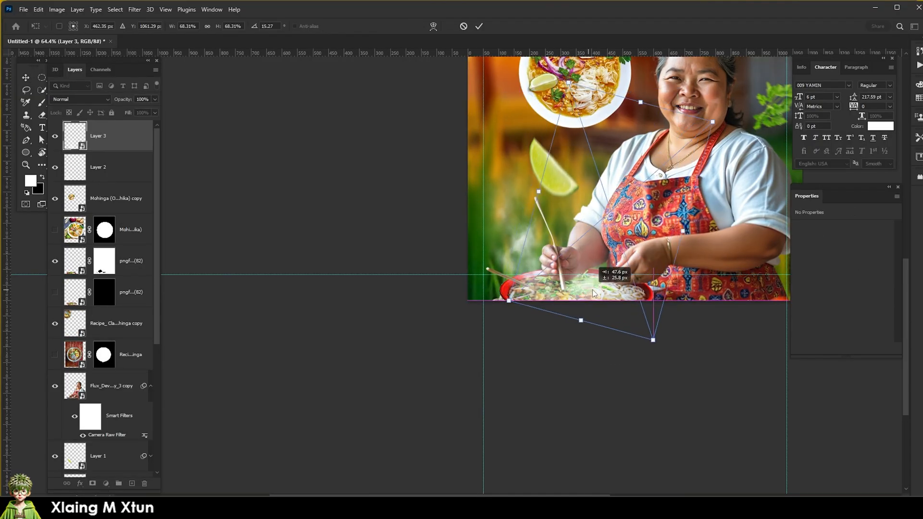
key("Return")
Move the Layer 2 steam down over the red bowl to about X 60, Y 1083 px.
key("ctrl+minus")
key("ctrl+plus")
key("ctrl+plus")
right_click(531, 219)
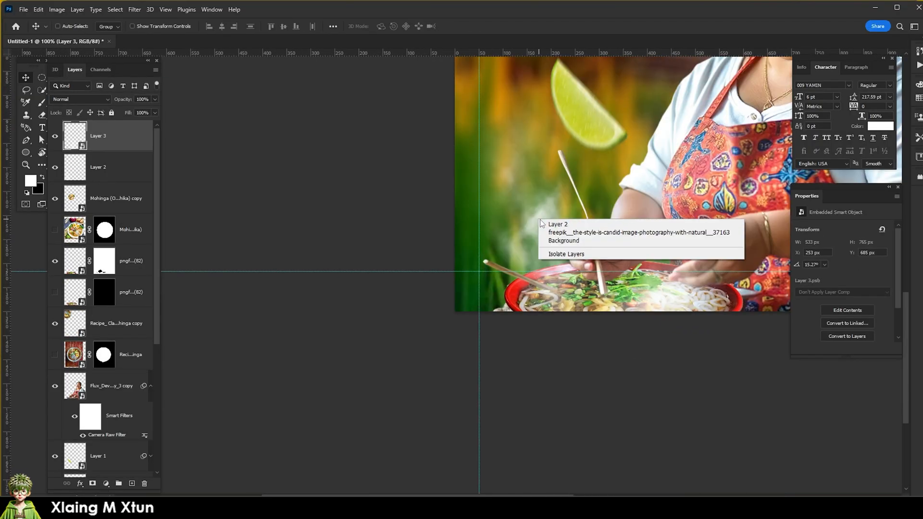
left_click(548, 226)
left_click_drag(570, 303, 566, 310)
scroll(521, 305, "down", 4)
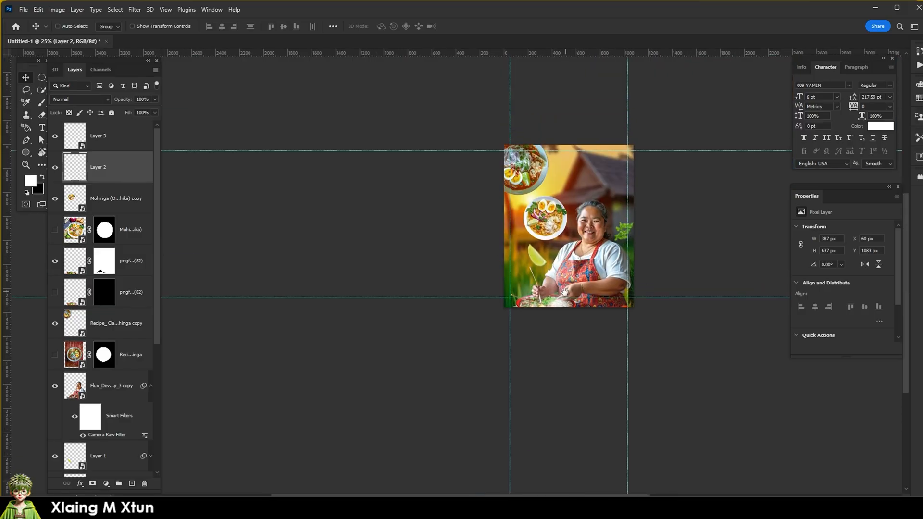
Move the blue-rimmed noodle bowl from the poster's upper corner down beside the woman, partly off the left edge.
scroll(541, 128, "up", 2)
left_click(512, 212, "ctrl")
left_click_drag(513, 212, 471, 368)
scroll(515, 310, "down", 2)
scroll(522, 300, "up", 1)
Move the white egg noodle bowl up and shift the blue-rimmed bowl slightly further into the poster.
right_click(529, 306)
left_click(538, 313)
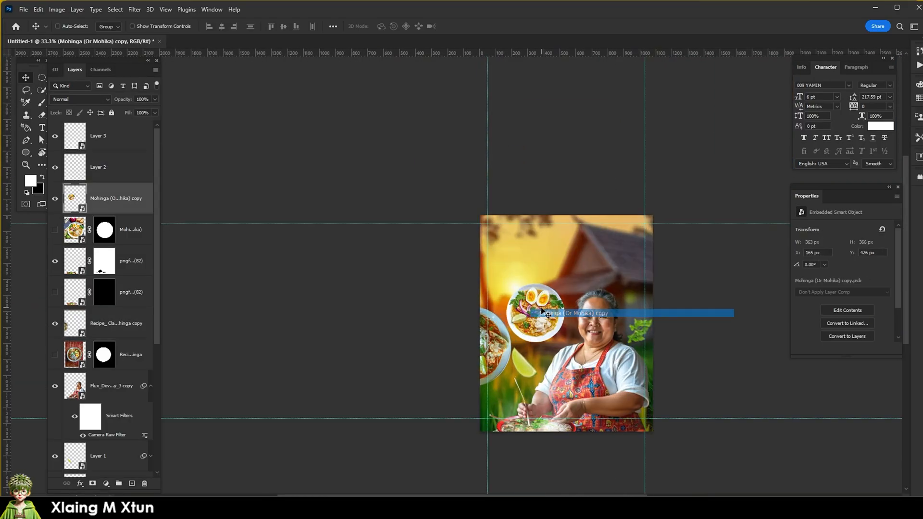
left_click_drag(538, 310, 526, 282)
right_click(490, 350)
left_click(499, 357)
left_click_drag(500, 356, 511, 358)
Place the Layer 1 lime wedge between the noodle bowls and the woman at about X 301, Y 640 px.
scroll(507, 339, "up", 2)
left_click_drag(550, 400, 585, 343)
scroll(586, 336, "down", 2)
scroll(586, 326, "up", 1)
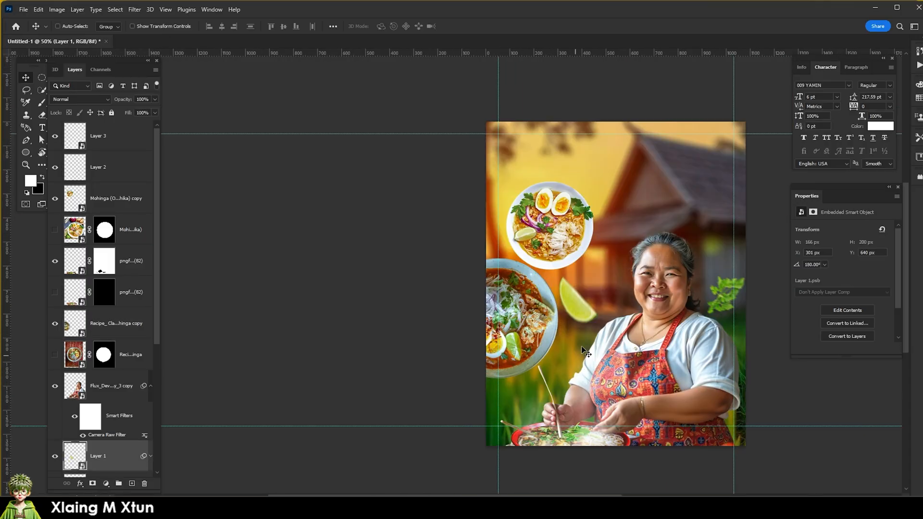
Duplicate the lime wedge, scale the copy to about 85 by 102 px, and place it above the white egg bowl.
left_click_drag(583, 307, 618, 319)
scroll(588, 313, "down", 2)
scroll(588, 313, "up", 1)
key("ctrl+t")
key("Return")
left_click_drag(629, 289, 612, 304)
right_click(609, 318)
left_click(640, 311)
key("Return")
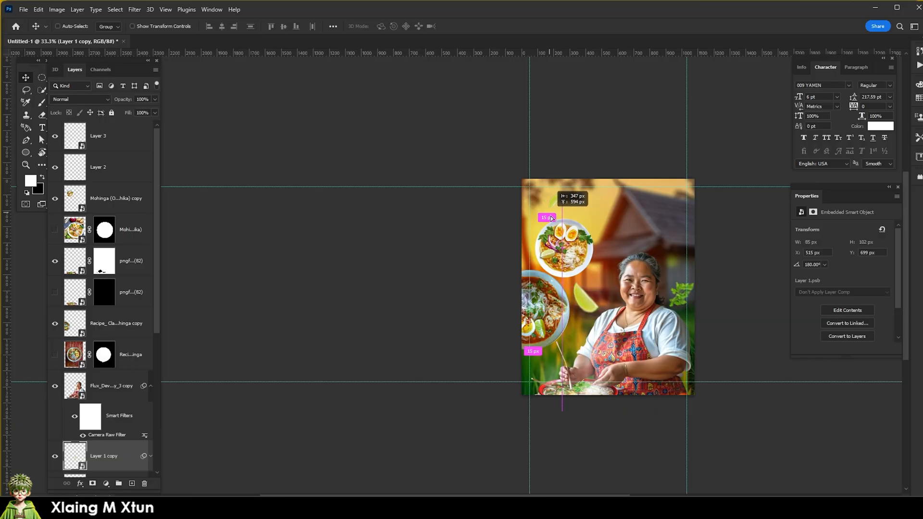
left_click_drag(551, 218, 556, 223)
Duplicate the herb sprig, flip the copy vertically, rotate it to about -131.2°, and place it beside the white egg bowl.
scroll(559, 211, "up", 5)
scroll(545, 211, "down", 5)
scroll(598, 249, "up", 2)
left_click(624, 310, "ctrl")
left_click_drag(625, 309, 490, 234, "alt")
key("ctrl+t")
key("Return")
right_click(465, 197)
left_click(521, 383)
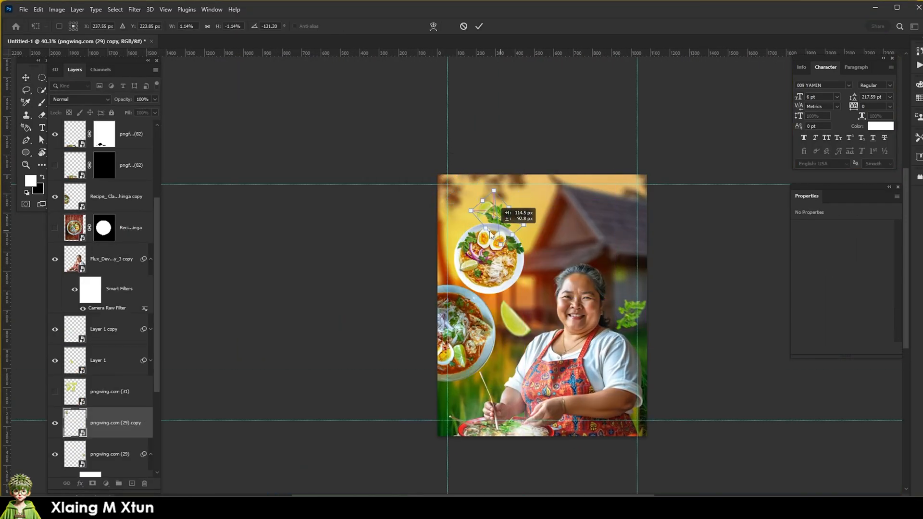
key("Return")
Apply a Path Blur at 50% speed to the copied herb sprig and move it to the poster's left edge.
scroll(560, 291, "up", 2)
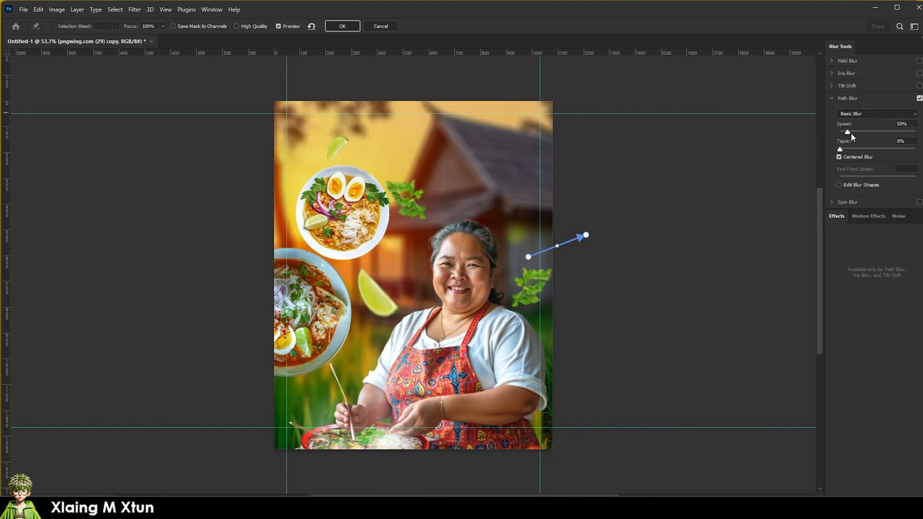
left_click(347, 27)
scroll(441, 242, "down", 8)
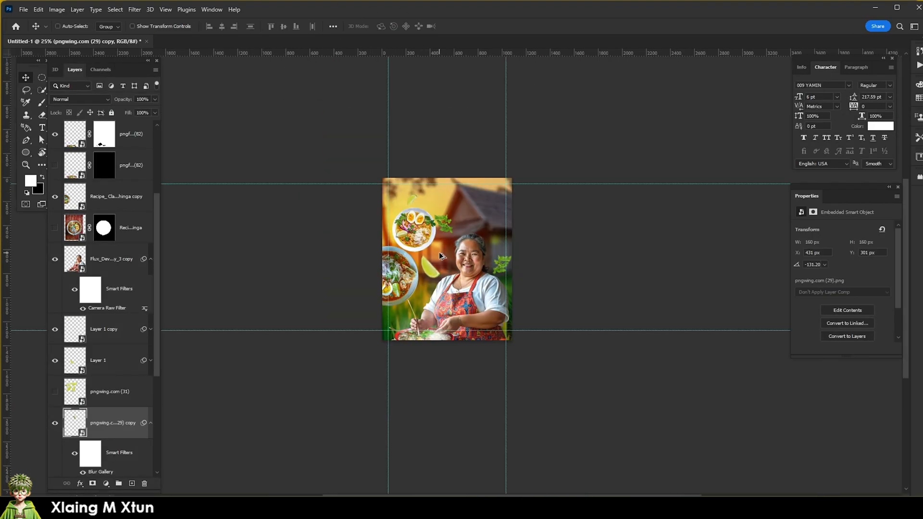
scroll(442, 242, "up", 3)
left_click_drag(448, 215, 476, 220)
Add the white title text မြန်မာတို့ရဲ့ in the 009 YAMIN font at 6 pt above the woman.
scroll(468, 216, "up", 3)
key("t")
left_click(443, 187)
type("yj")
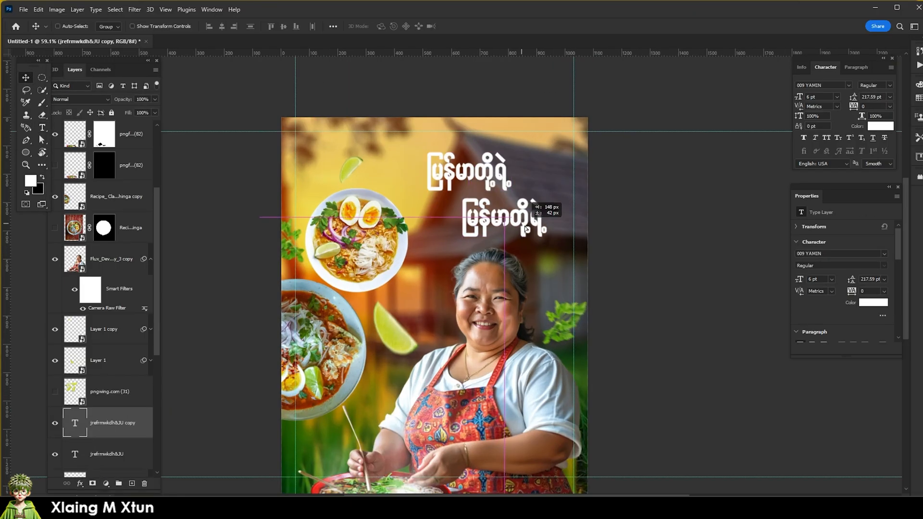
Duplicate the title line below and to the right, and change the copy's text to မုန့်ဟင်းခါး.
type("rdehf")
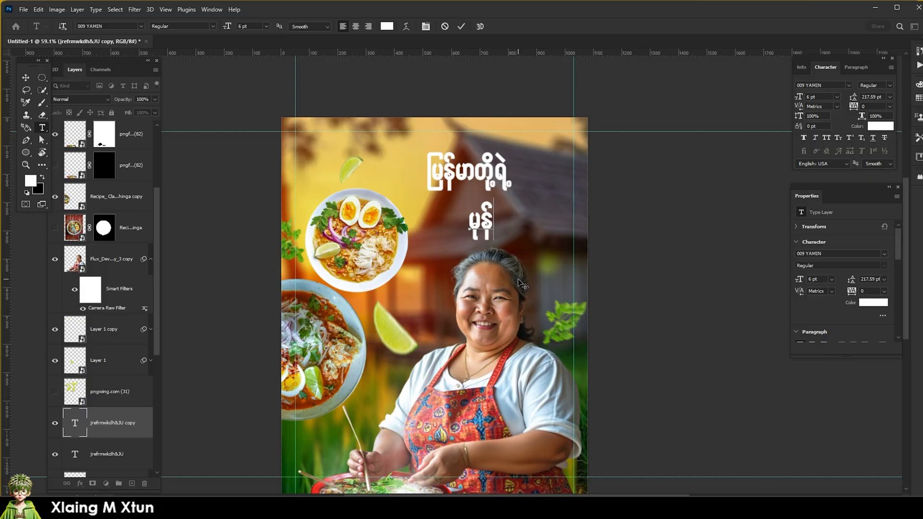
left_click(27, 77)
scroll(466, 234, "down", 3)
scroll(446, 233, "up", 3)
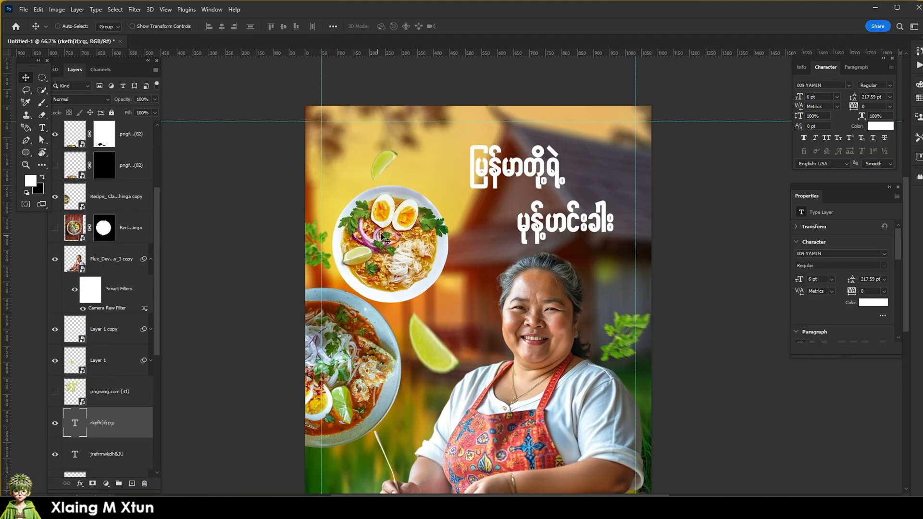
Select the white egg bowl together with the lime wedge above it and move both slightly up.
right_click(393, 233)
left_click(409, 238)
right_click(387, 159)
left_click(399, 164, "shift")
left_click_drag(378, 220, 377, 207)
scroll(426, 216, "down", 5)
scroll(432, 260, "up", 2)
Give the large bowl at the poster's edge a 54 px Outer Glow in a yellow sampled from the poster, and copy it to the white egg bowl.
right_click(384, 300)
left_click(400, 305)
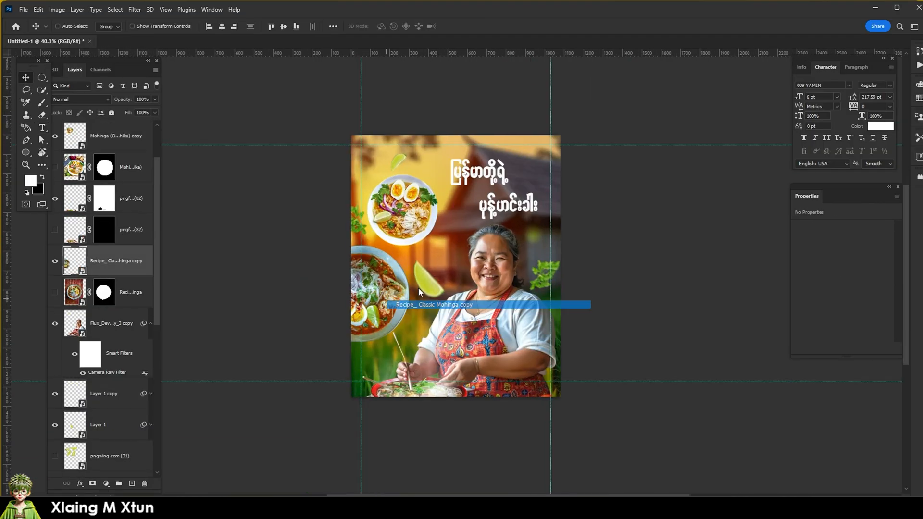
left_click(80, 483)
left_click(108, 471)
left_click(686, 236)
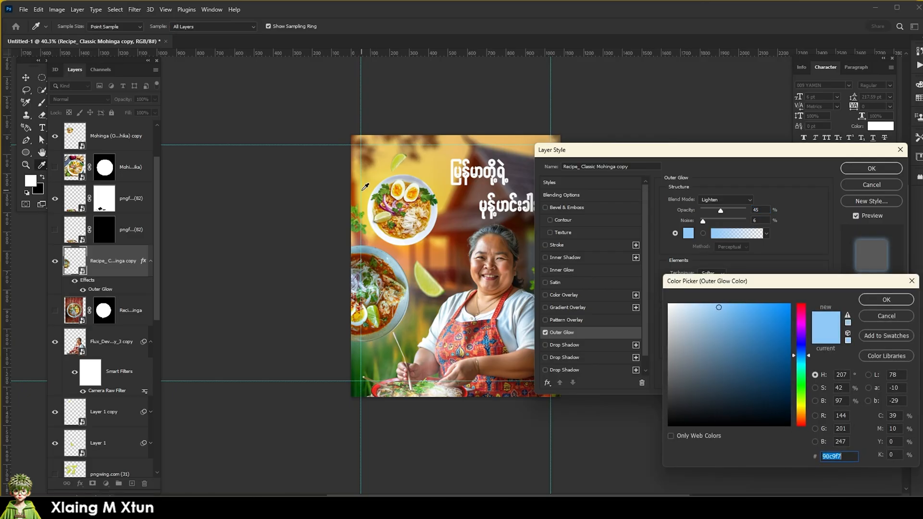
left_click(402, 225)
left_click(885, 299)
left_click(722, 295)
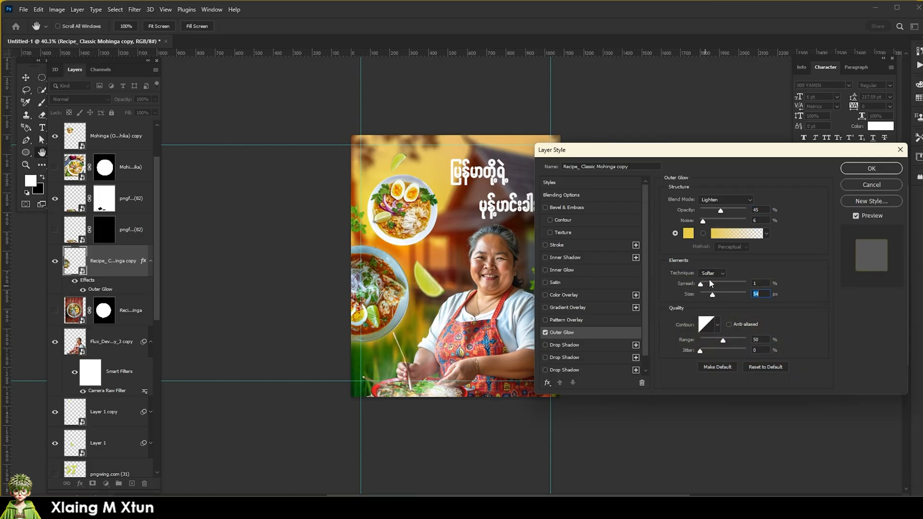
left_click(860, 172)
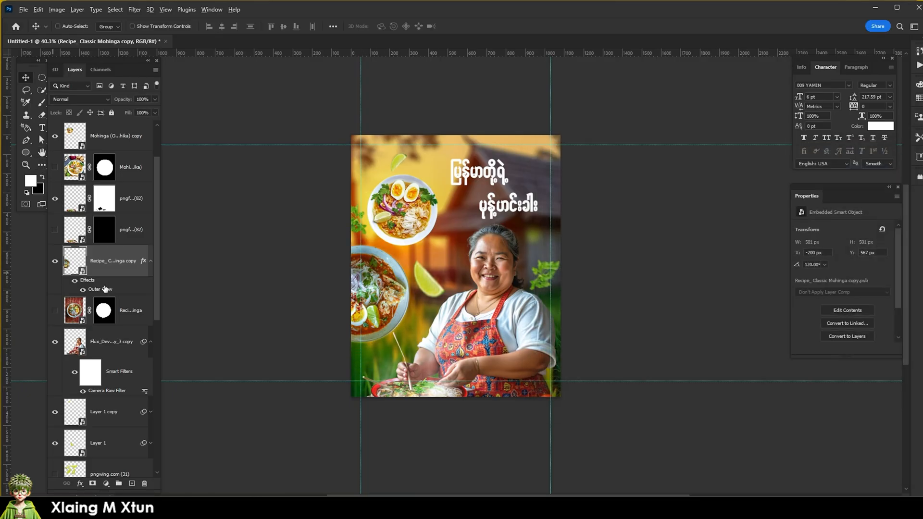
left_click_drag(104, 288, 125, 171)
Paint on the woman's layer mask with an enlarged black brush to hide leftovers around the red bowl.
scroll(450, 196, "down", 2)
left_click(42, 103)
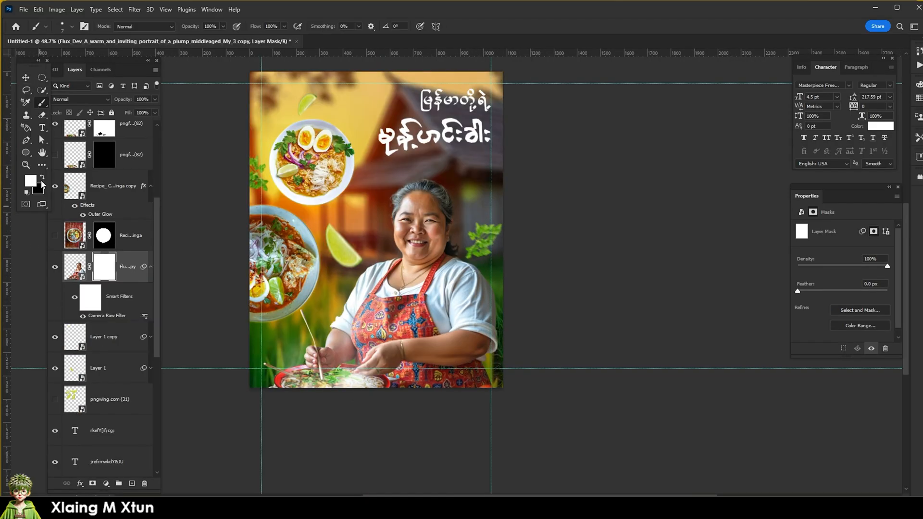
left_click(42, 178)
scroll(400, 318, "up", 5)
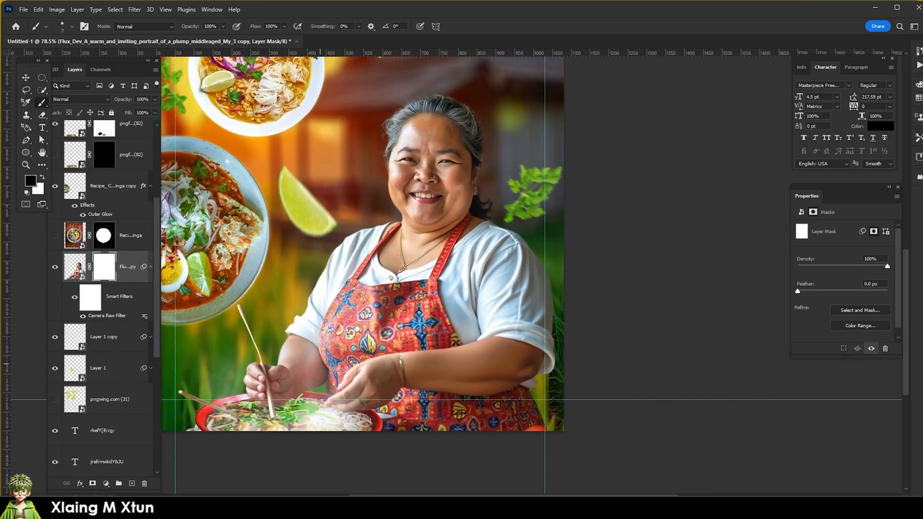
left_click_drag(400, 319, 500, 243)
key("bracketright")
key("bracketright")
key("bracketright")
key("bracketright")
key("bracketright")
key("bracketright")
key("bracketright")
key("bracketright")
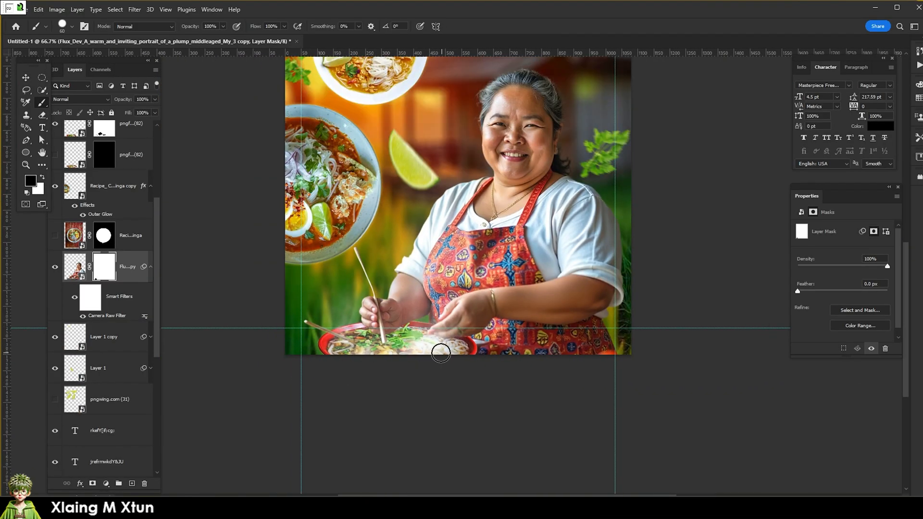
Add an empty layer above the woman, merge duplicates of both layers into one pixel copy, and hide the two originals.
right_click(412, 346)
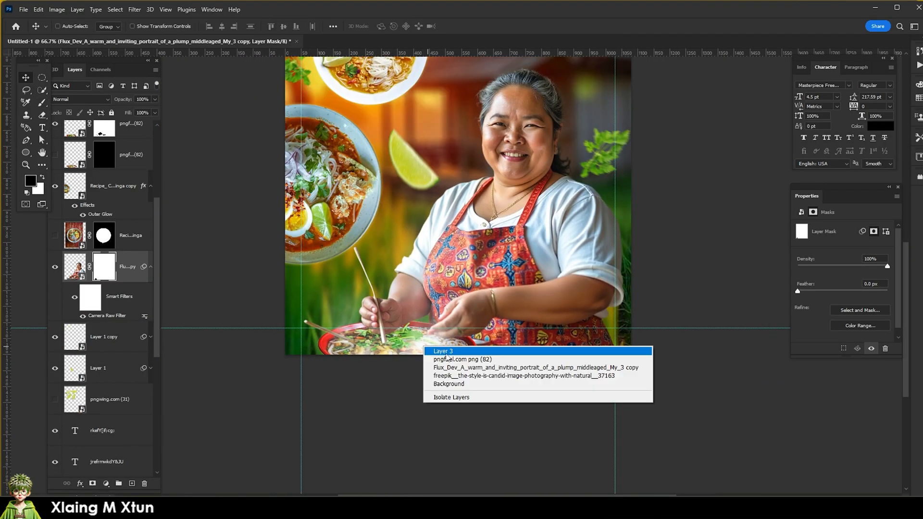
right_click(503, 338)
left_click(521, 342)
left_click(132, 484)
left_click(129, 453, "shift")
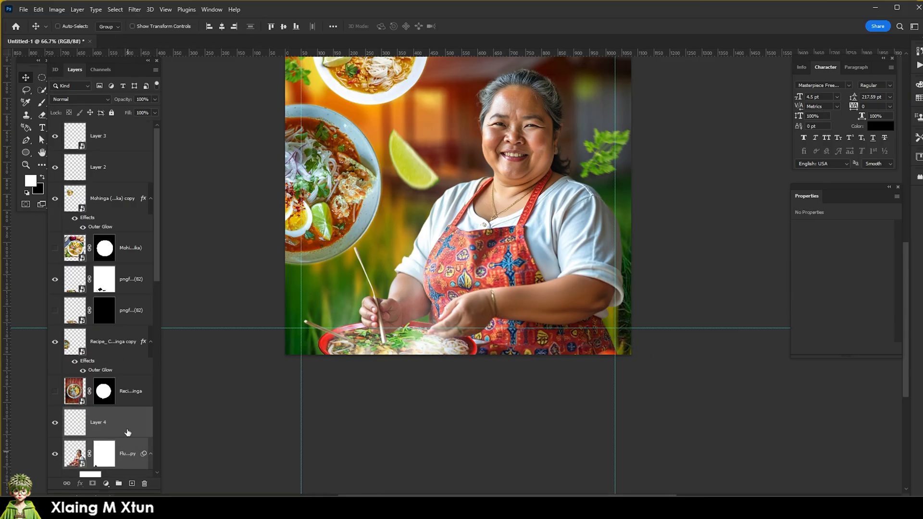
key("ctrl+j")
key("ctrl+e")
left_click_drag(56, 423, 55, 391)
Retouch the pale remnant on the apron beside the red bowl's rim with the Clone Stamp and Spot Healing Brush tools.
scroll(475, 364, "up", 7)
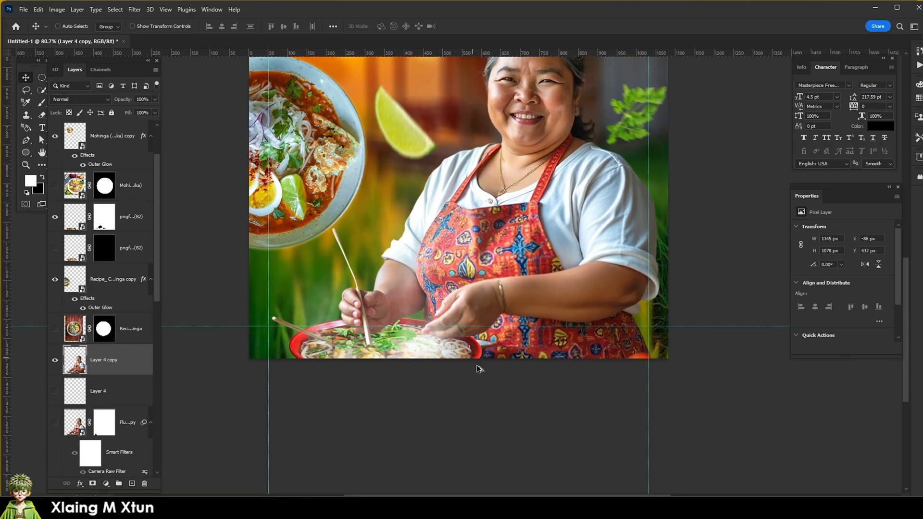
key("s")
scroll(507, 353, "up", 1)
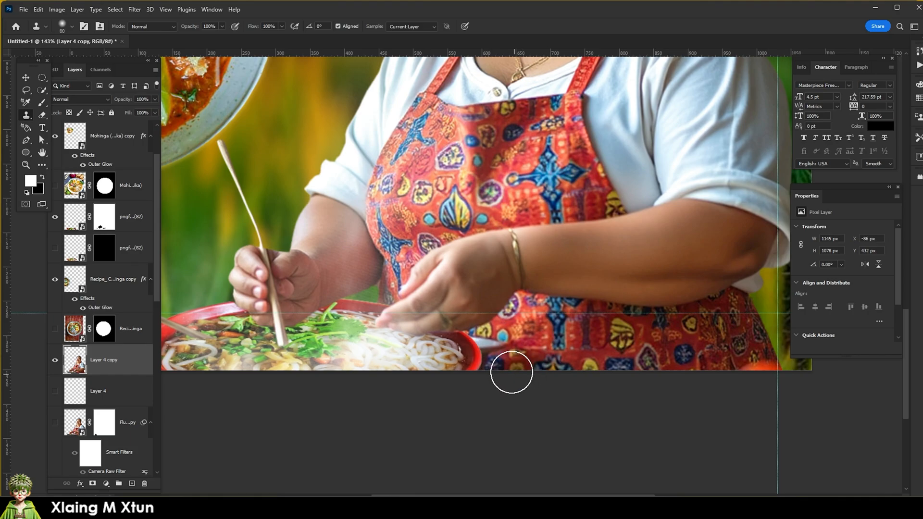
key("j")
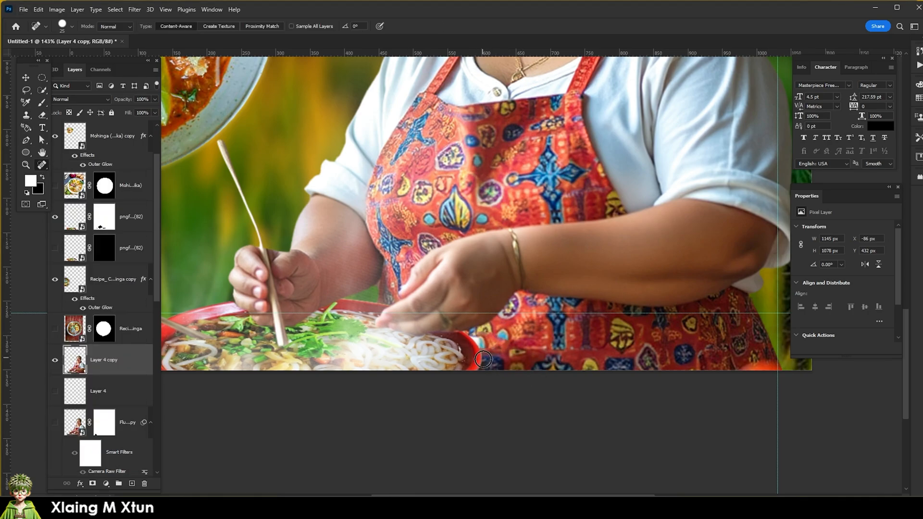
key("ctrl+minus")
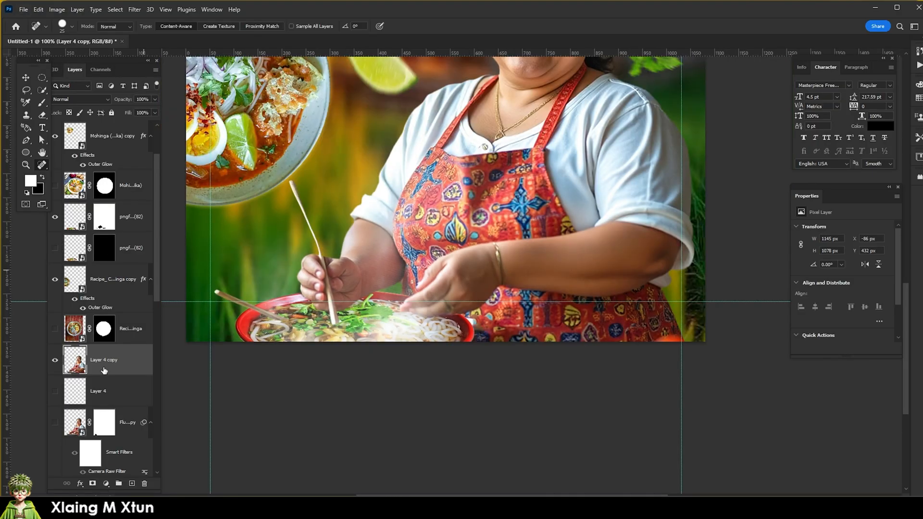
Clone the apron pattern along the red bowl's rim using the Clone Stamp at a reduced flow.
scroll(477, 336, "up", 2)
right_click(42, 164)
left_click(28, 117)
left_click(282, 27)
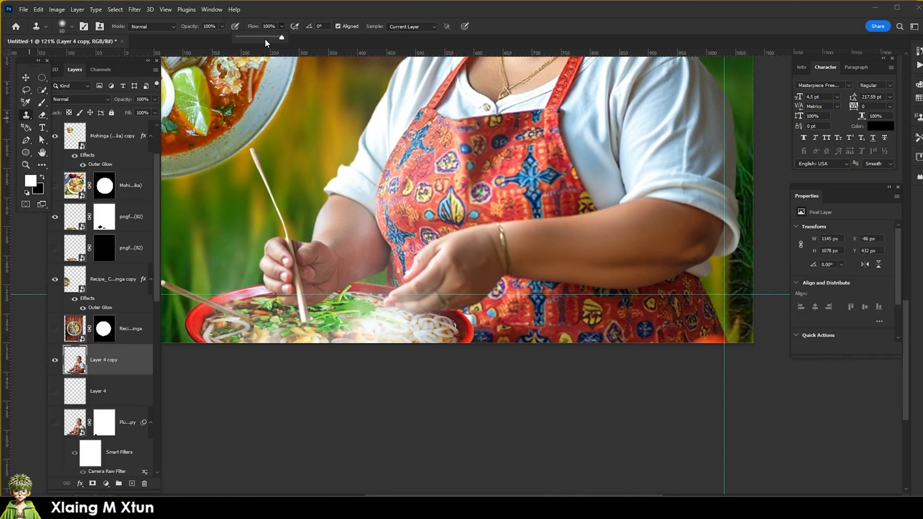
left_click(264, 38)
scroll(474, 313, "up", 3)
left_click(469, 325)
scroll(475, 322, "down", 4)
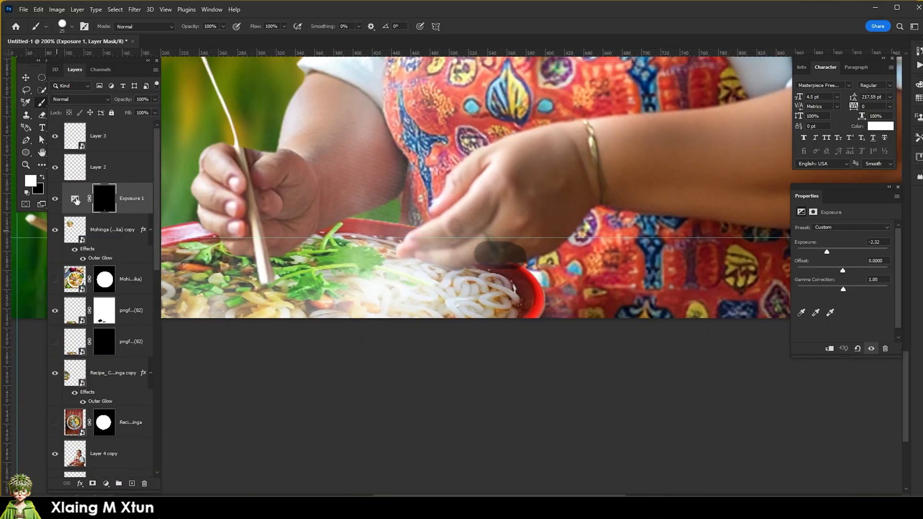
Move the Exposure 1 adjustment directly above the red bowl's layer and clip it to that layer.
left_click_drag(76, 200, 77, 294)
left_click(77, 294, "alt")
left_click(77, 295, "alt")
left_click(104, 279)
left_click(77, 295, "alt")
key("ctrl+0")
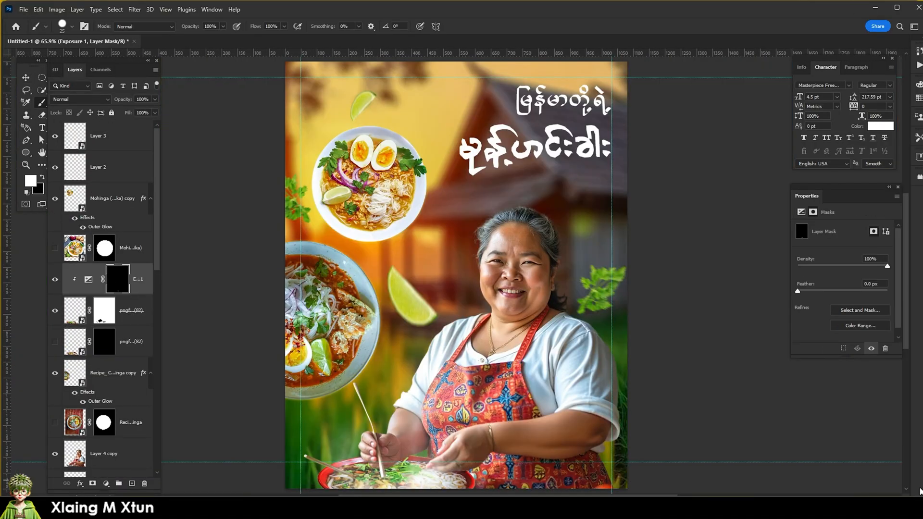
Set the brush flow to 36% and feather the clipped Exposure mask by 2 px.
left_click(284, 27)
left_click(255, 38)
scroll(439, 308, "down", 3)
scroll(440, 303, "up", 8)
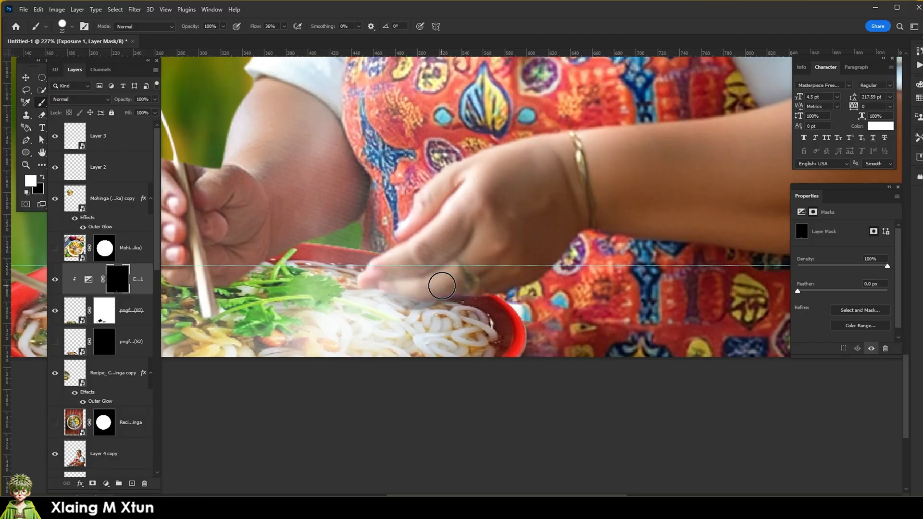
scroll(439, 265, "down", 1)
left_click_drag(798, 291, 808, 292)
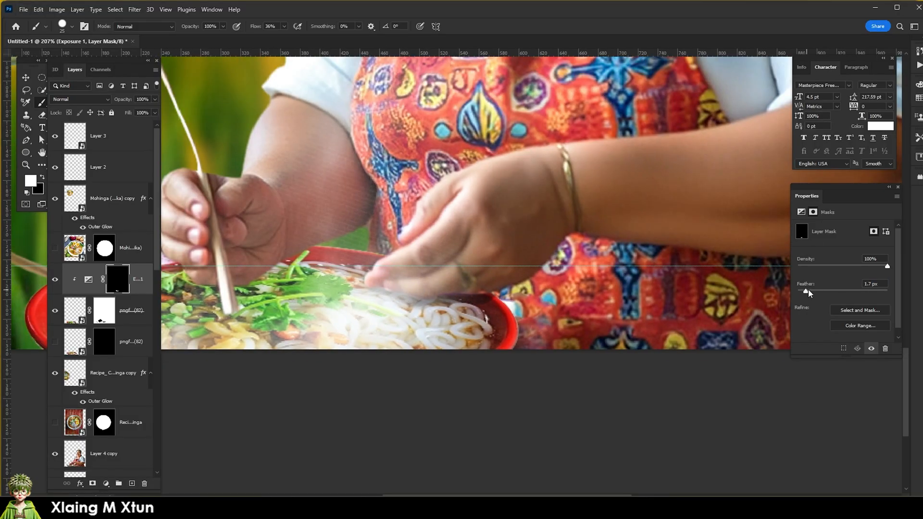
Refine the hand shadows on the red bowl by painting the Exposure mask in black and white.
key("x")
left_click_drag(506, 321, 440, 310)
scroll(394, 297, "down", 4)
scroll(179, 266, "up", 2)
left_click(43, 177)
scroll(332, 307, "up", 2)
left_click_drag(360, 287, 268, 253)
scroll(240, 260, "down", 4)
key("ctrl+minus")
key("ctrl+minus")
key("v")
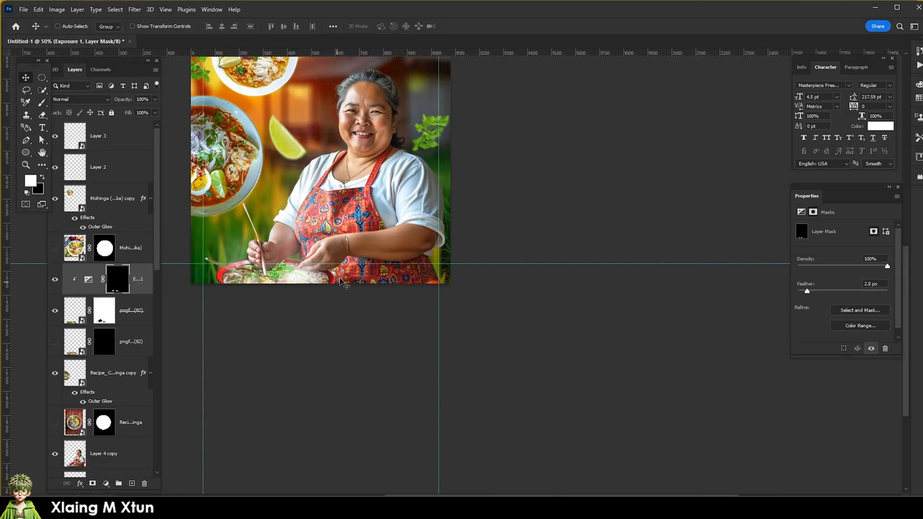
Add an Exposure adjustment clipped to the merged woman layer with exposure -2.25 and offset +0.0080.
left_click(75, 454)
left_click(106, 483)
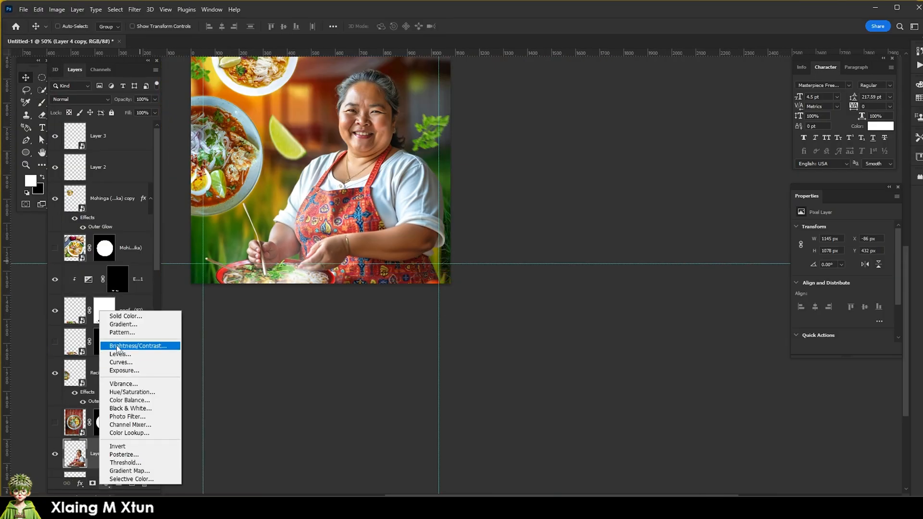
left_click(124, 371)
left_click(80, 468, "alt")
left_click_drag(843, 253, 844, 271)
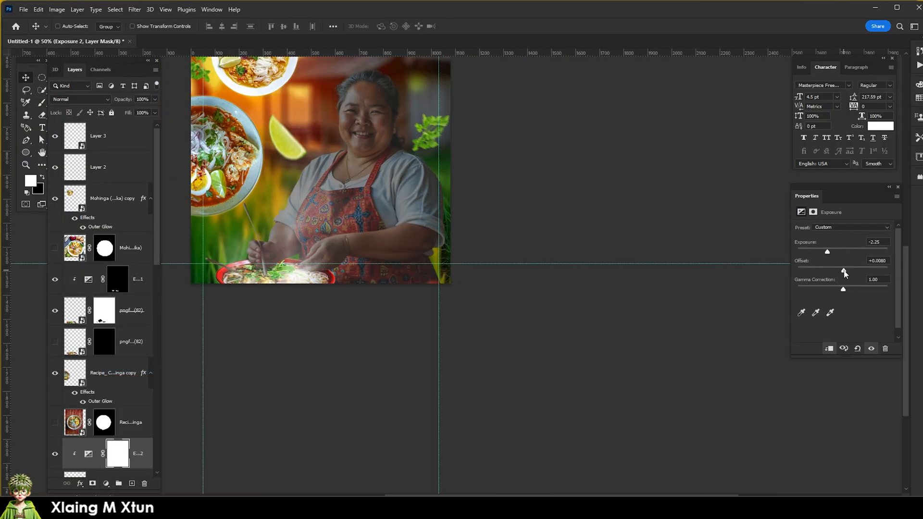
Invert the new Exposure mask, feather it 10 px, and brush a shadow onto the woman beside the red bowl.
left_click(118, 454)
key("ctrl+i")
scroll(318, 321, "up", 3)
key("b")
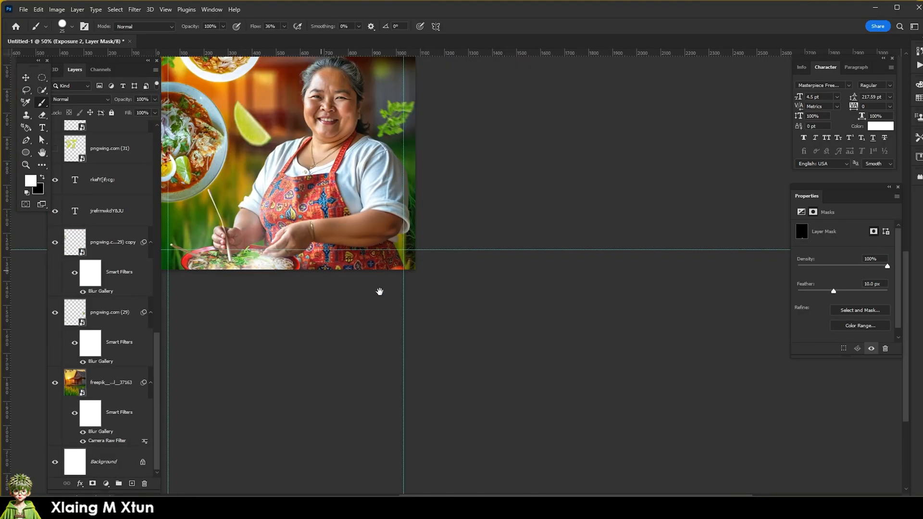
scroll(335, 271, "up", 2)
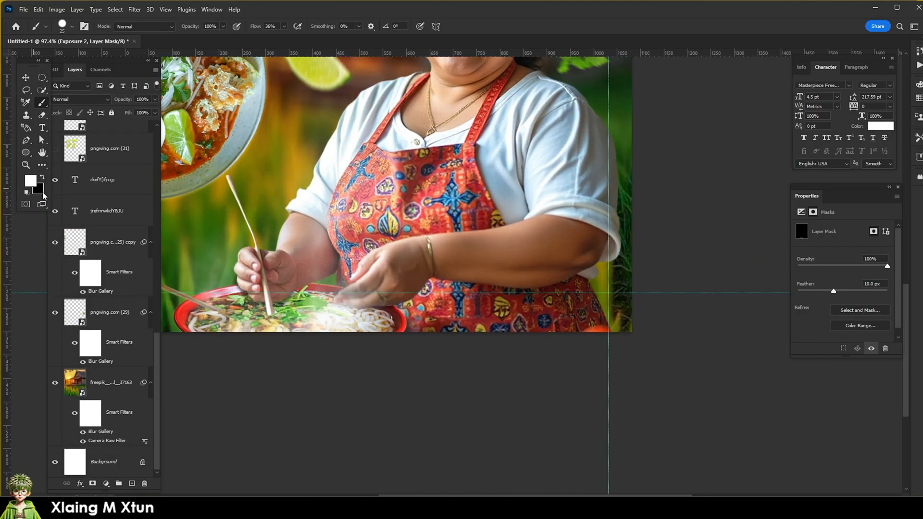
scroll(348, 319, "down", 5)
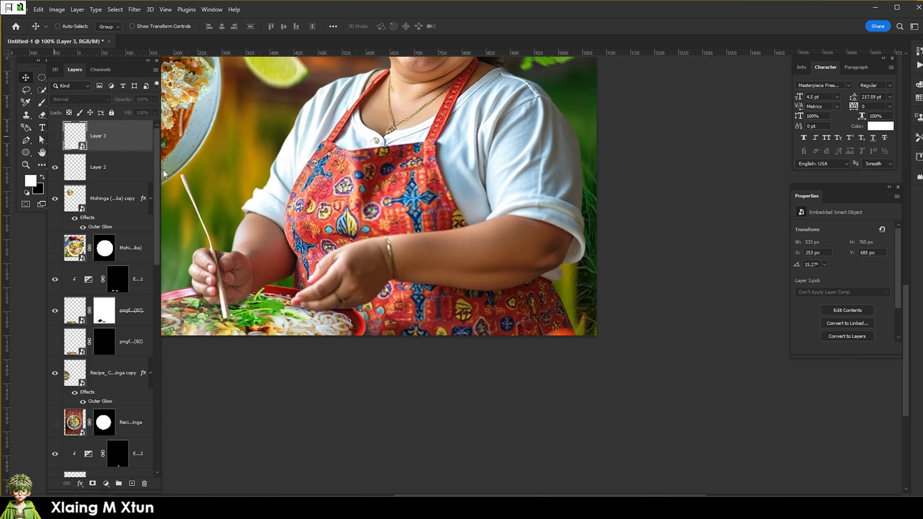
Show the steam smart object Layer 3 and set its blend mode to Screen.
scroll(303, 299, "down", 3)
left_click(55, 136)
left_click(79, 99)
left_click(72, 182)
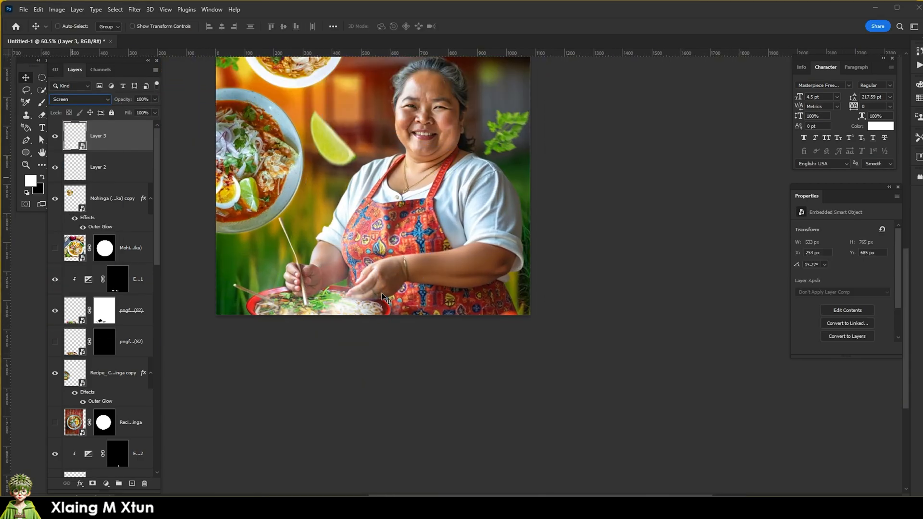
Scale the steam layer to about 294 × 452 px, rotate it to 3.23°, and position it over the red bowl.
key("ctrl+t")
left_click_drag(377, 353, 403, 339)
left_click_drag(329, 312, 330, 315)
left_click_drag(403, 125, 344, 206)
left_click_drag(291, 275, 330, 270)
key("Return")
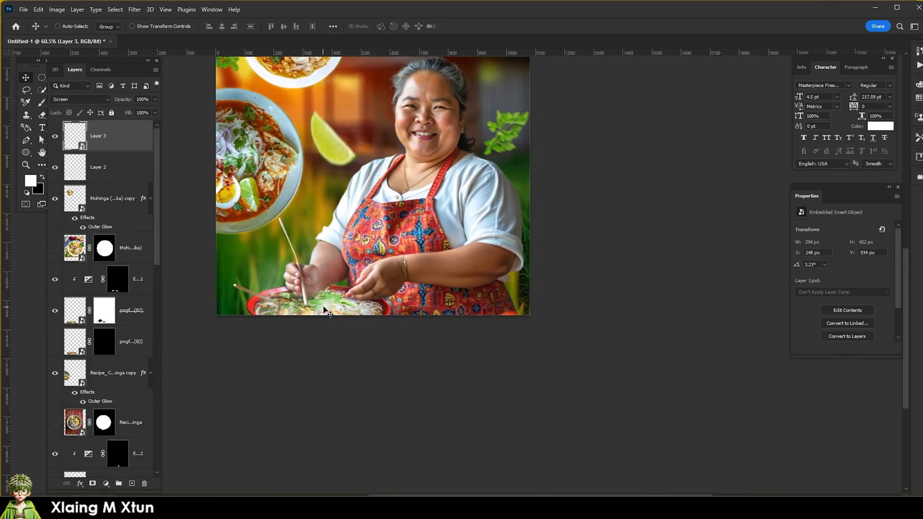
scroll(348, 304, "down", 2)
scroll(361, 311, "down", 1)
scroll(349, 310, "up", 3)
scroll(325, 305, "down", 4)
scroll(350, 261, "down", 1)
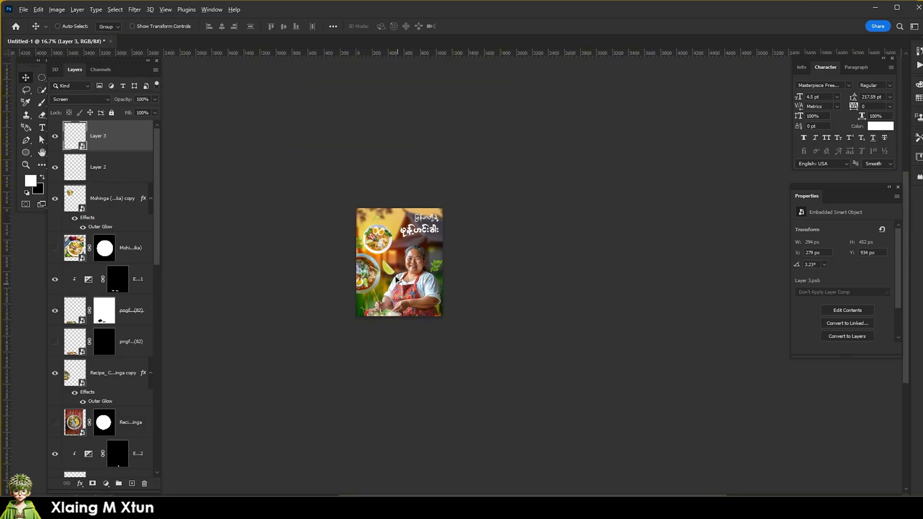
Shrink the herb sprig beside the woman to about 131 × 129 px and move it closer to the poster's edge.
scroll(377, 260, "up", 3)
right_click(338, 338)
left_click(362, 341)
scroll(442, 289, "down", 3)
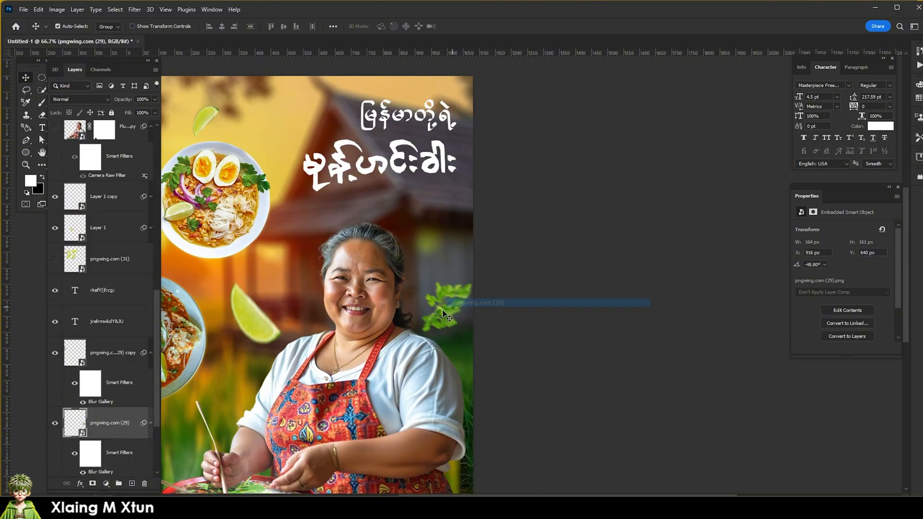
left_click_drag(445, 339, 450, 336)
key("Return")
scroll(443, 301, "down", 2)
left_click_drag(443, 302, 454, 288)
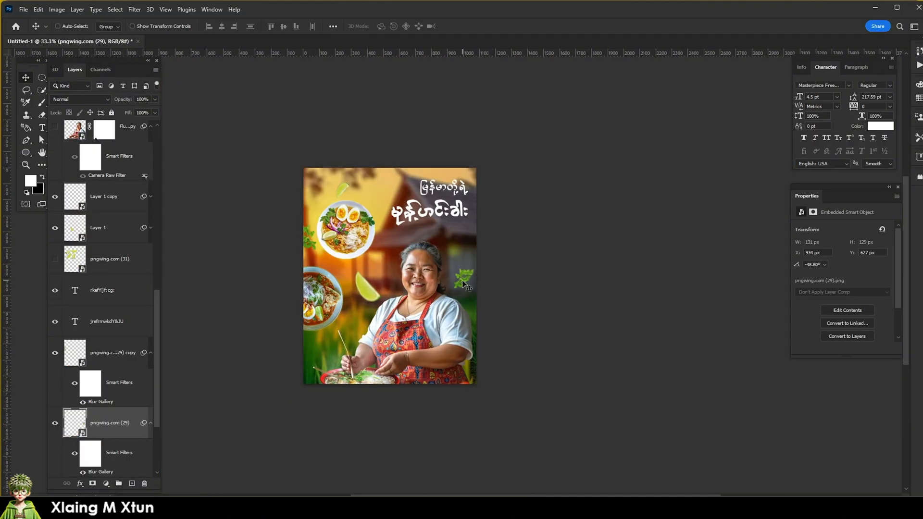
Enlarge the white egg bowl slightly.
scroll(387, 274, "down", 1)
scroll(360, 319, "up", 3)
scroll(348, 380, "down", 2)
scroll(317, 300, "up", 1)
right_click(370, 223)
left_click(394, 231)
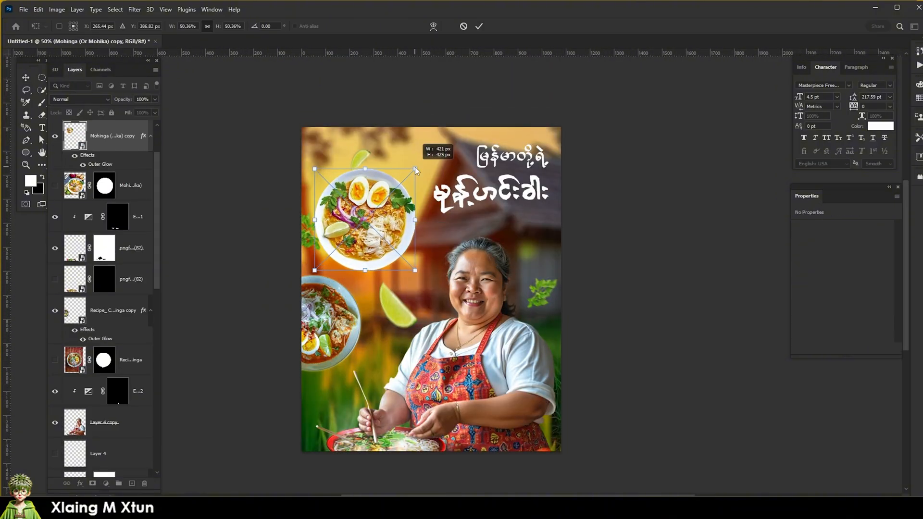
Draw an unfilled arc with a white stroke around the upper outer edge of the egg bowl using the Pen tool in Shape mode.
left_click(26, 140)
left_click(131, 484)
left_click(73, 26)
left_click(70, 36)
left_click(110, 26)
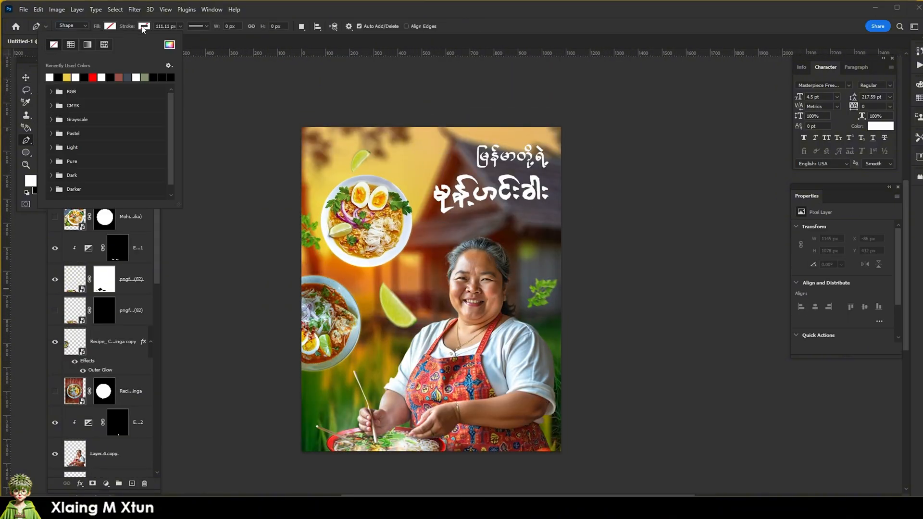
left_click(145, 26)
left_click(379, 169)
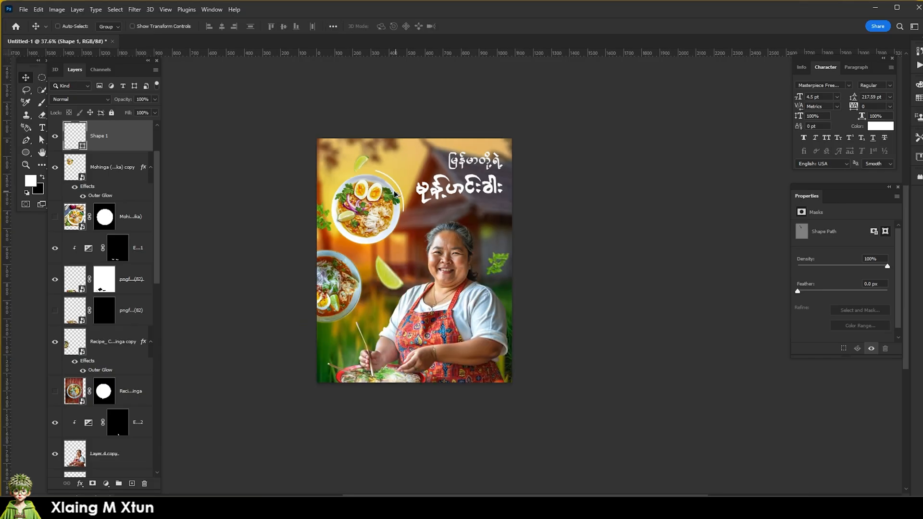
Duplicate the white arc and offset the copy slightly outward from the egg bowl.
scroll(391, 227, "up", 4)
key("Return")
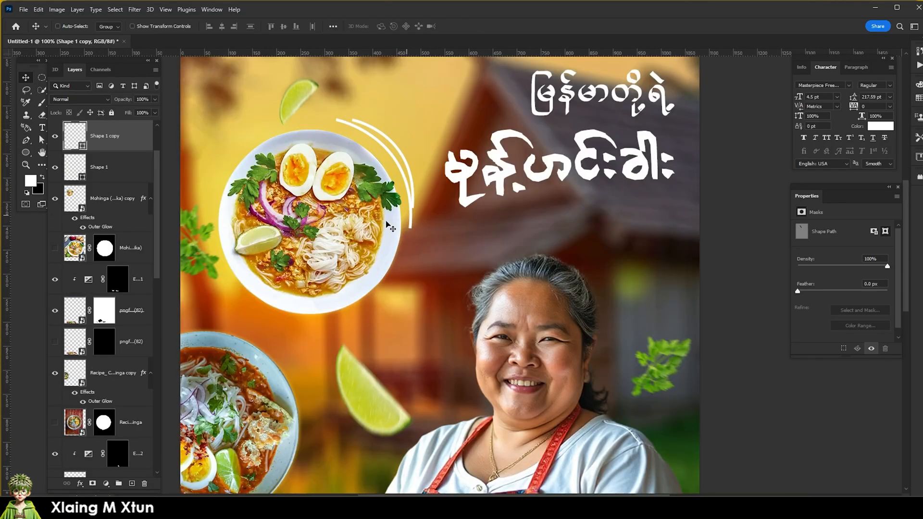
key("ctrl+z")
left_click_drag(389, 199, 398, 192)
Trim the inner arc's lower end at an added anchor point, and select both arc layers.
left_click(99, 167)
left_click(42, 140)
scroll(415, 194, "up", 2)
key("p")
left_click(408, 205)
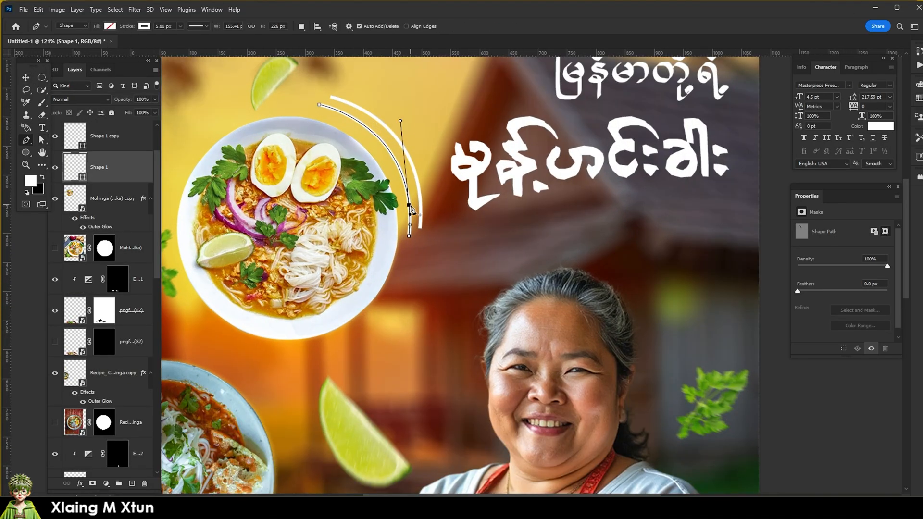
key("Delete")
scroll(388, 281, "down", 5)
left_click(104, 136, "shift")
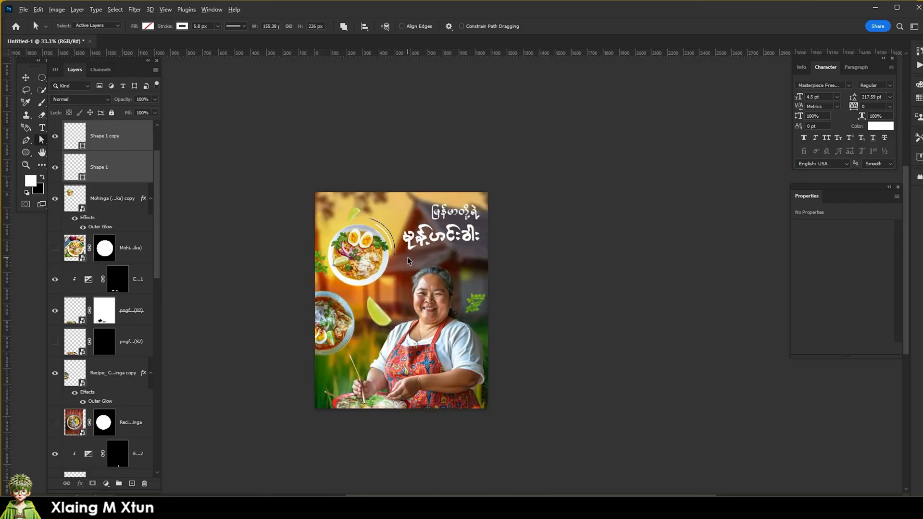
Duplicate both white arcs to the egg bowl's lower-left outer edge and turn the copies around to follow the rim.
scroll(394, 249, "up", 5)
left_click(26, 78)
left_click_drag(396, 240, 309, 270)
key("ctrl+t")
right_click(300, 267)
left_click(329, 442)
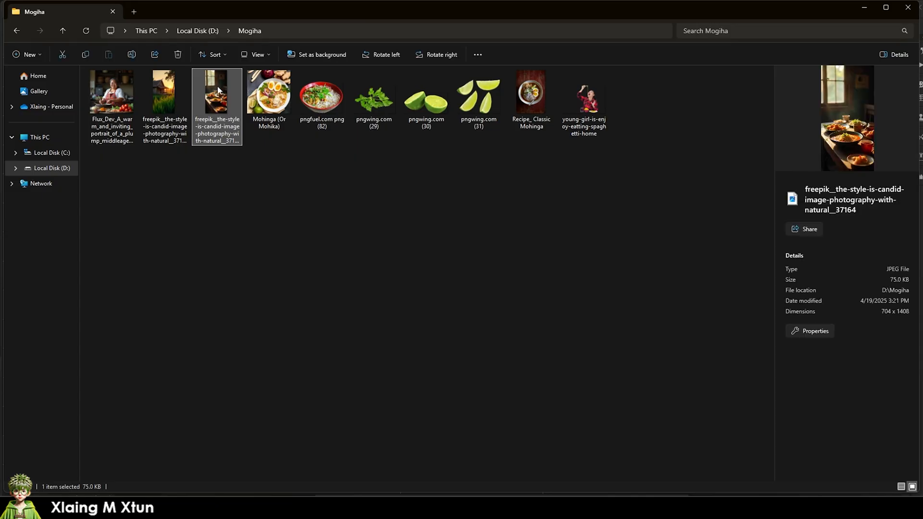
Place the freepik 37164 table photo in the poster, position it behind the woman, and fade its upper part with a gradient mask.
left_click_drag(217, 103, 458, 317)
left_click_drag(402, 207, 386, 178)
left_click_drag(427, 298, 433, 290)
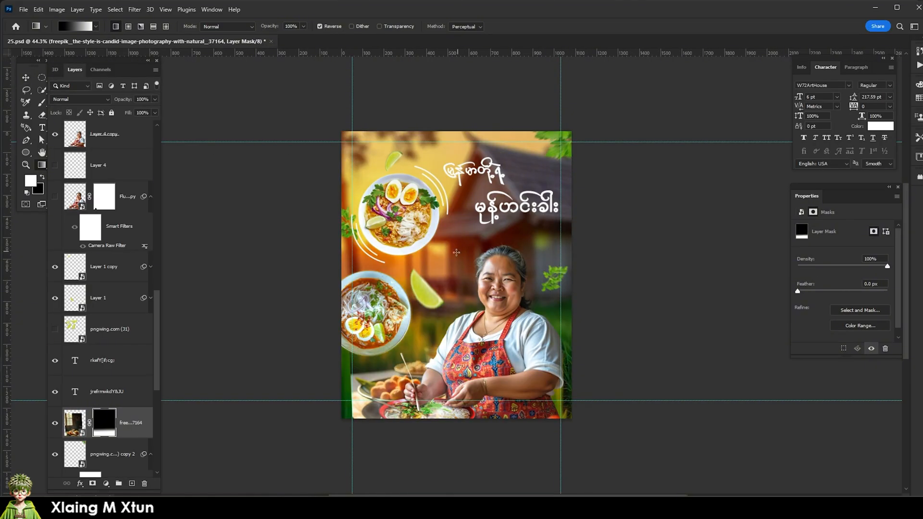
scroll(404, 222, "down", 2)
scroll(395, 366, "up", 4)
mouse_move(386, 395)
left_mouse_down()
mouse_move(417, 336)
mouse_move(377, 385)
left_mouse_up()
Enlarge the masked table photo to about 113% and shift it so the food plates sit beside the woman's hands.
left_click(75, 419)
key("ctrl+t")
left_click_drag(343, 114, 321, 90)
left_click_drag(368, 278, 368, 268)
key("Right")
key("Right")
key("Right")
key("Right")
key("Right")
key("Right")
key("Right")
key("Right")
key("Right")
key("Right")
left_click_drag(416, 391, 423, 387)
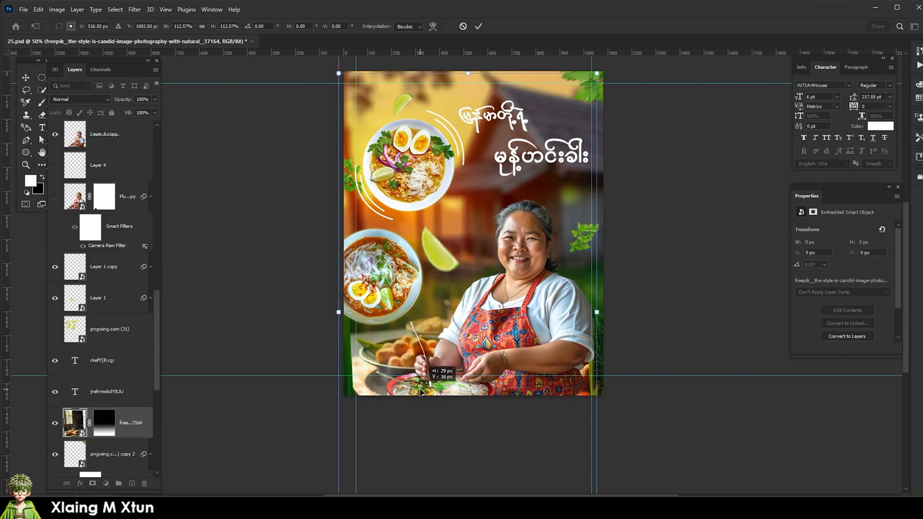
key("Return")
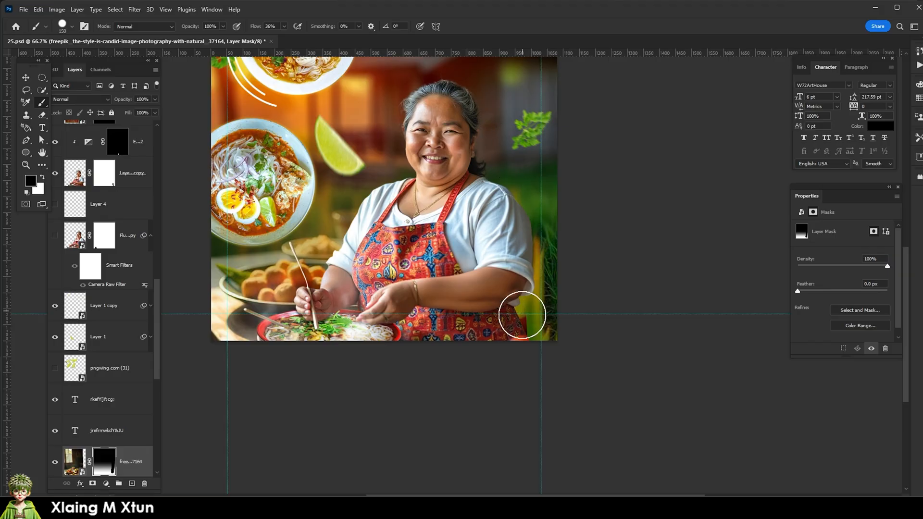
Try to patch the empty lower-left corner of the table photo using separate retouching layers.
scroll(518, 322, "down", 2)
key("v")
scroll(495, 344, "down", 1)
left_click_drag(451, 347, 397, 390)
scroll(403, 374, "up", 2)
scroll(303, 402, "down", 1)
scroll(311, 392, "up", 3)
right_click(282, 402)
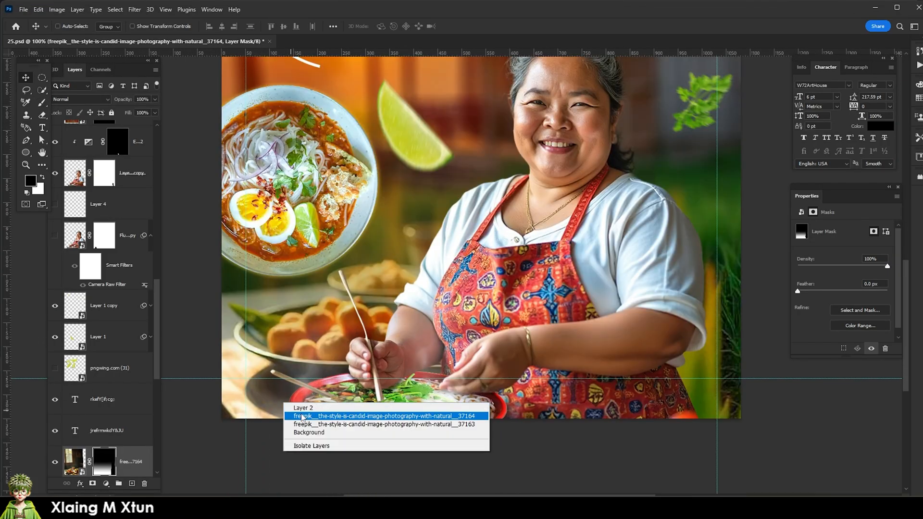
left_click(302, 408)
left_click_drag(265, 400, 295, 413)
right_click(269, 403)
left_click(285, 389)
scroll(295, 412, "down", 2)
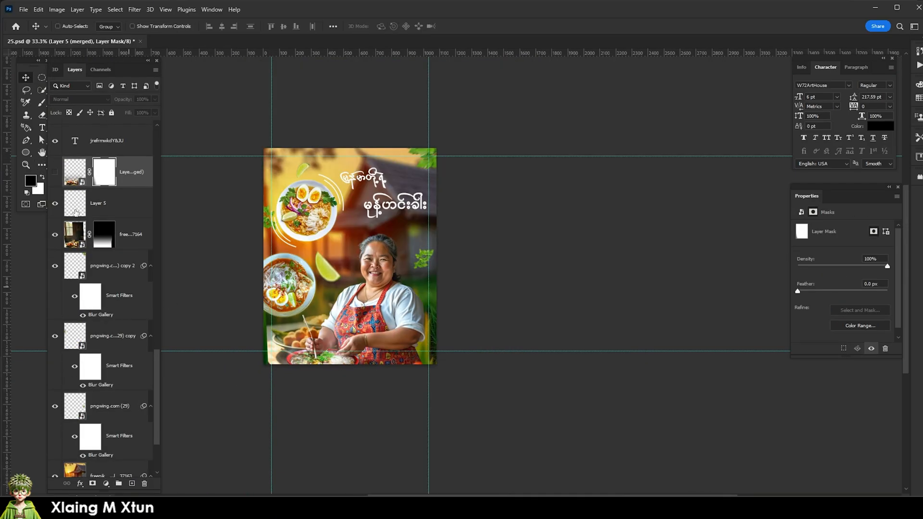
Open the table photo's smart object contents and widen its canvas to 800 px, adding the space along the left edge.
double_click(81, 246)
key("ctrl+alt+c")
left_click(539, 121)
Select the blank strip along the widened photo's left edge, fill it with matching image content, and check the poster.
key("m")
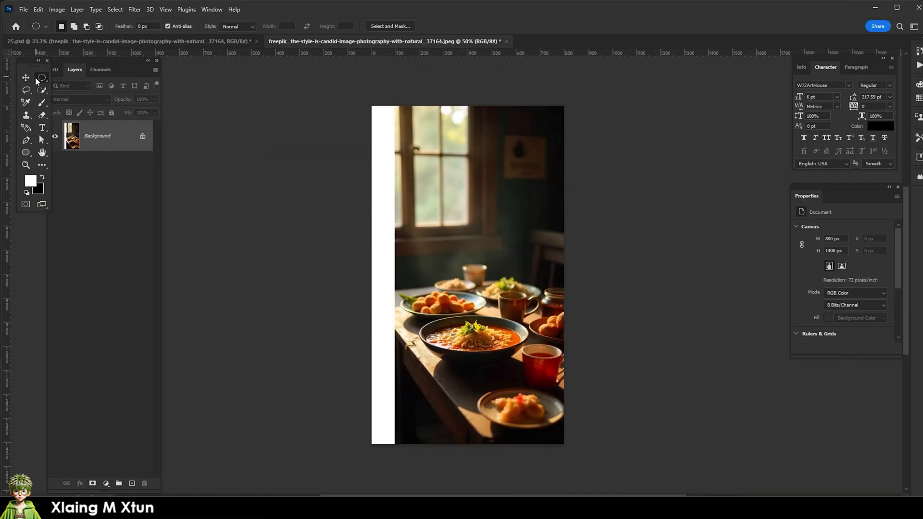
key("shift+m")
mouse_move(358, 93)
left_mouse_down()
mouse_move(398, 492)
mouse_move(397, 482)
left_mouse_up()
key("shift+F5")
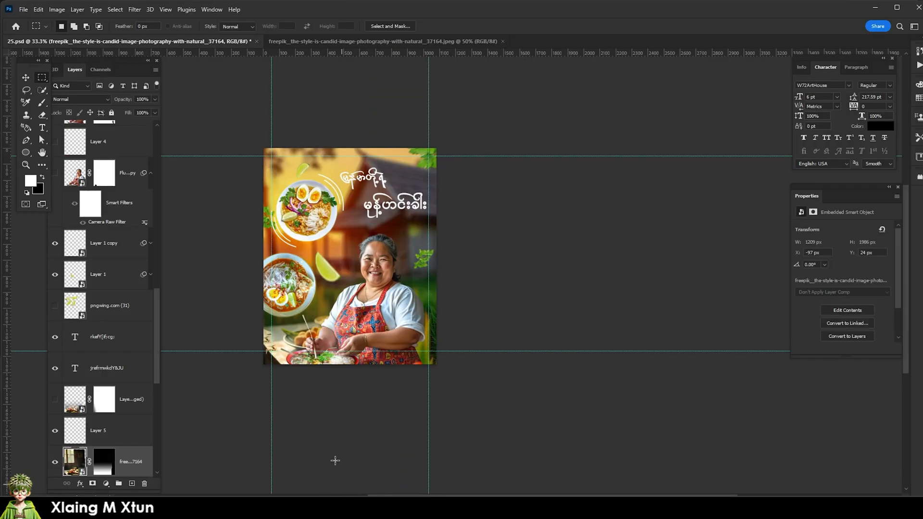
scroll(375, 345, "up", 3)
Copy a feathered lasso selection of the wooden table edge to a new layer and move it over the flawed left edge.
left_click(375, 41)
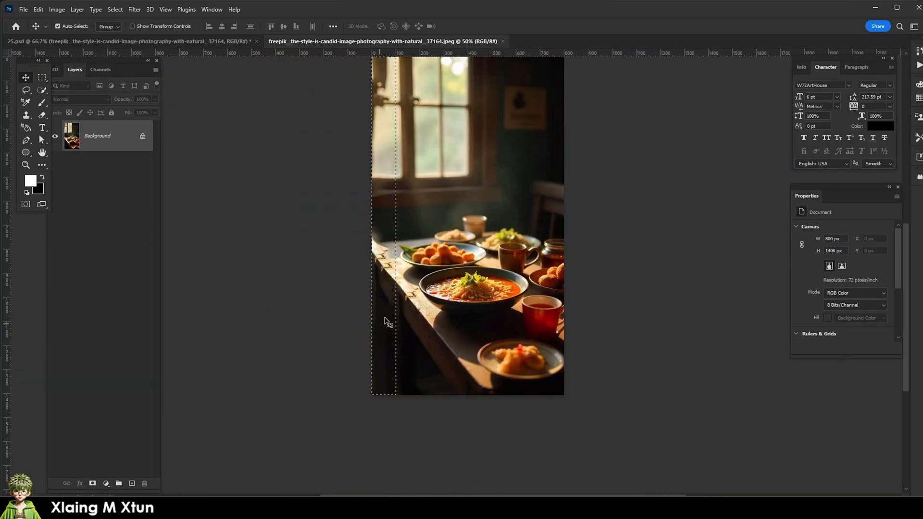
key("ctrl+d")
scroll(406, 312, "up", 5)
key("l")
scroll(432, 318, "up", 4)
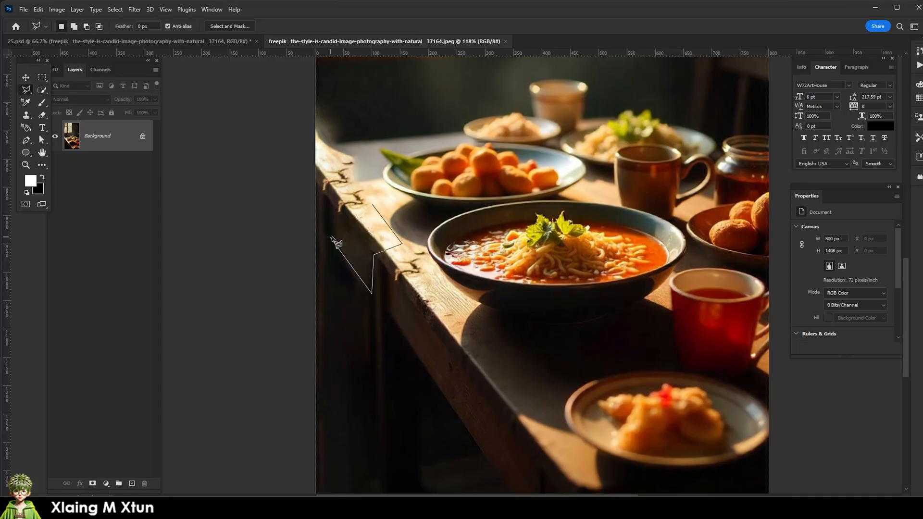
left_click(379, 211)
key("shift+F6")
key("Return")
key("ctrl+j")
key("v")
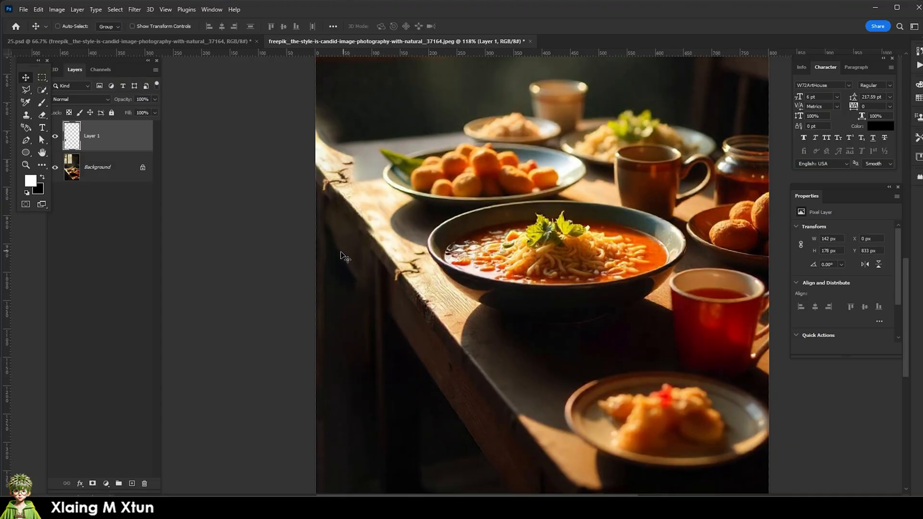
left_click_drag(349, 252, 325, 185)
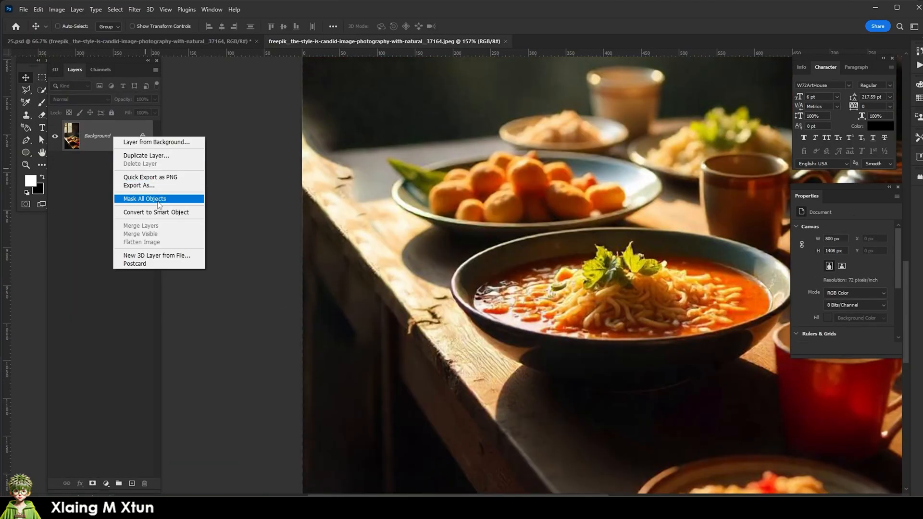
left_click(39, 138)
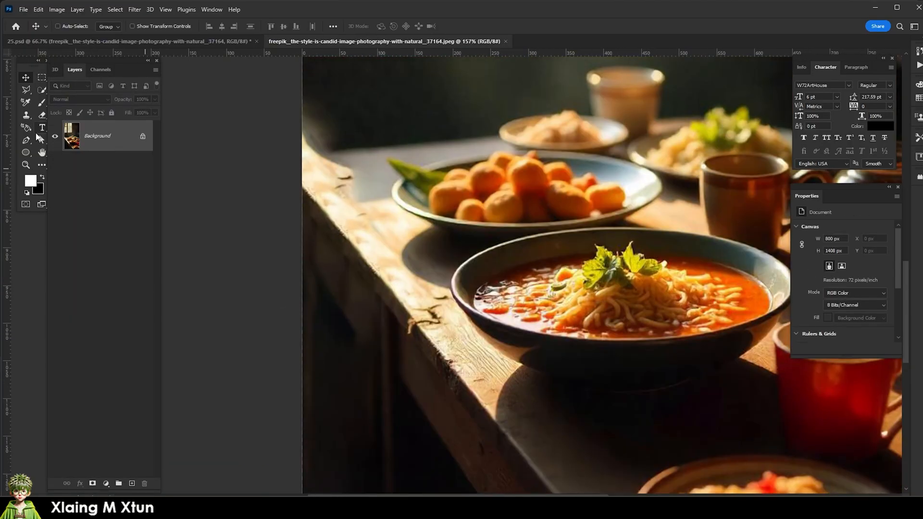
scroll(360, 185, "up", 1)
scroll(348, 191, "down", 2)
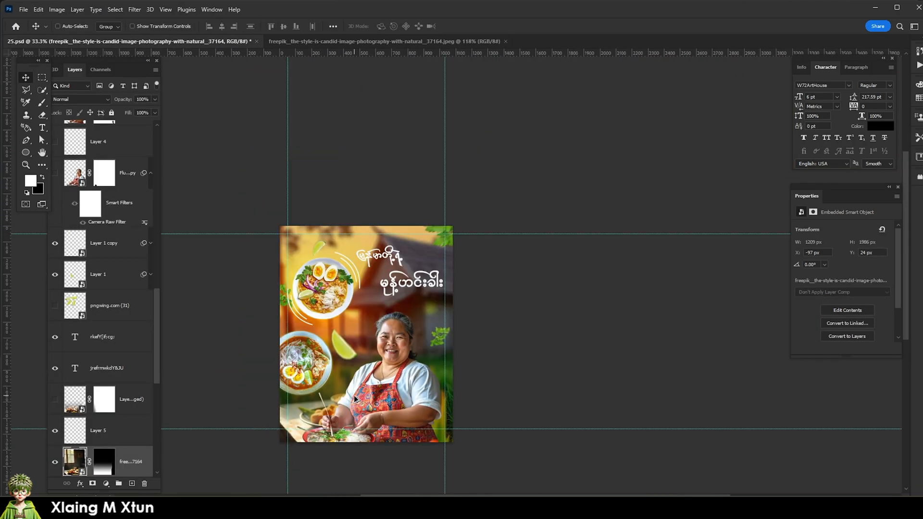
Change the font of the poster's main Burmese title line to W30ArtHouse-2009.
left_click_drag(293, 455, 349, 411)
key("t")
left_click(464, 238)
key("ctrl+a")
left_click(109, 27)
type("w3")
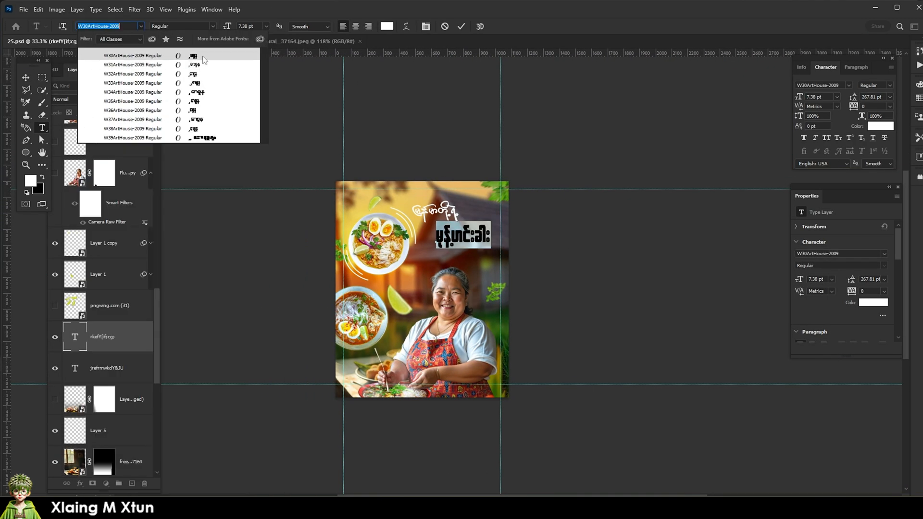
key("Escape")
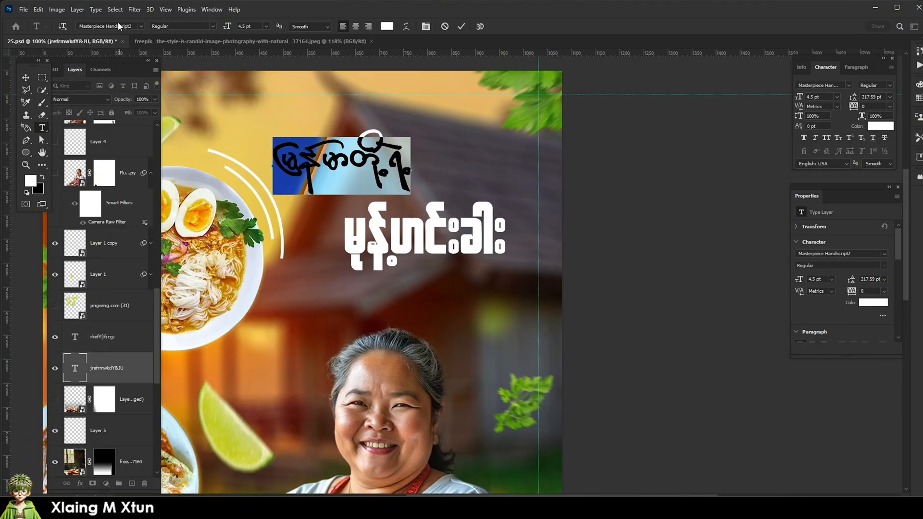
Change the upper Burmese title line's font to W03ArtHouse-2009 and move the line slightly.
left_click(119, 26)
type("w0")
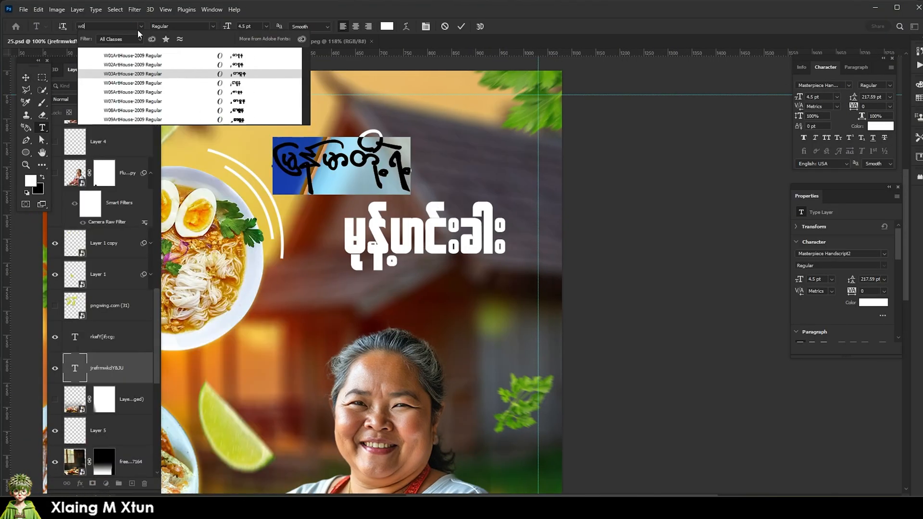
left_click(130, 74)
left_click(26, 78)
scroll(363, 186, "down", 5)
left_click_drag(347, 185, 355, 189)
Select both Burmese title lines, enlarge them together, and reposition them beside the egg bowl.
scroll(356, 190, "up", 2)
left_click(129, 338, "shift")
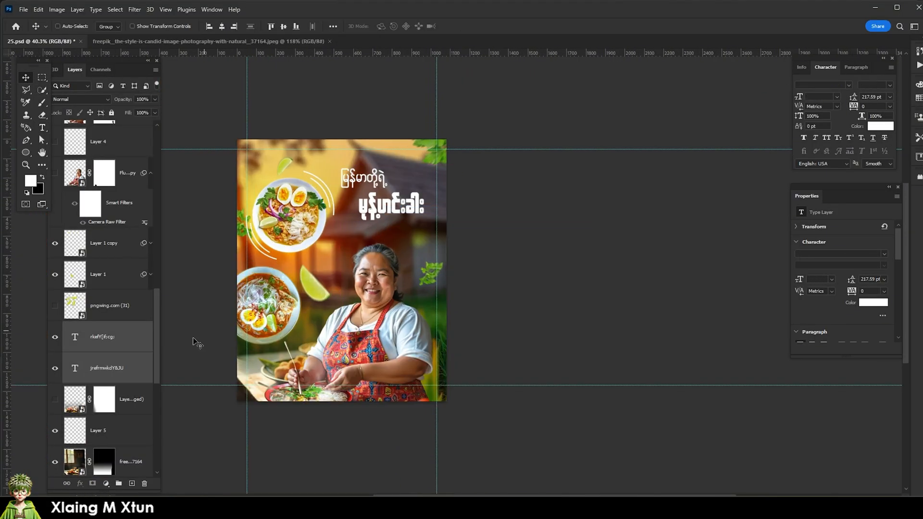
key("ctrl+t")
key("Return")
left_click_drag(426, 222, 403, 154)
Add opening quotation marks before the upper title line as a "]]" text layer in W30ArtHouse-2009.
scroll(399, 230, "down", 2)
left_click(402, 207, "ctrl")
scroll(377, 184, "up", 5)
scroll(417, 238, "up", 1)
left_click(27, 78)
double_click(430, 187)
type("f")
left_click(26, 78)
Flip a copy of the quotation marks horizontally and vertically, and place it at the upper end of the main title line.
scroll(403, 154, "up", 1)
key("ctrl+t")
right_click(480, 198)
left_click(502, 396)
right_click(459, 210)
left_click(481, 400)
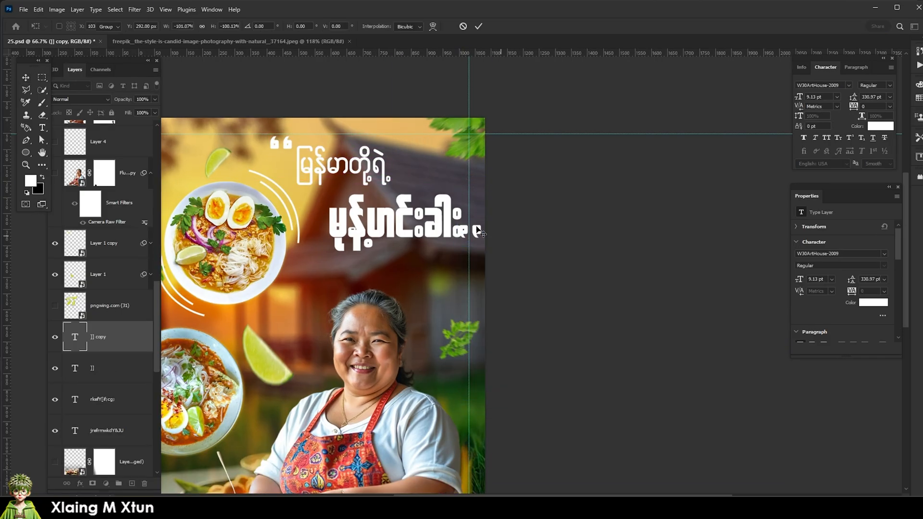
key("Return")
left_click_drag(473, 229, 470, 196)
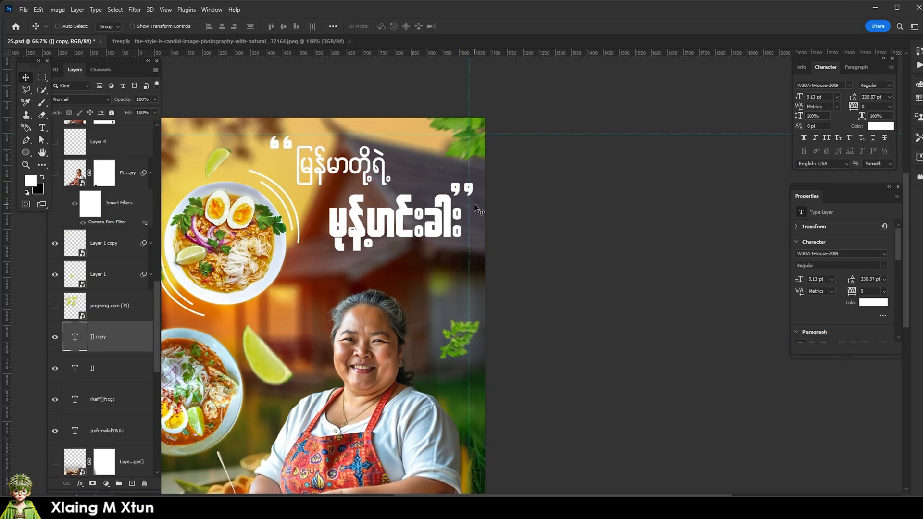
Hide the guides, stamp all visible layers into a new top layer, and convert that layer to a smart object.
scroll(486, 212, "down", 4)
key("ctrl+semicolon")
scroll(125, 192, "up", 10)
left_click(135, 144)
key("ctrl+shift+alt+e")
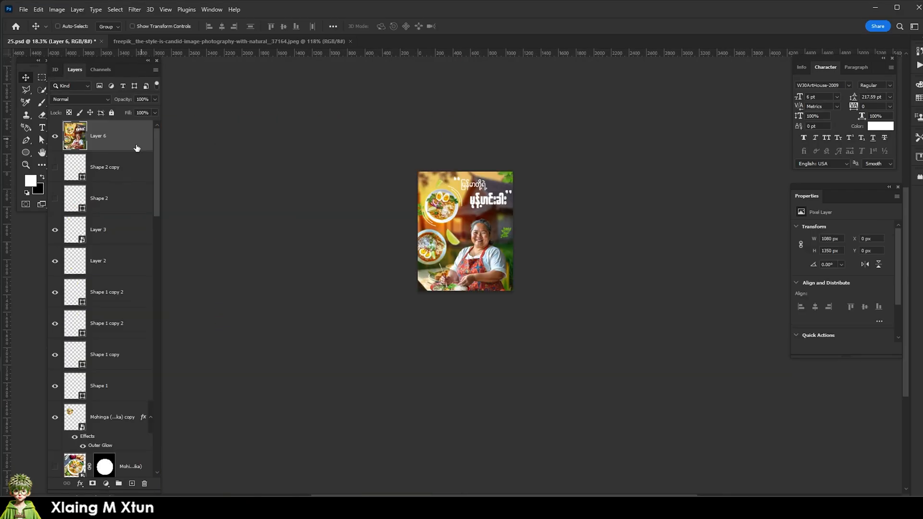
right_click(135, 144)
left_click(173, 218)
Open the Camera Raw Filter on the merged layer and show a side-by-side before/after comparison.
scroll(521, 207, "up", 4)
left_click(135, 9)
left_click(184, 73)
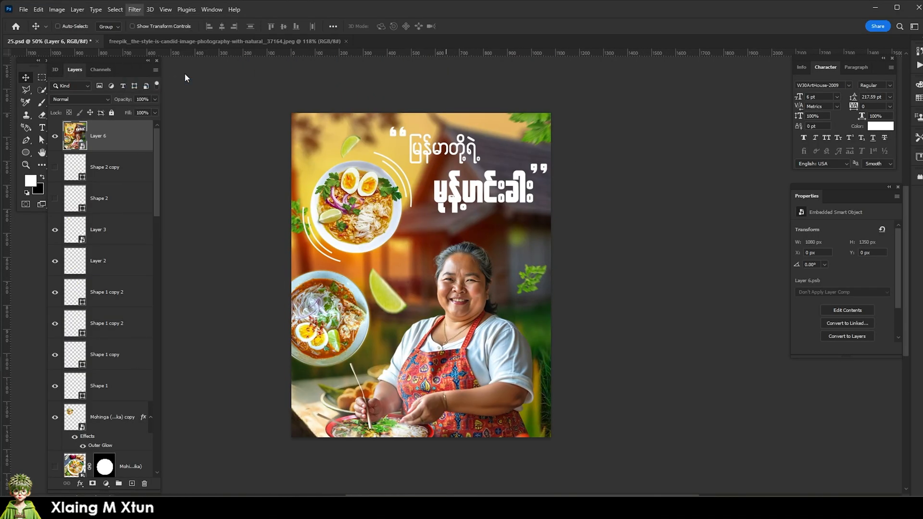
key("q")
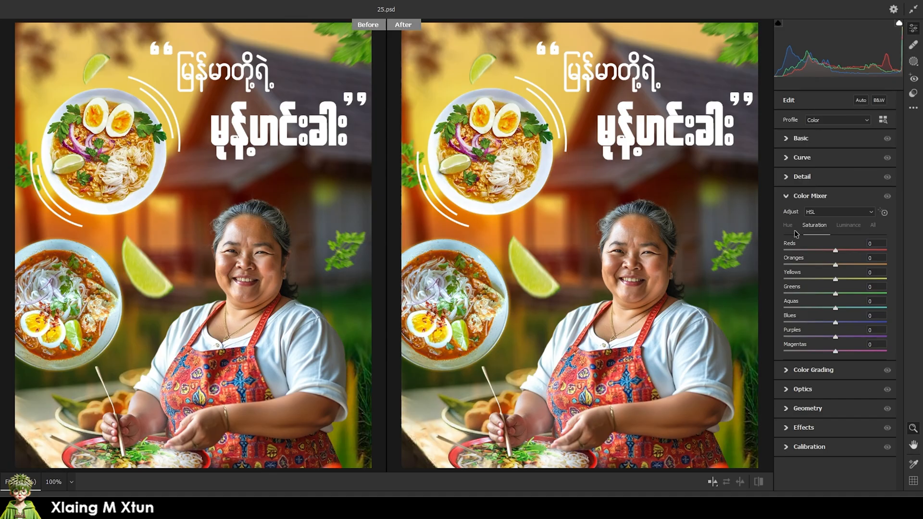
Fine-tune the basic tones with Temperature at +3, and set the Oranges luminance to +8.
left_click(801, 138)
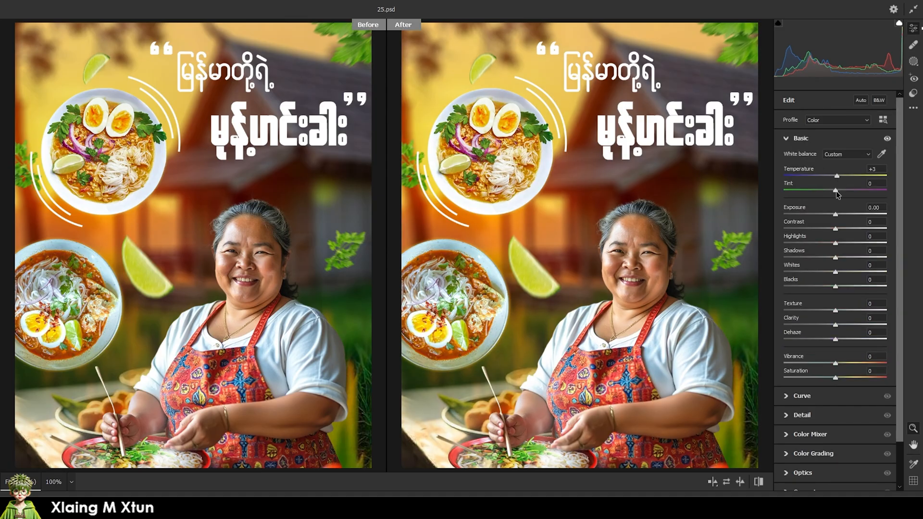
left_click_drag(839, 217, 845, 272)
scroll(866, 316, "down", 1)
left_click(809, 385)
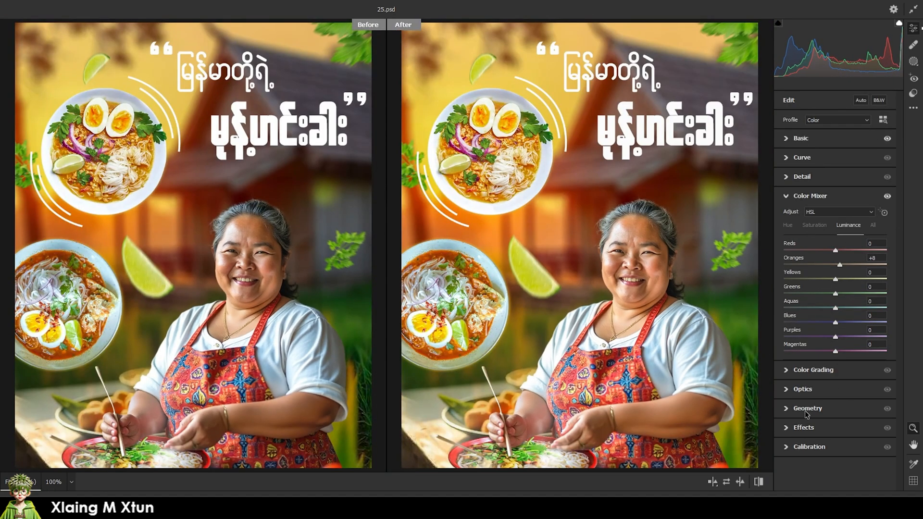
Add a linear gradient mask from the poster's right edge with Contrast +4 and Shadows -26, and tilt it slightly.
left_click(911, 65)
left_click(816, 198)
left_click_drag(763, 286, 668, 286)
mouse_move(833, 359)
left_mouse_down()
mouse_move(774, 367)
mouse_move(821, 360)
left_mouse_up()
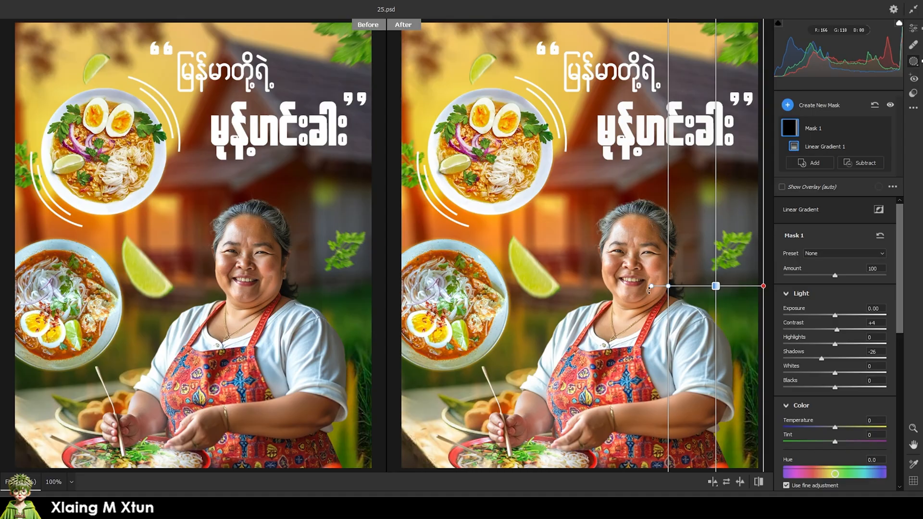
left_click_drag(648, 289, 686, 285)
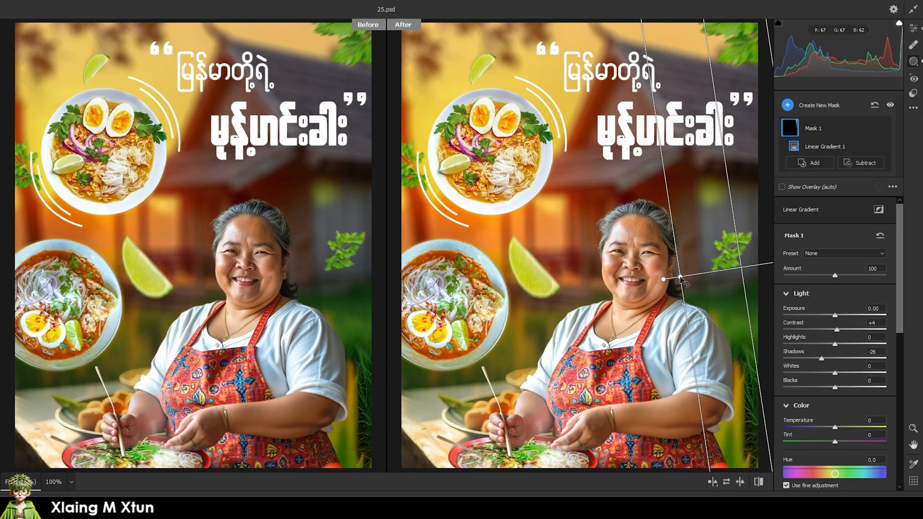